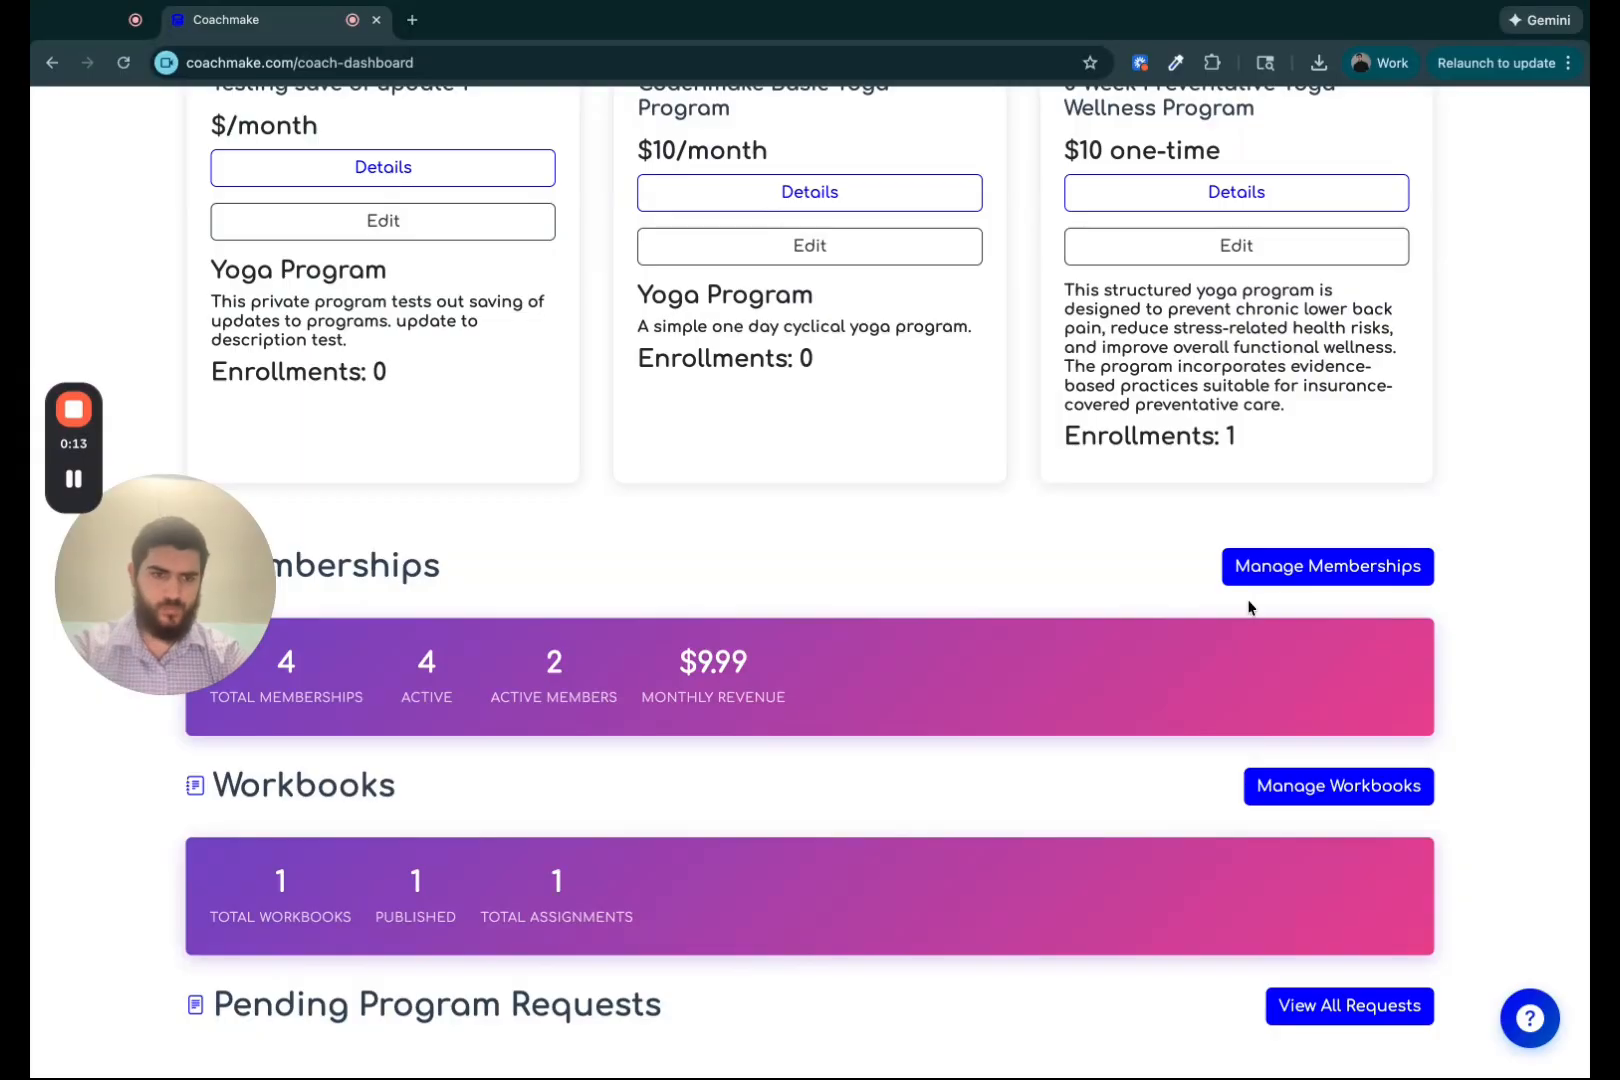
# Open the memberships manager and start creating a new membership.
pyautogui.click(1338, 570)
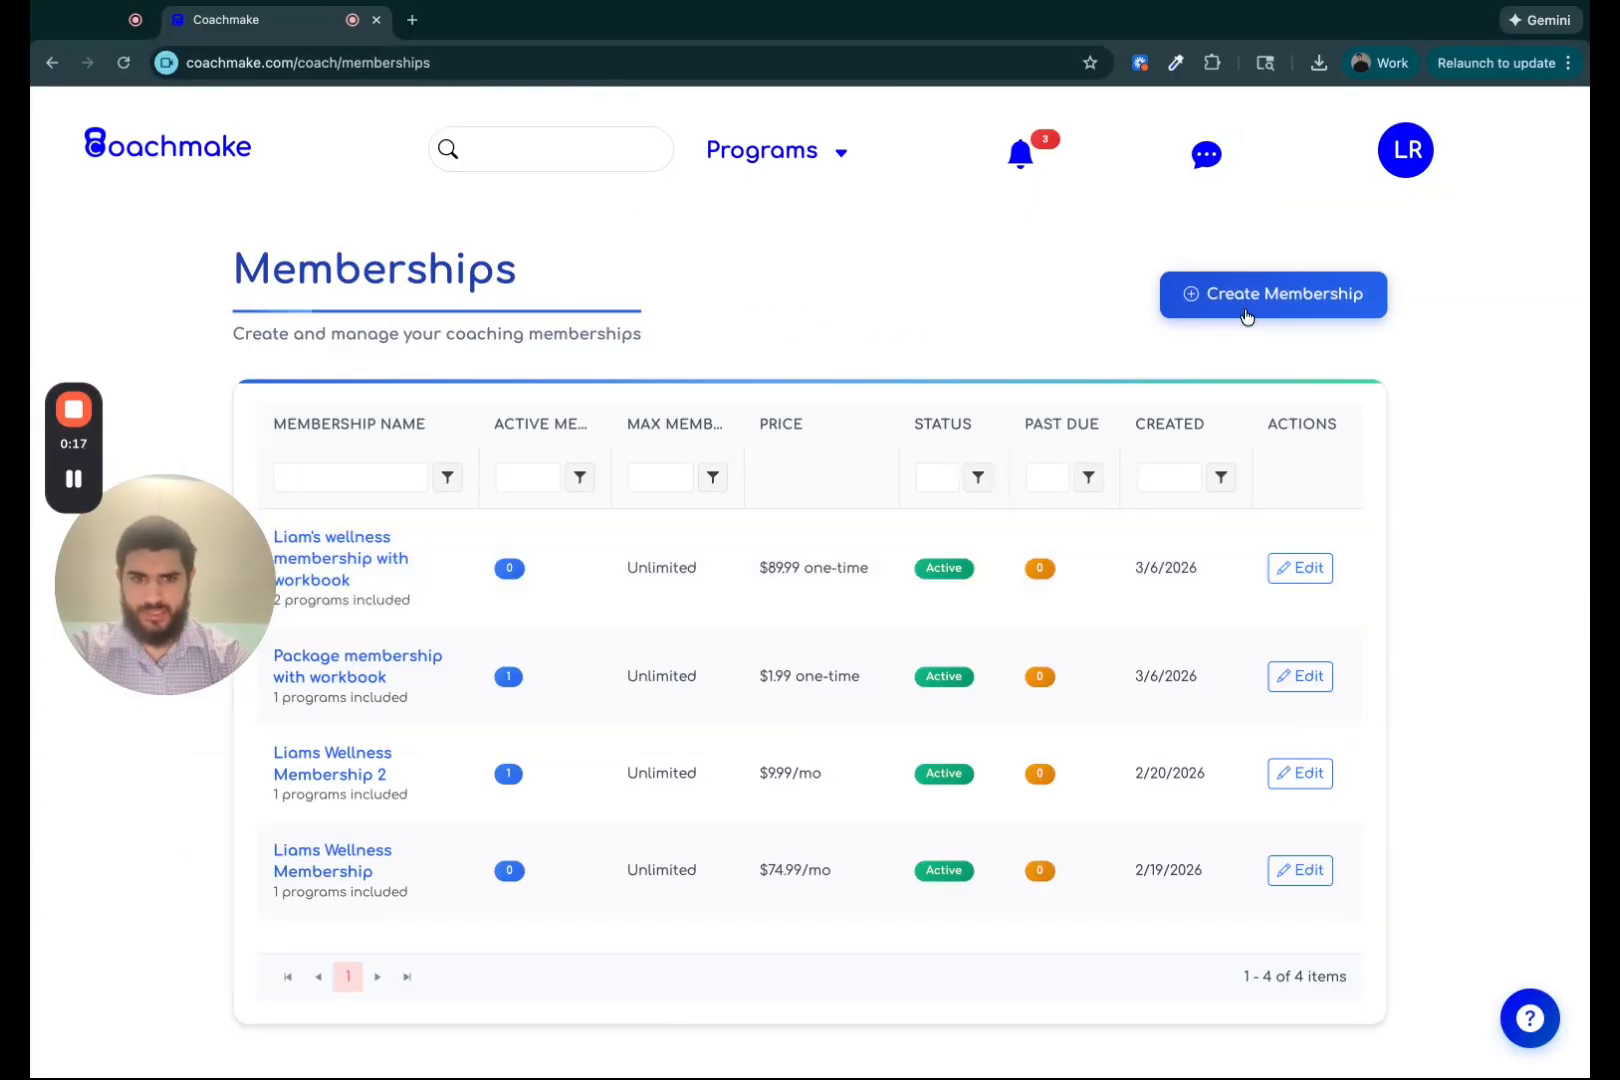
pyautogui.click(1250, 314)
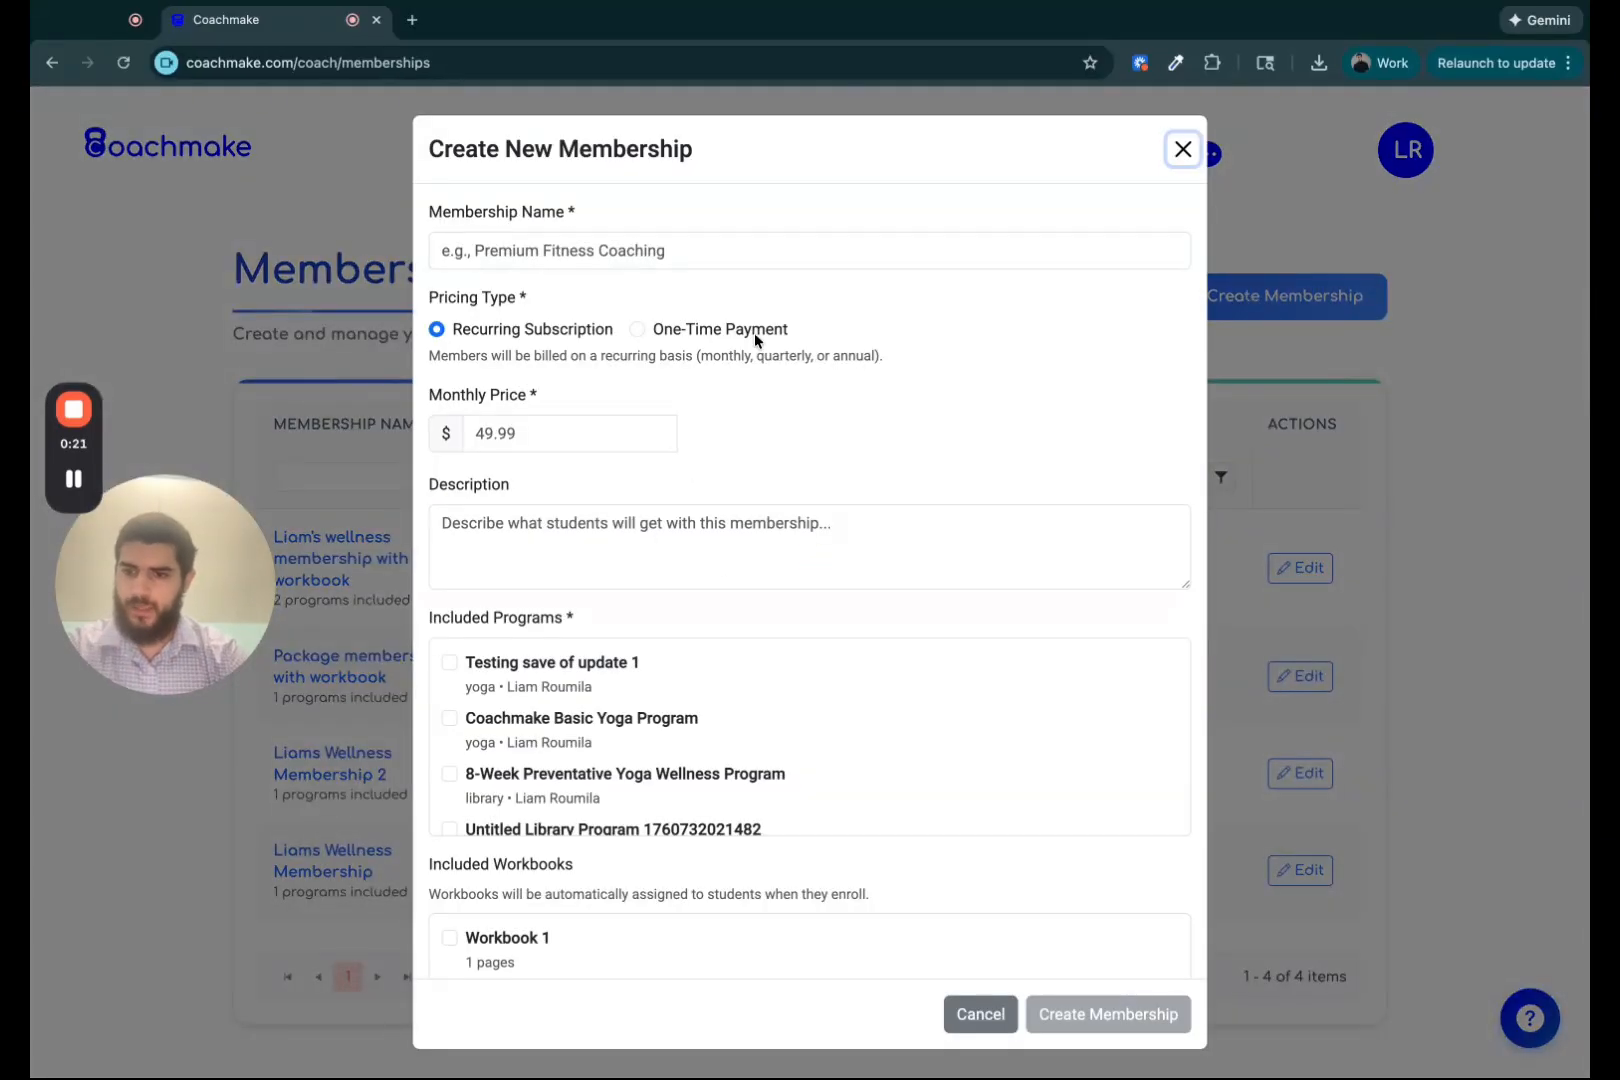
# Review the new membership form's fields, pricing options and list of included programs.
pyautogui.click(749, 256)
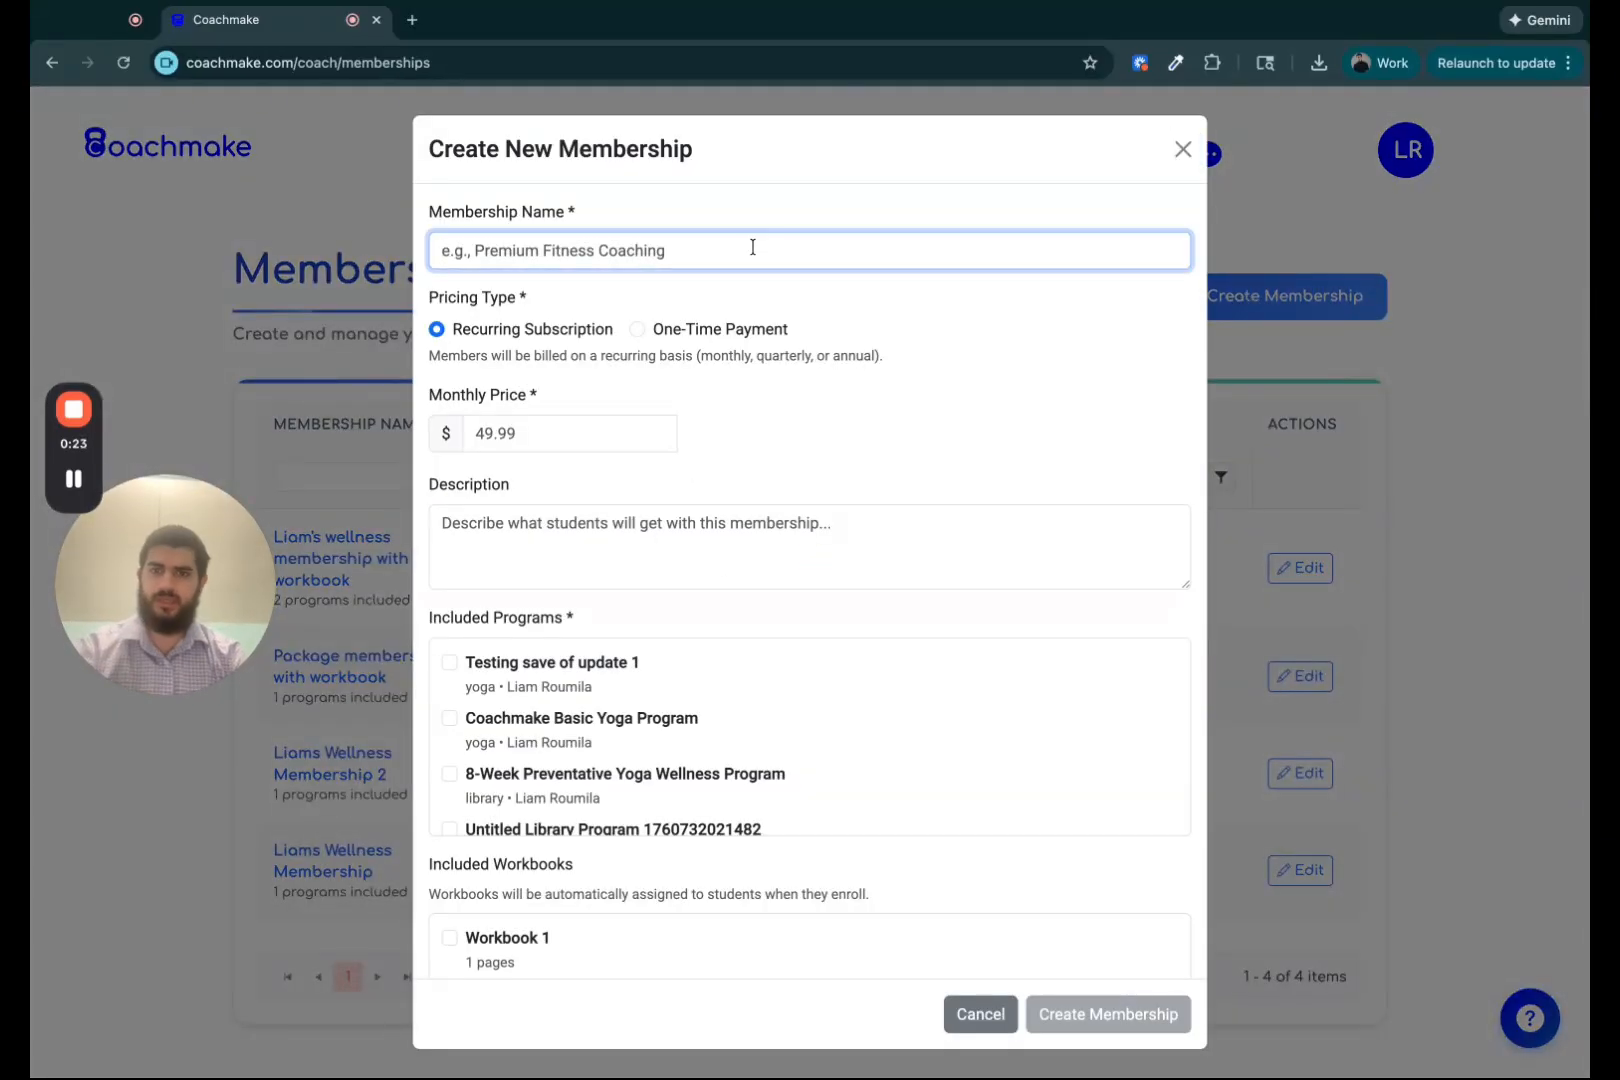
pyautogui.click(960, 428)
pyautogui.scroll(-5, 962, 430)
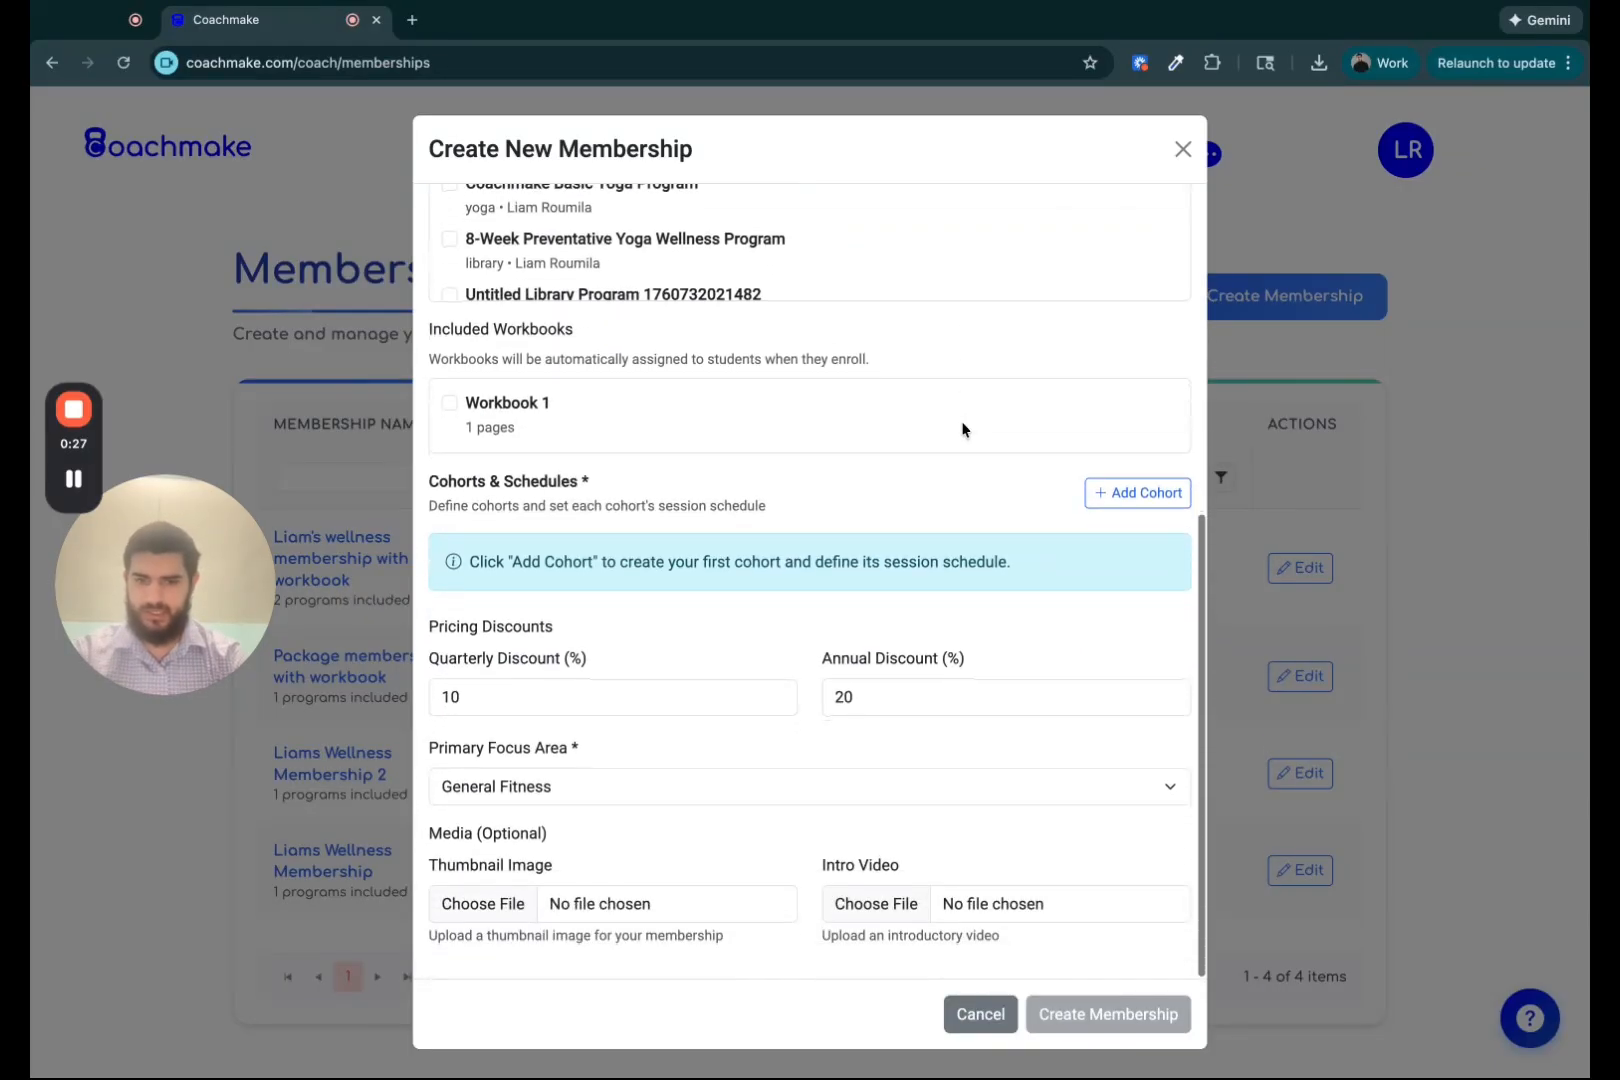
pyautogui.scroll(3, 962, 430)
pyautogui.scroll(4, 915, 369)
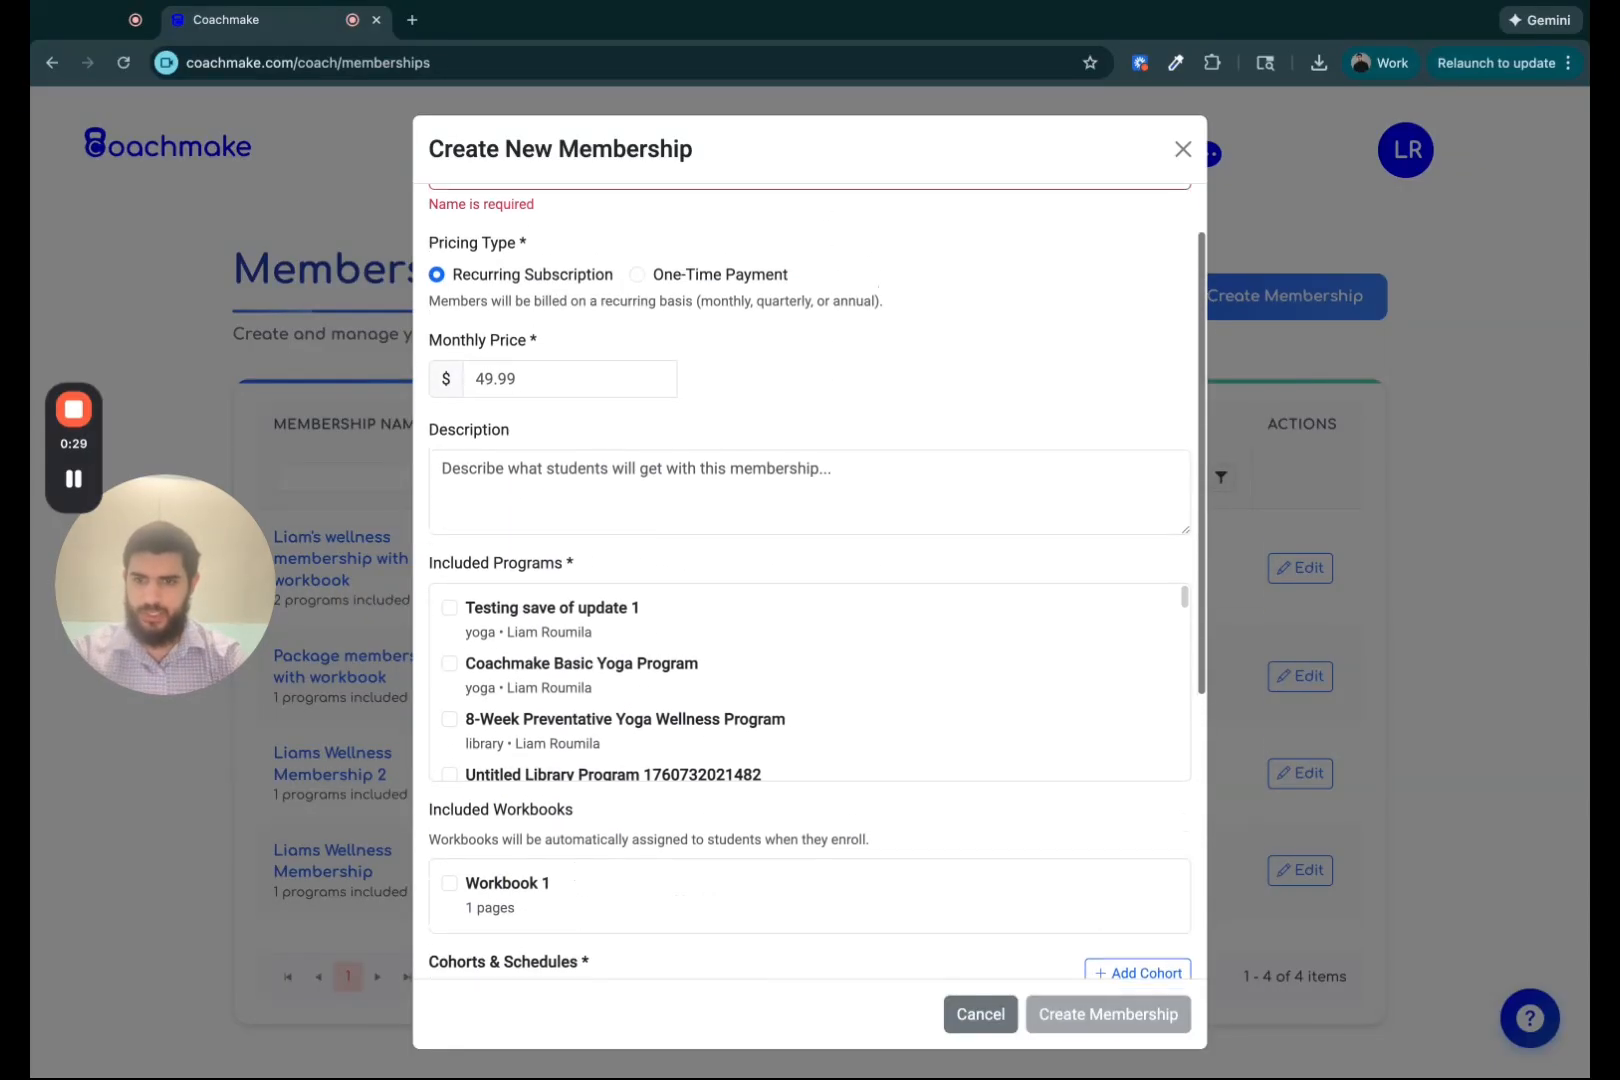
pyautogui.scroll(-1, 575, 612)
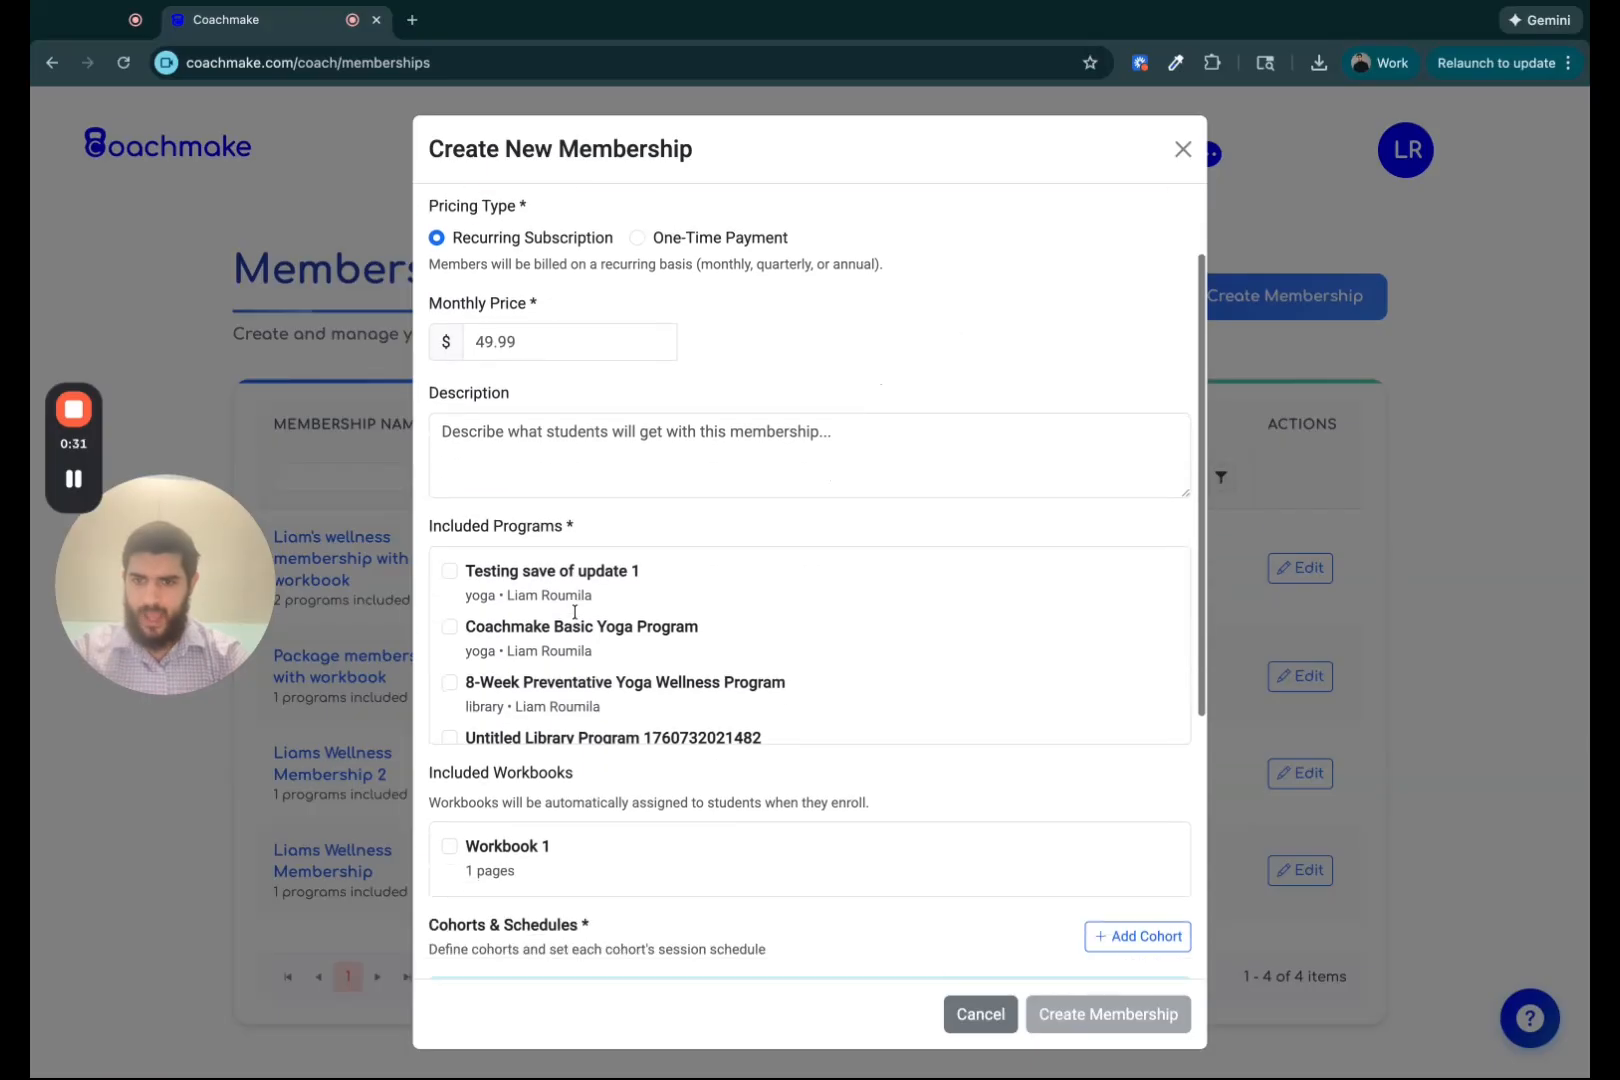
pyautogui.scroll(-1, 495, 640)
pyautogui.scroll(-9, 495, 640)
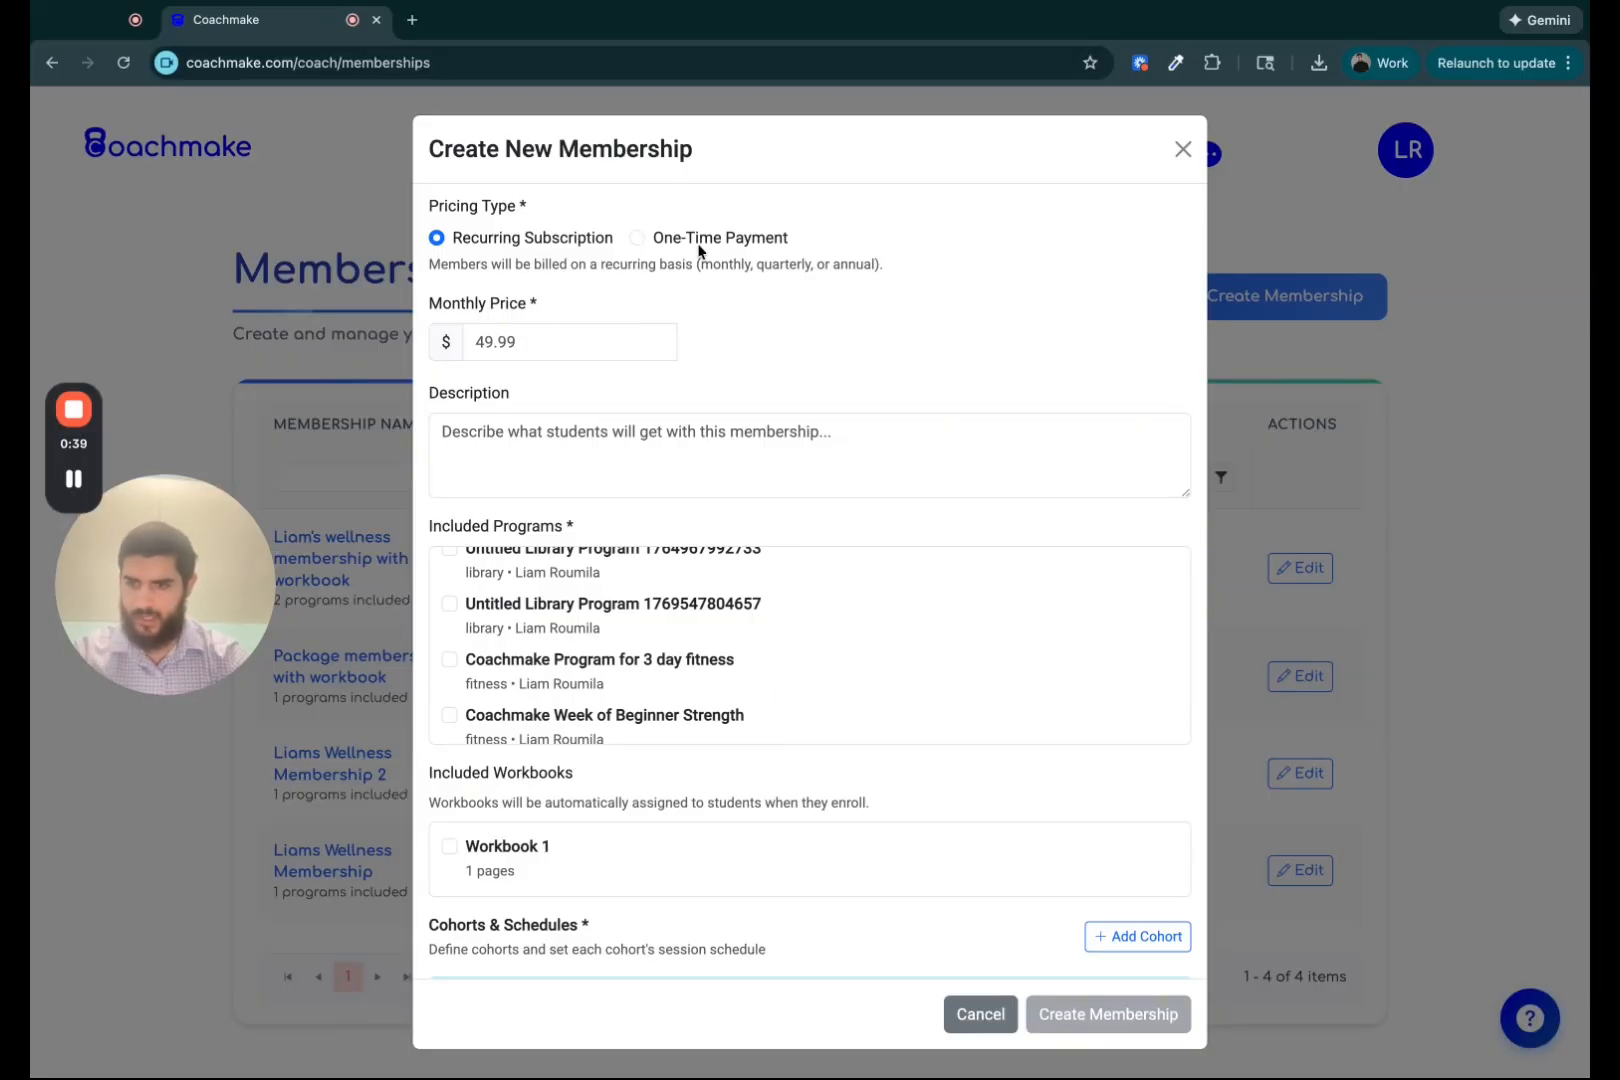
pyautogui.scroll(-4, 712, 340)
pyautogui.scroll(4, 712, 340)
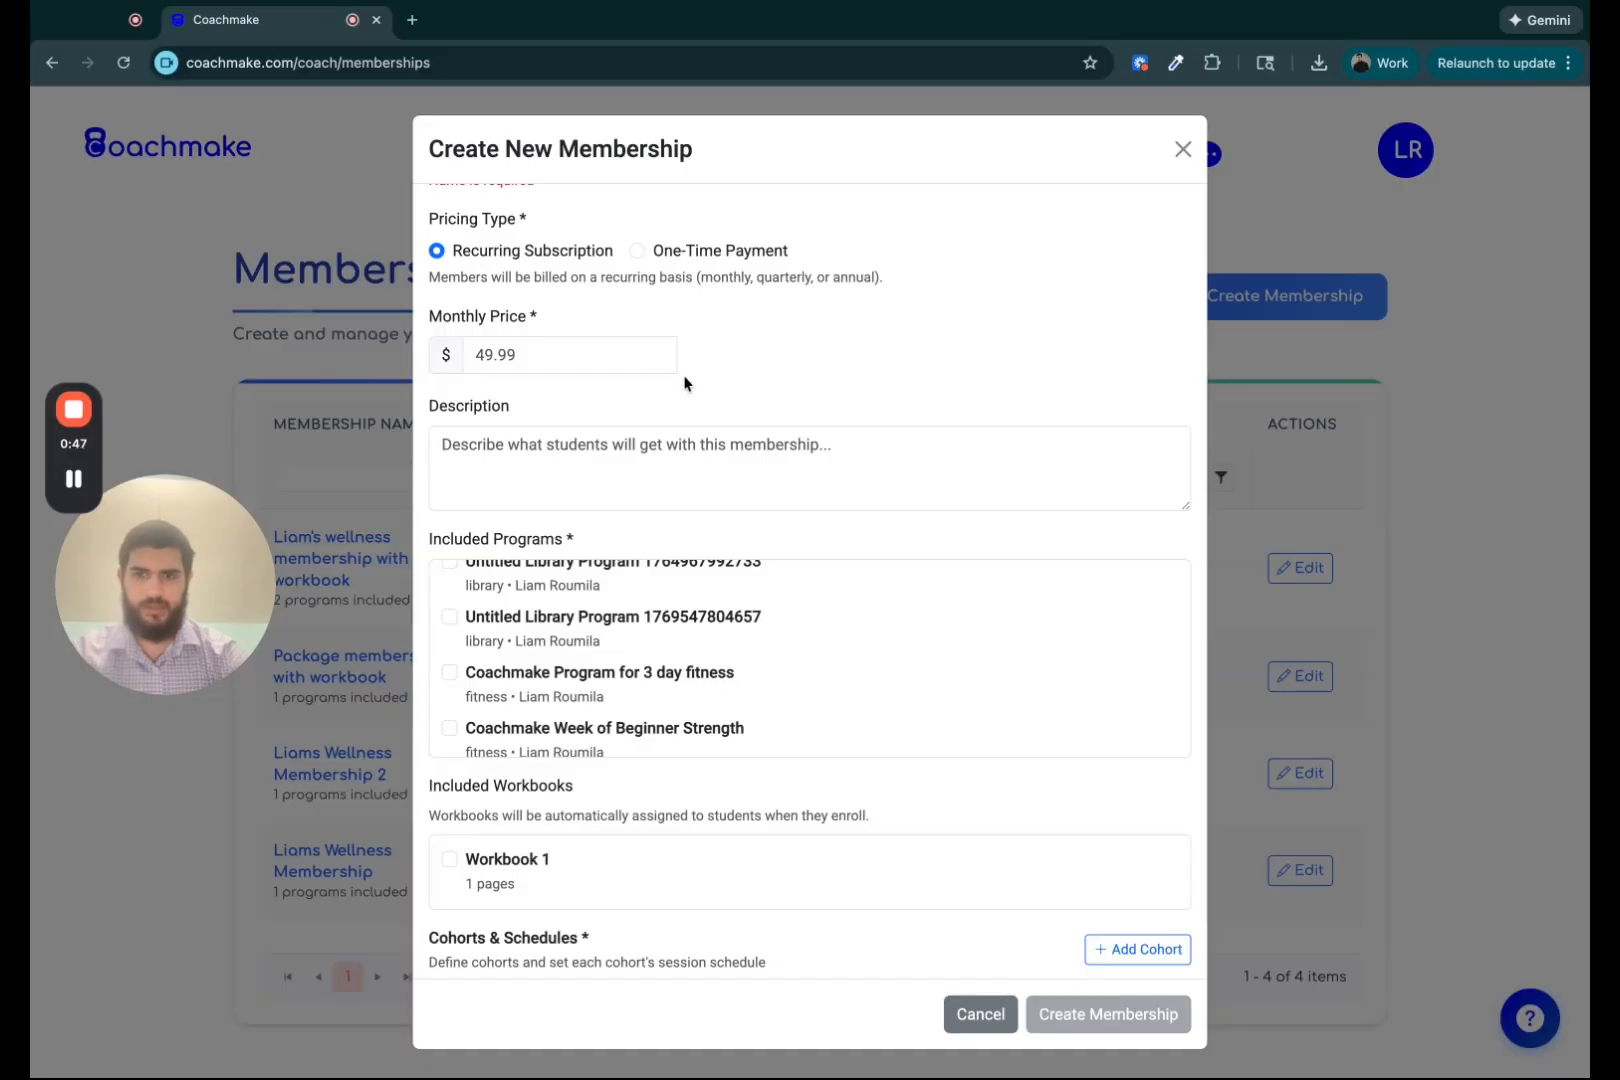
# Set the membership's monthly price to 30.
pyautogui.click(506, 357)
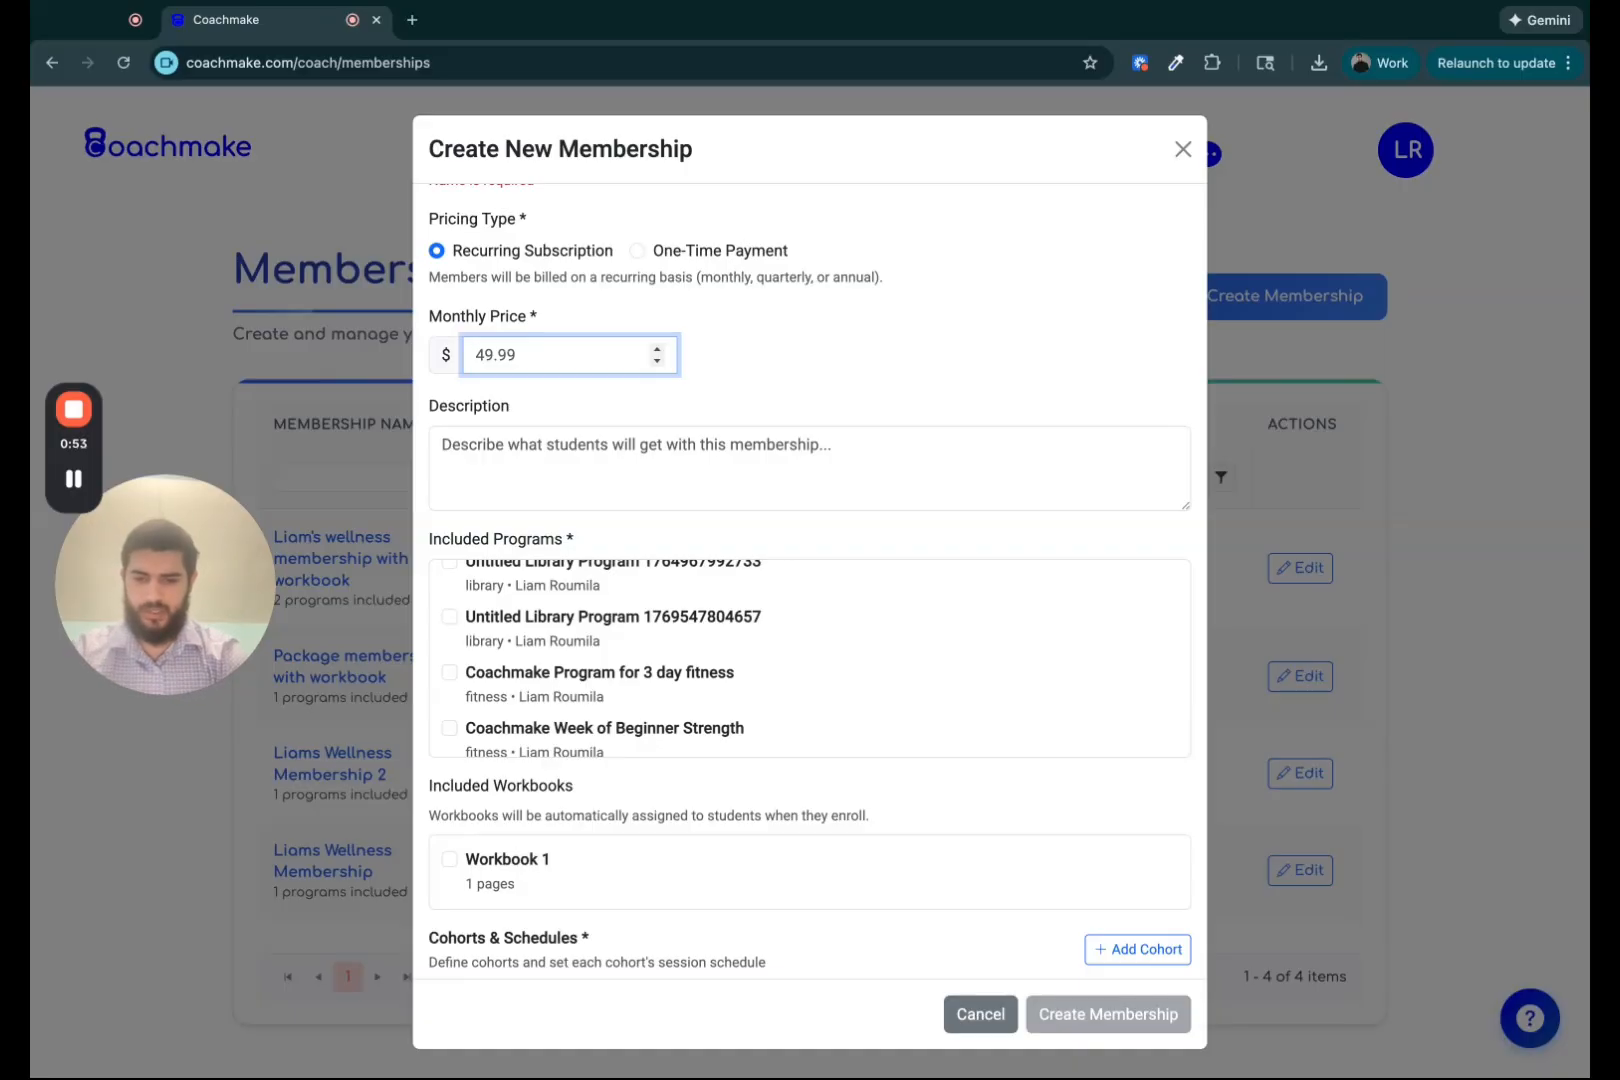
pyautogui.write('30')
pyautogui.click(705, 372)
# Set the quarterly discount to 5%.
pyautogui.scroll(-6, 750, 345)
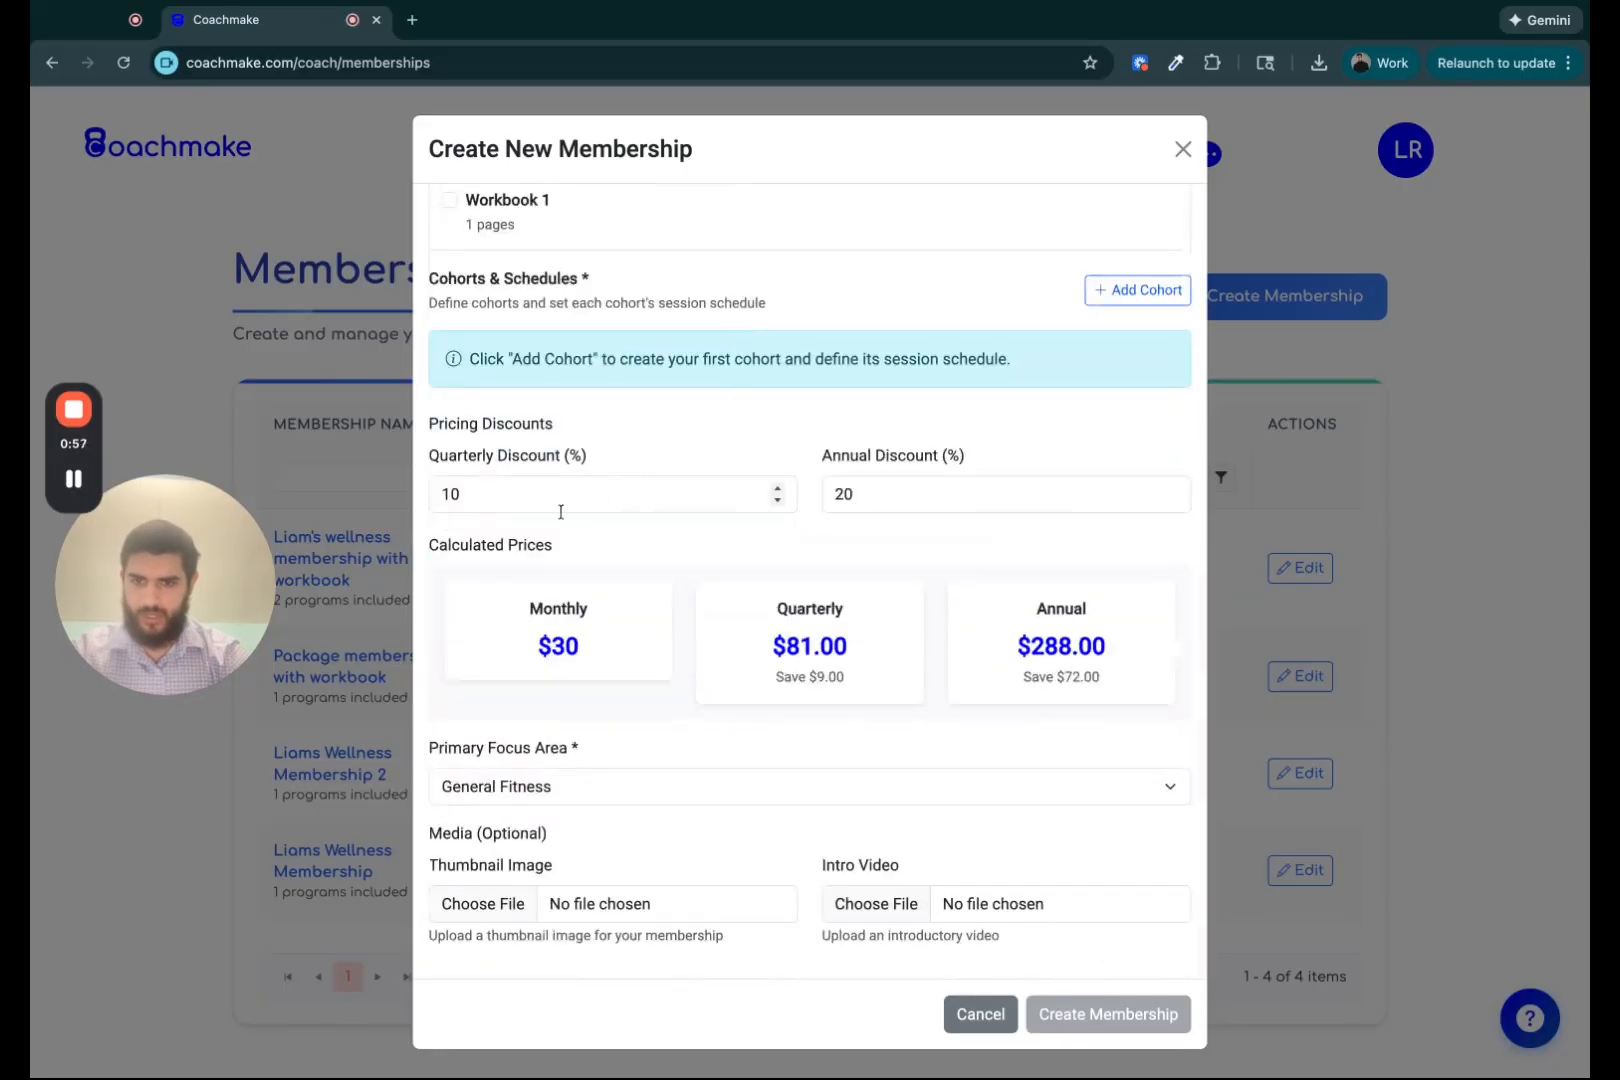
pyautogui.click(528, 500)
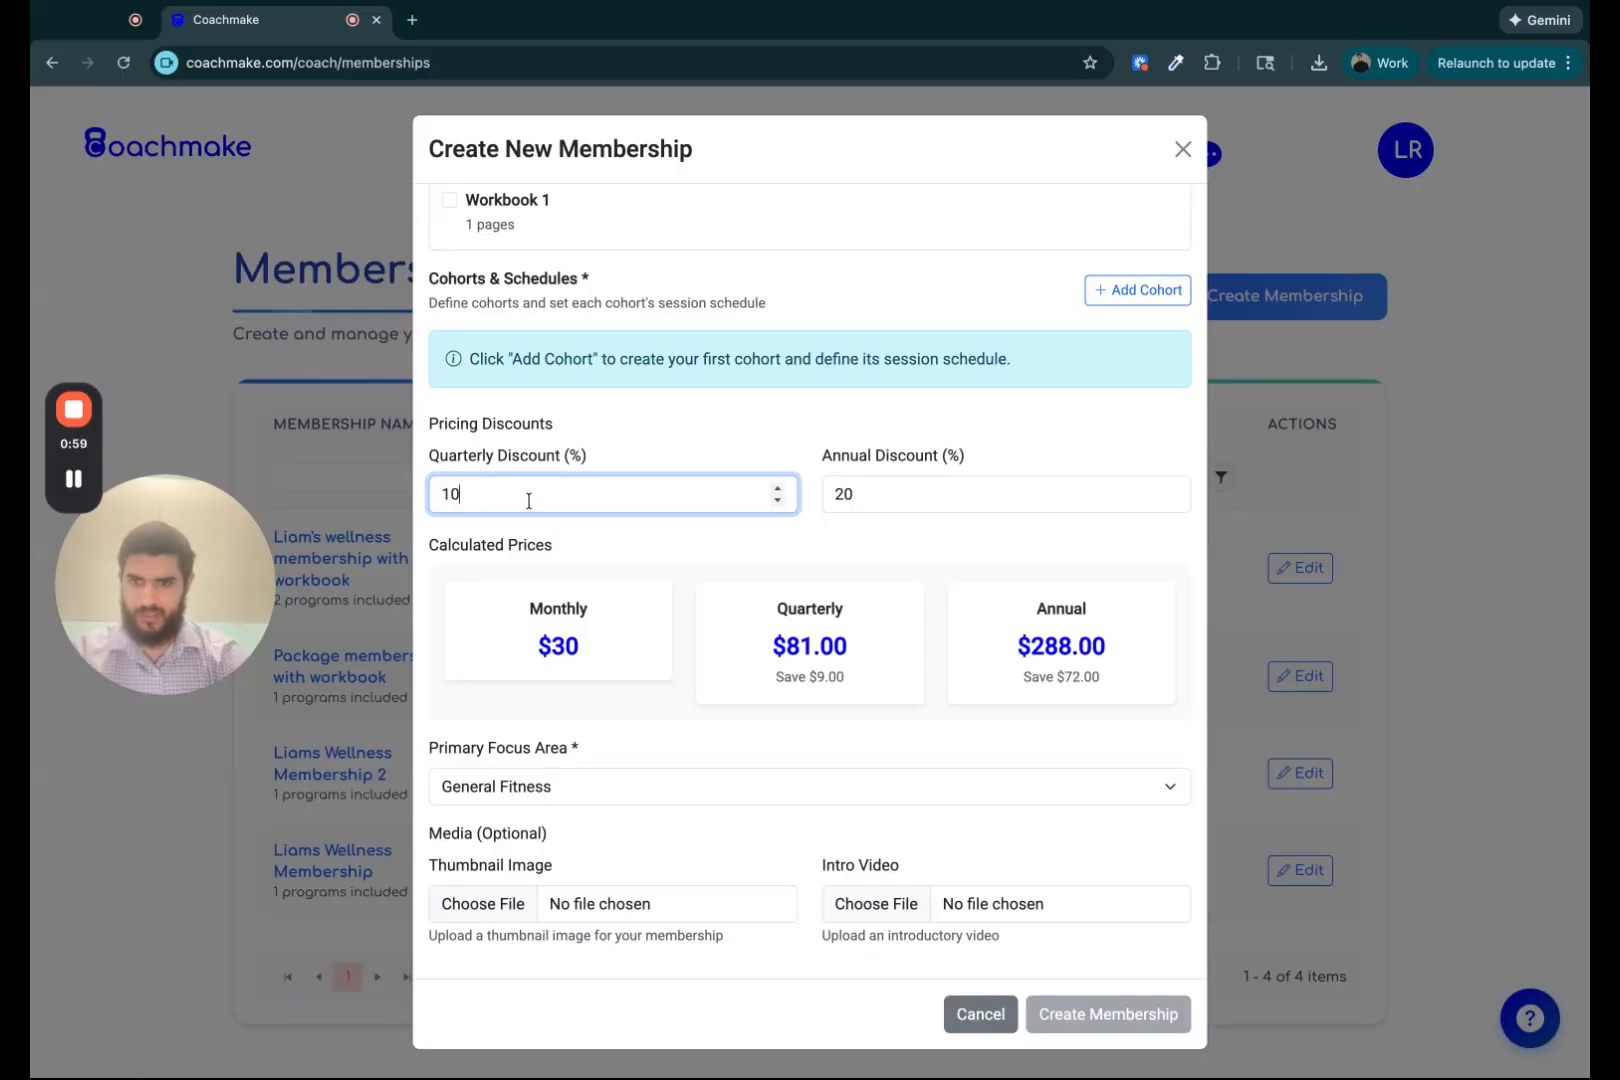
pyautogui.press('BackSpace')
pyautogui.press('BackSpace')
pyautogui.write('5')
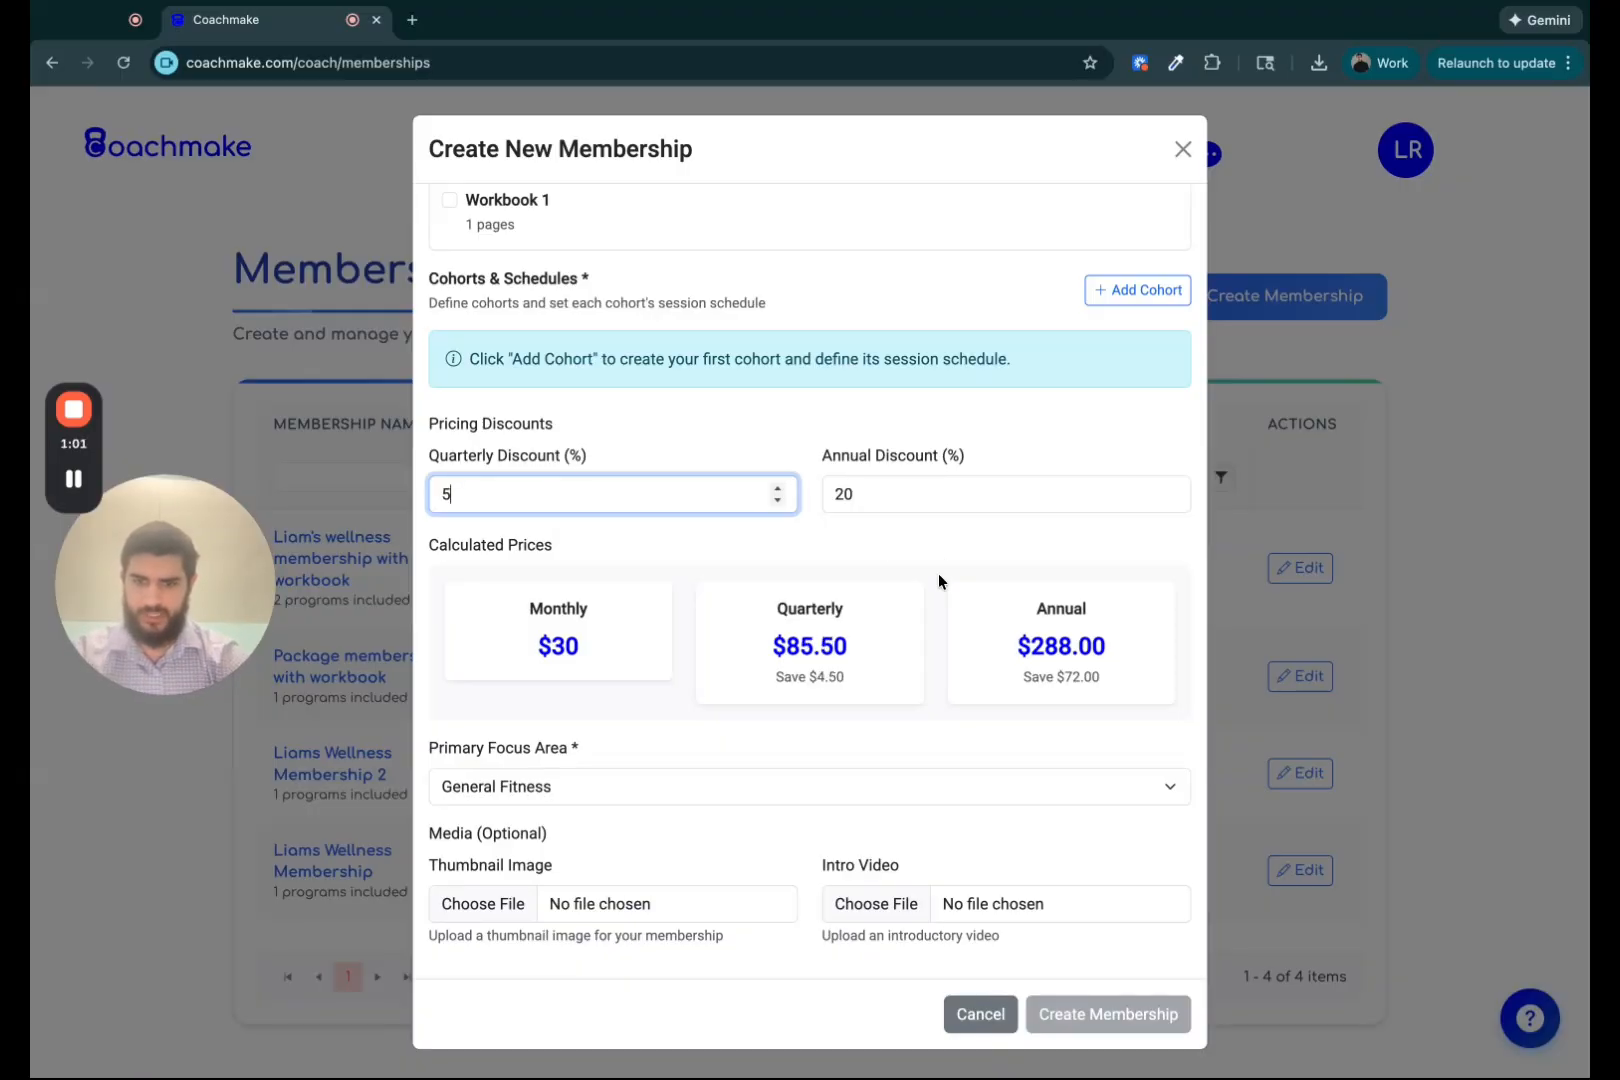
# Set the annual discount to 10%.
pyautogui.click(945, 494)
pyautogui.press('BackSpace')
pyautogui.press('BackSpace')
pyautogui.write('10')
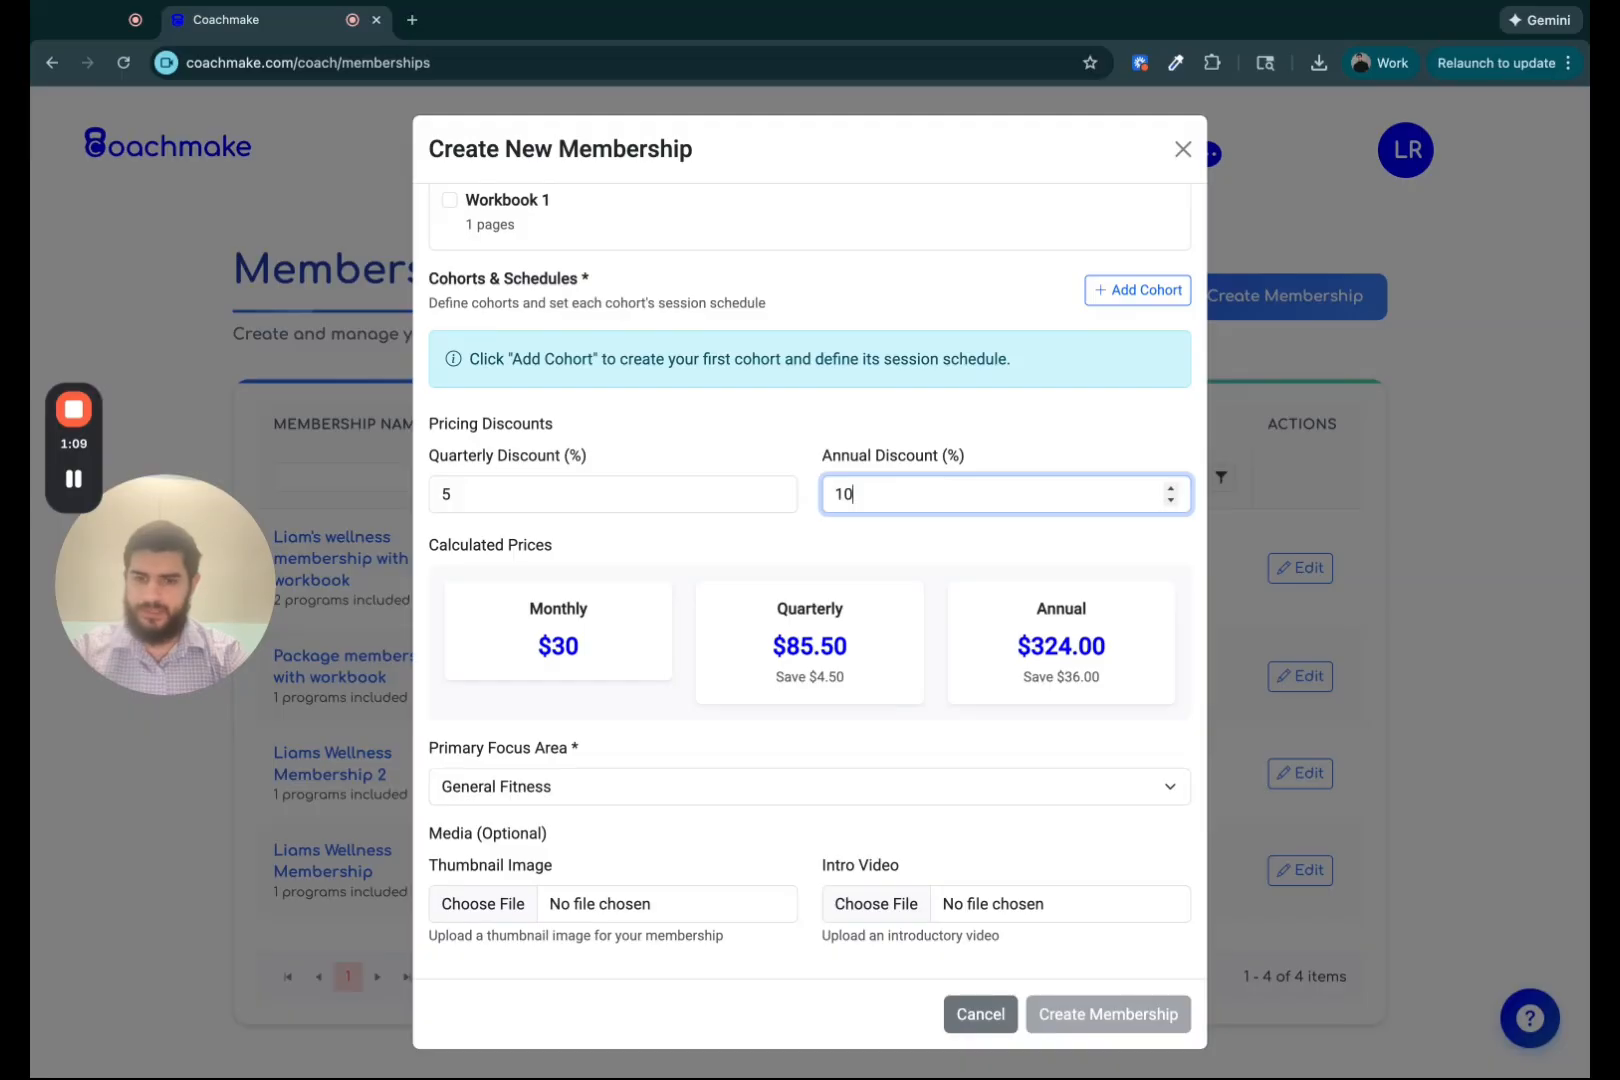
pyautogui.click(861, 543)
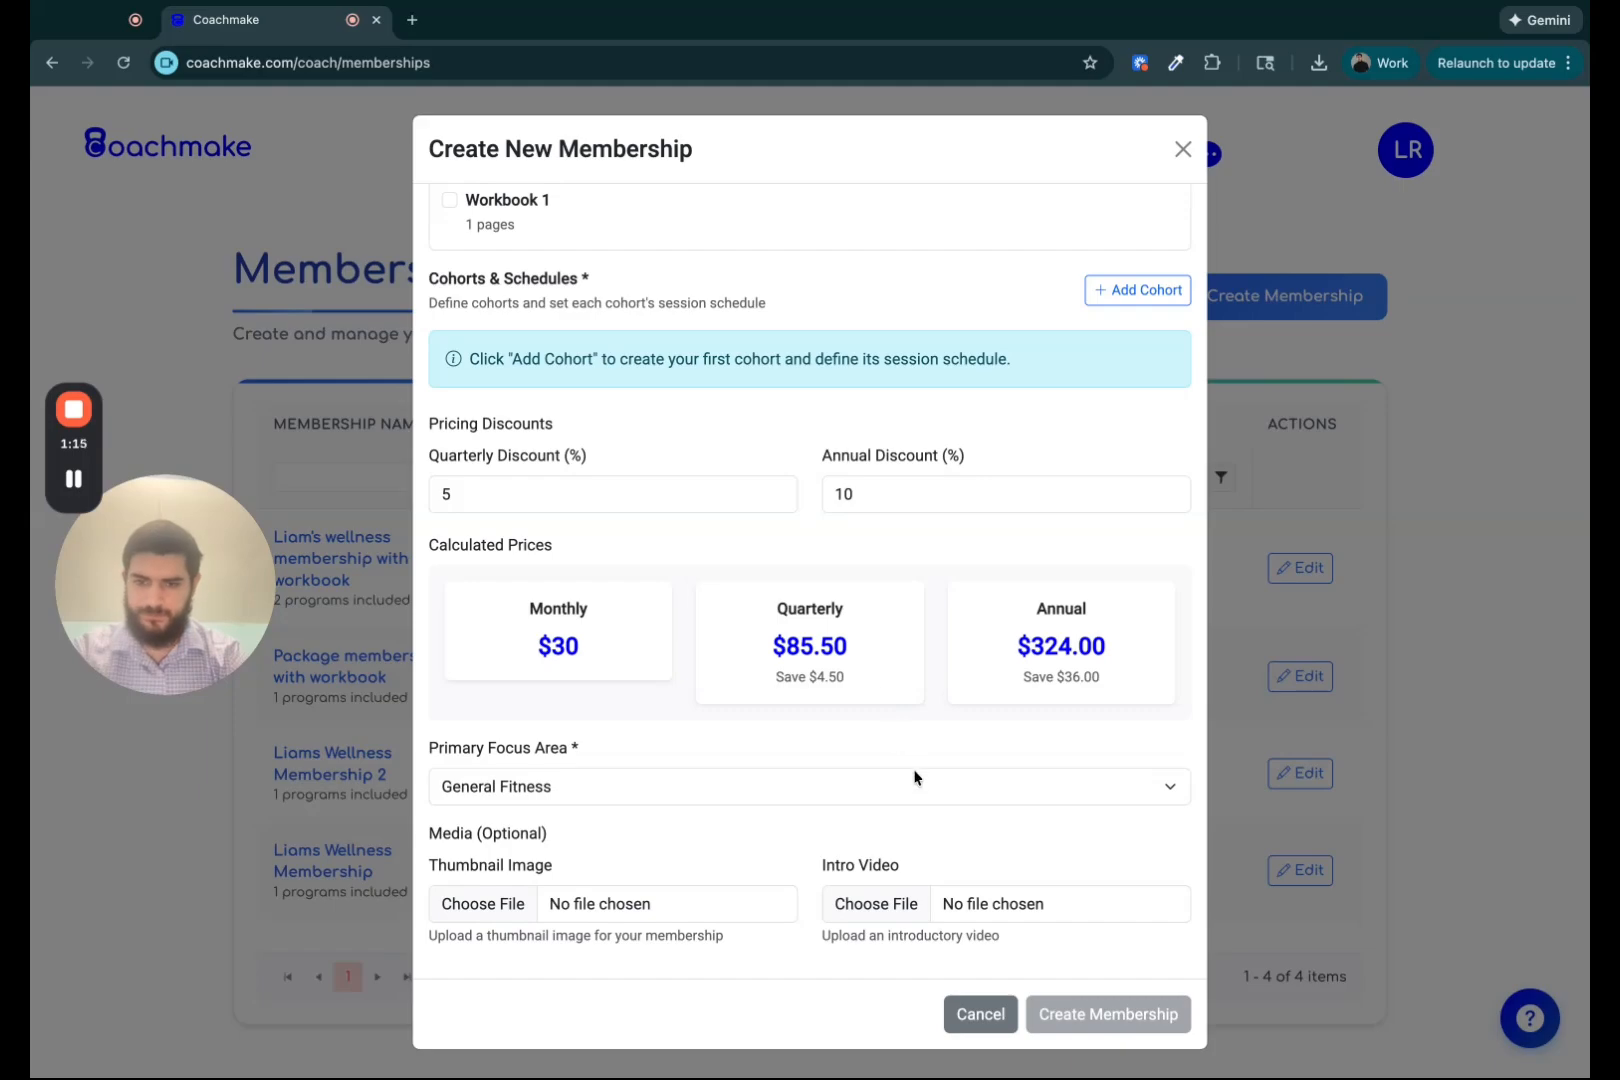
# Add a first cohort to the membership's cohorts and schedules.
pyautogui.scroll(2, 833, 637)
pyautogui.scroll(3, 833, 637)
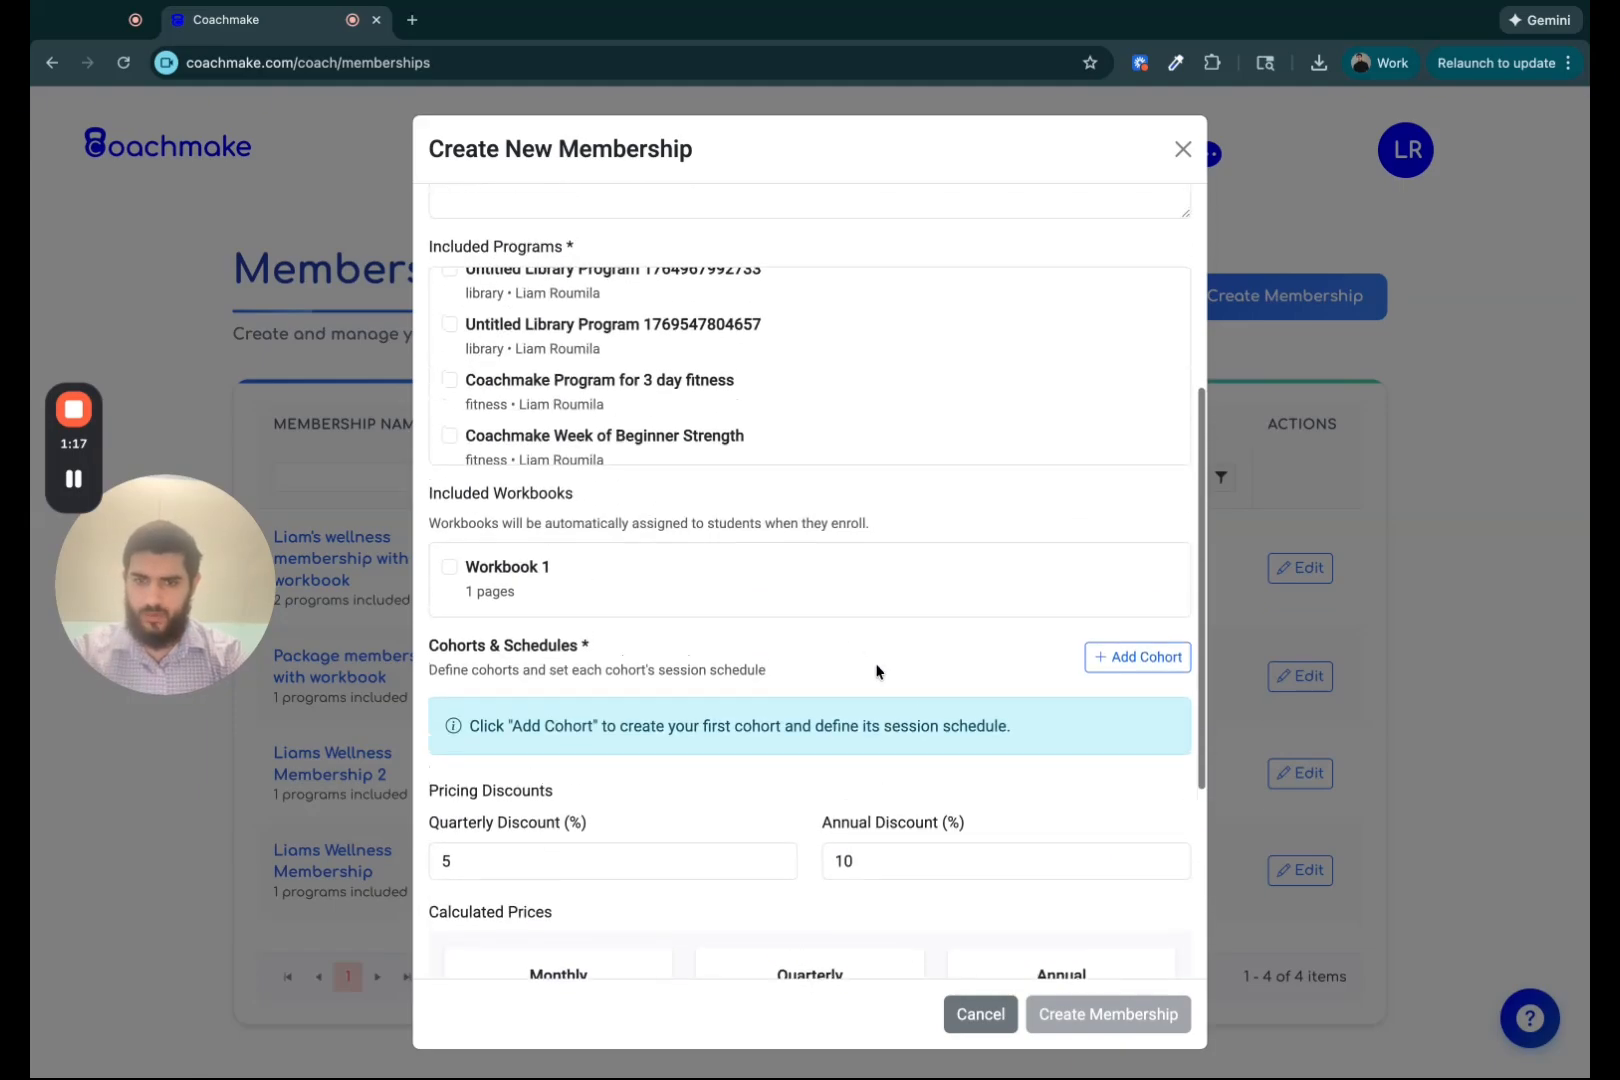
pyautogui.click(1147, 657)
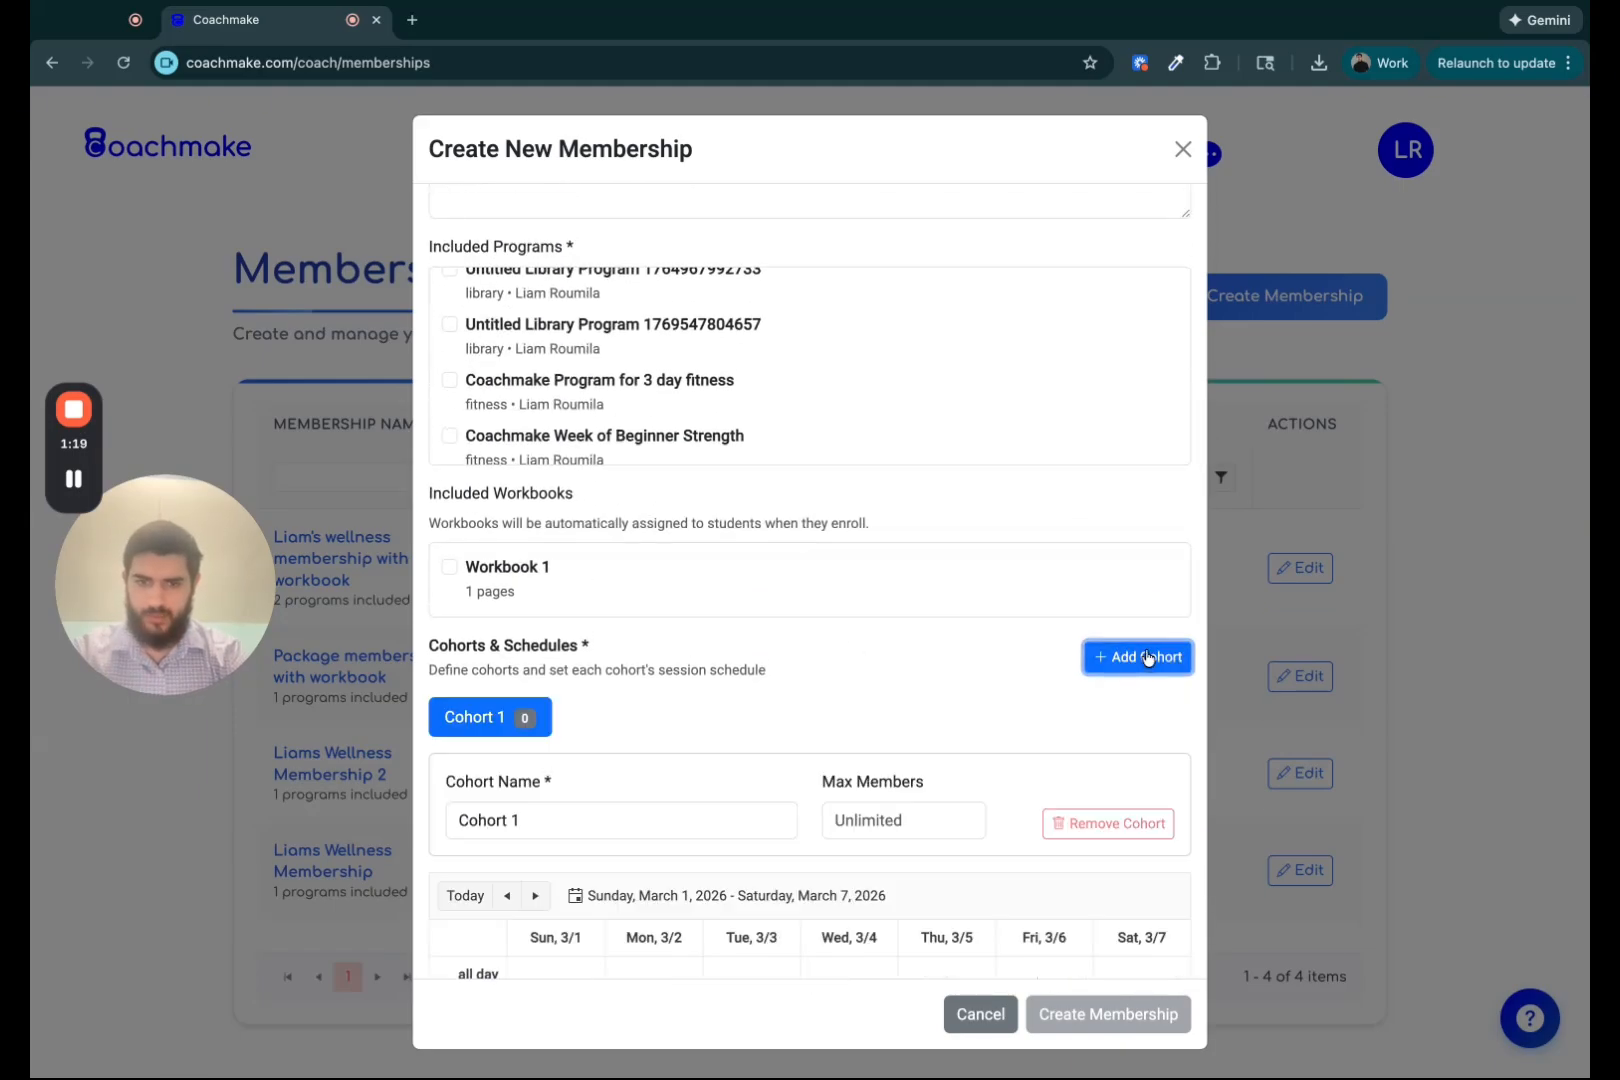
# Limit Cohort 1 to a maximum of 10 members.
pyautogui.scroll(-3, 791, 796)
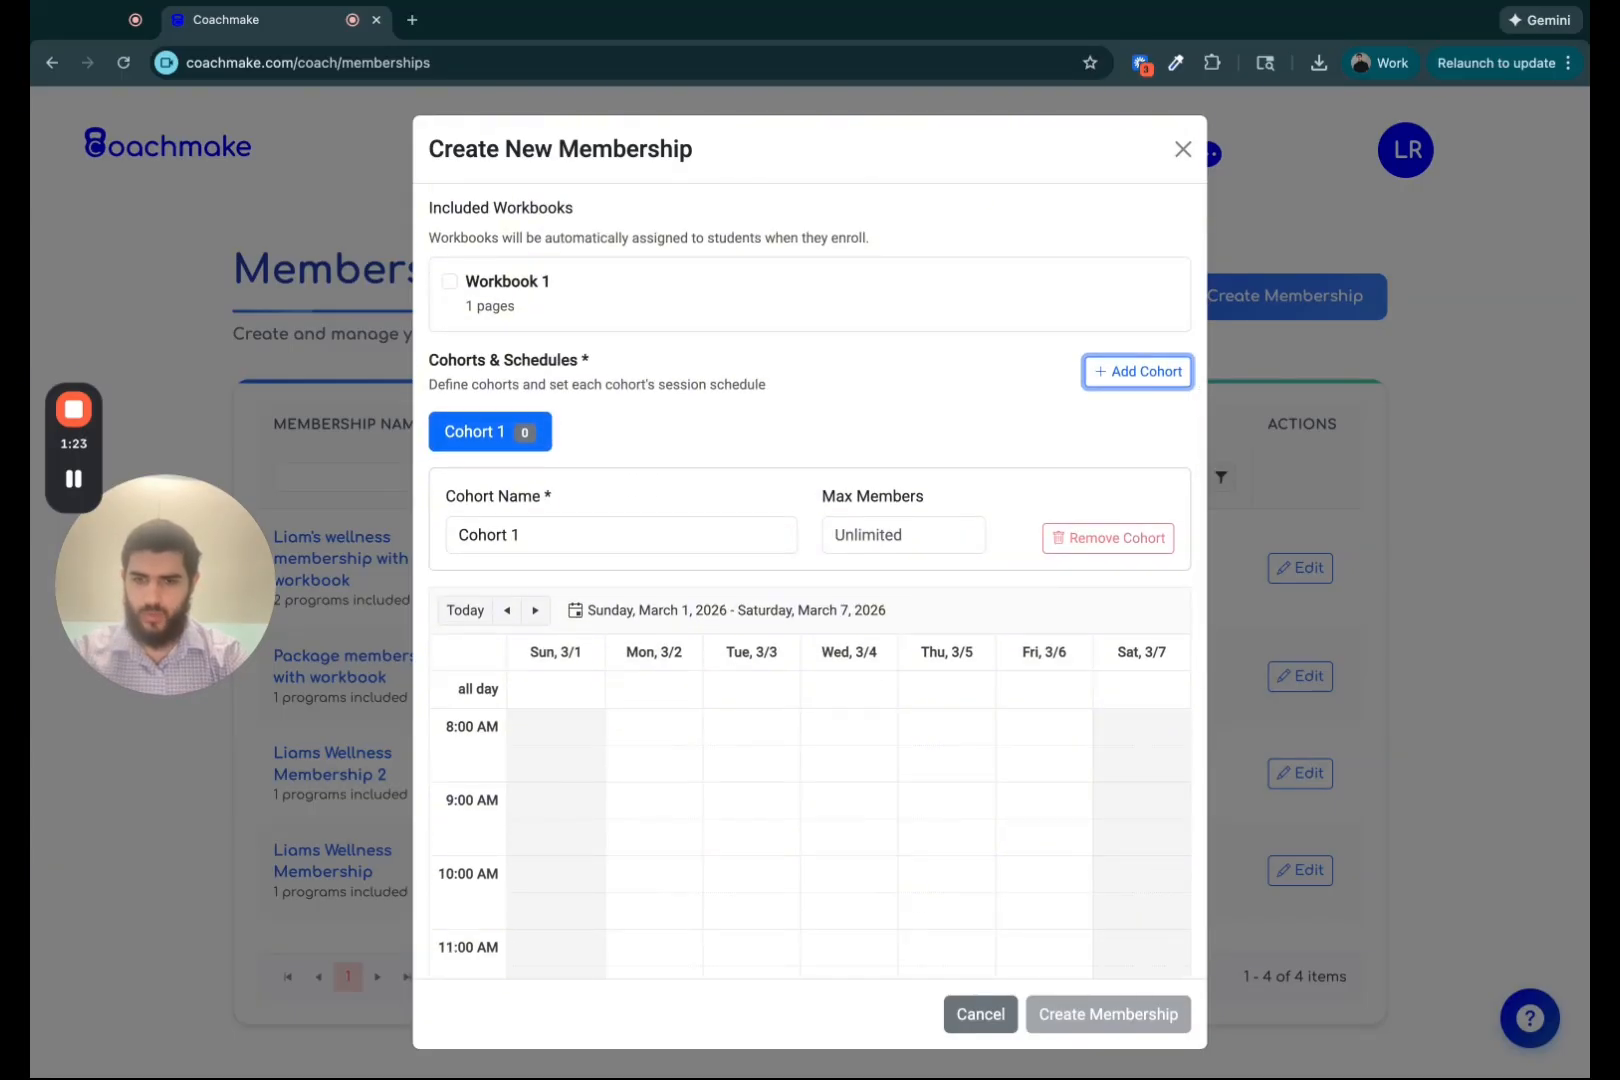
pyautogui.scroll(-2, 735, 530)
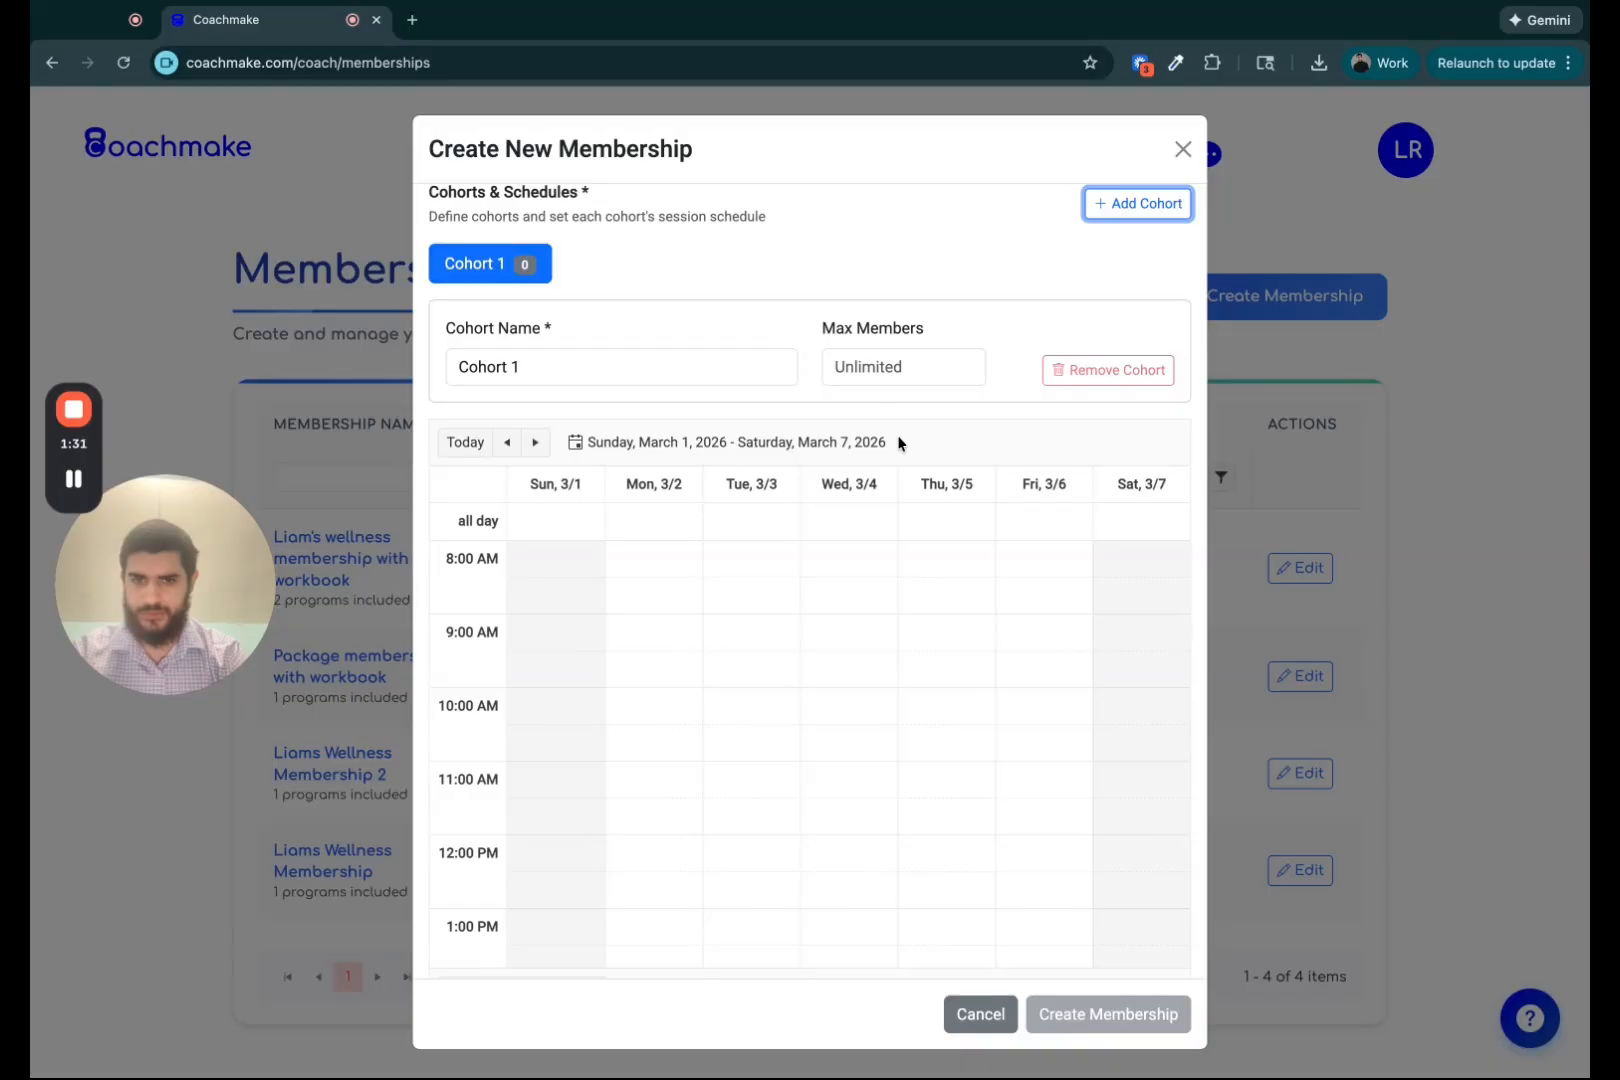
pyautogui.click(874, 366)
pyautogui.write('10')
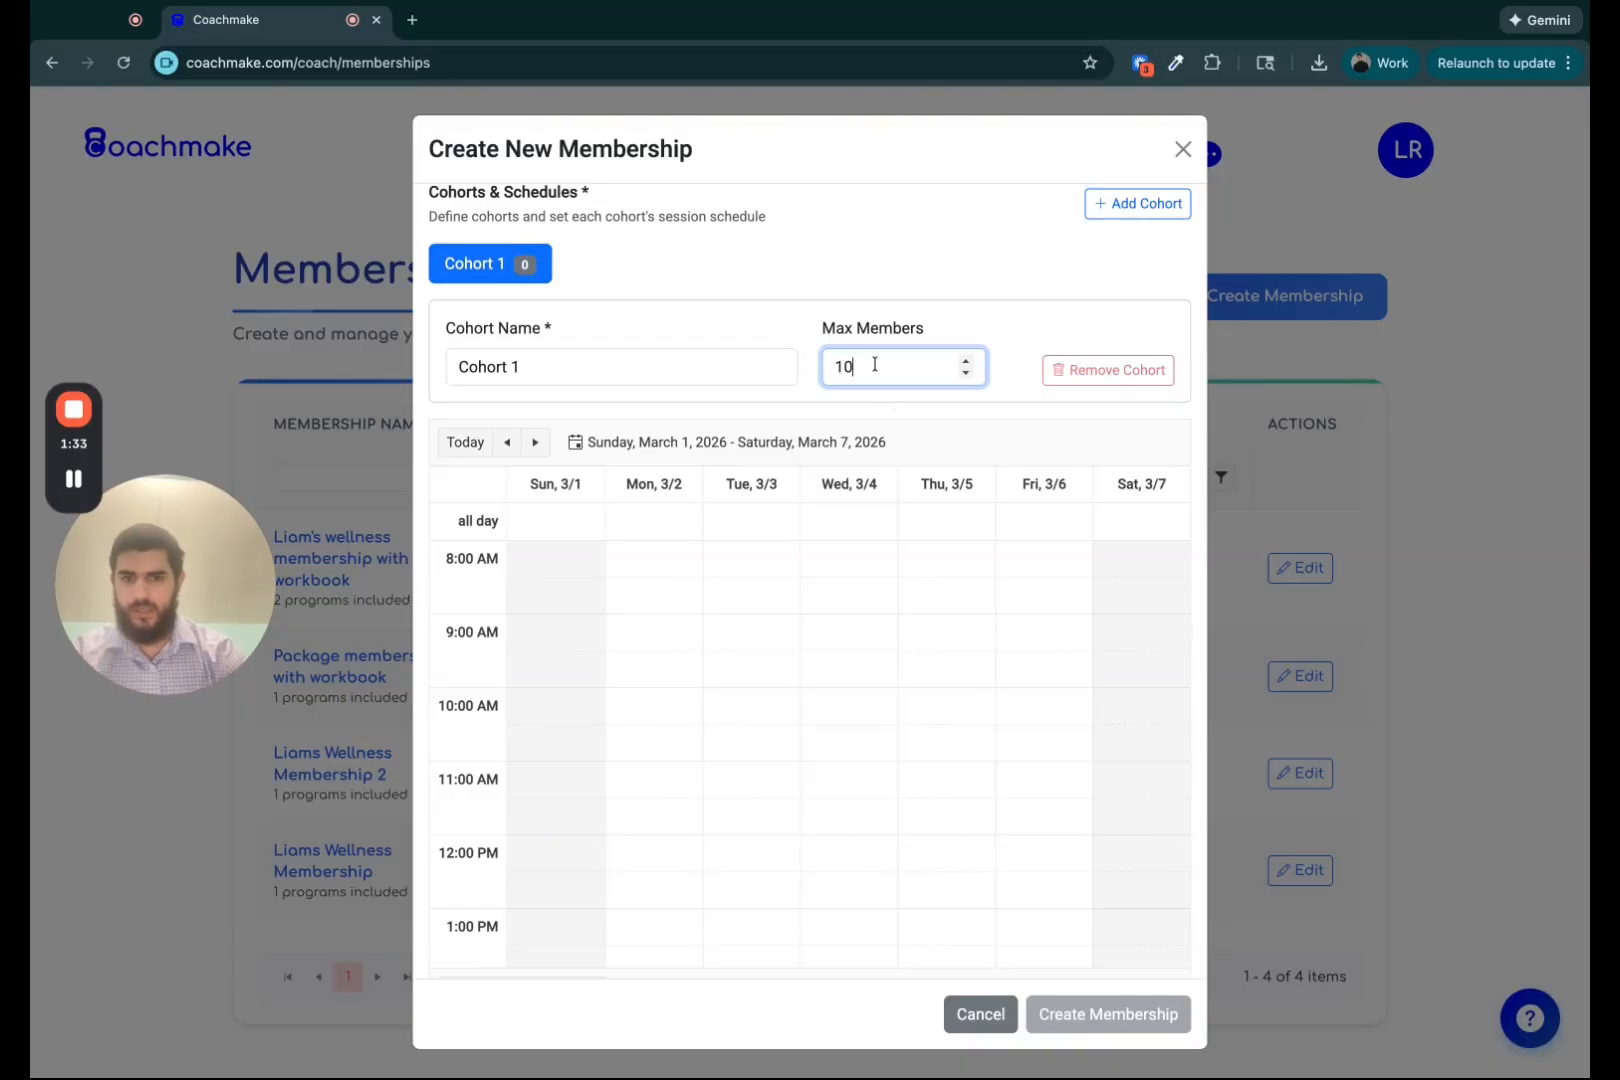
pyautogui.click(798, 287)
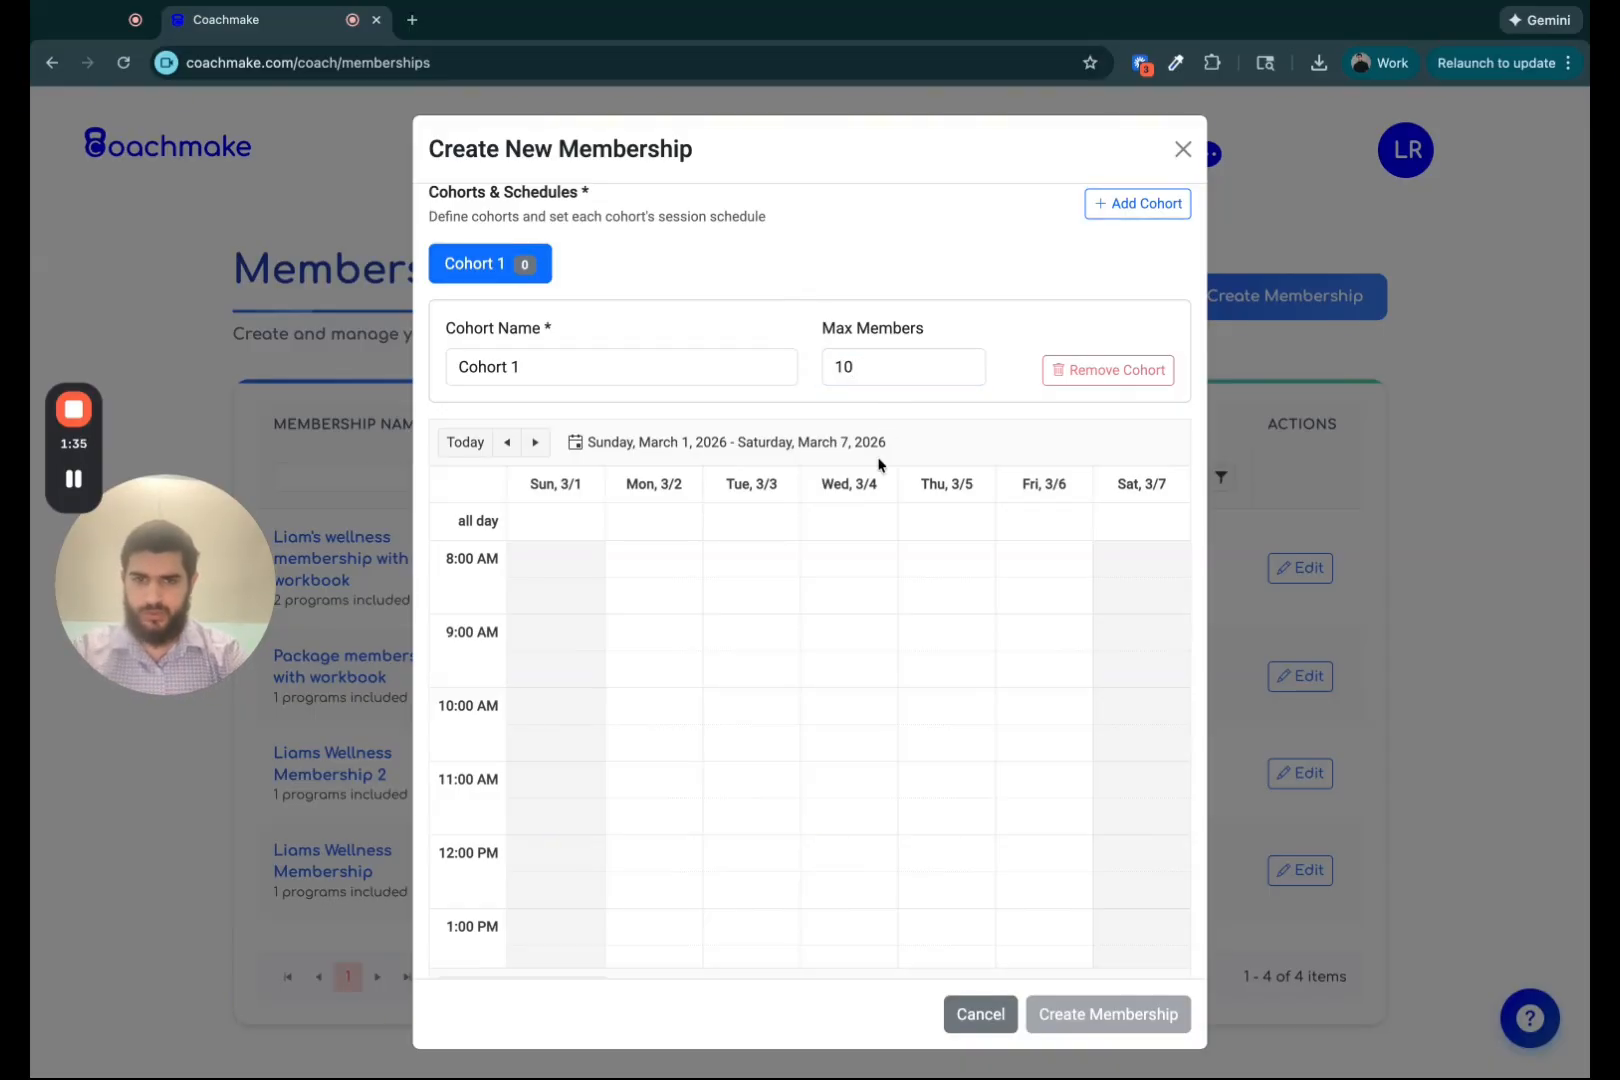
# Add a second cohort and limit it to a maximum of 10 members.
pyautogui.click(1153, 213)
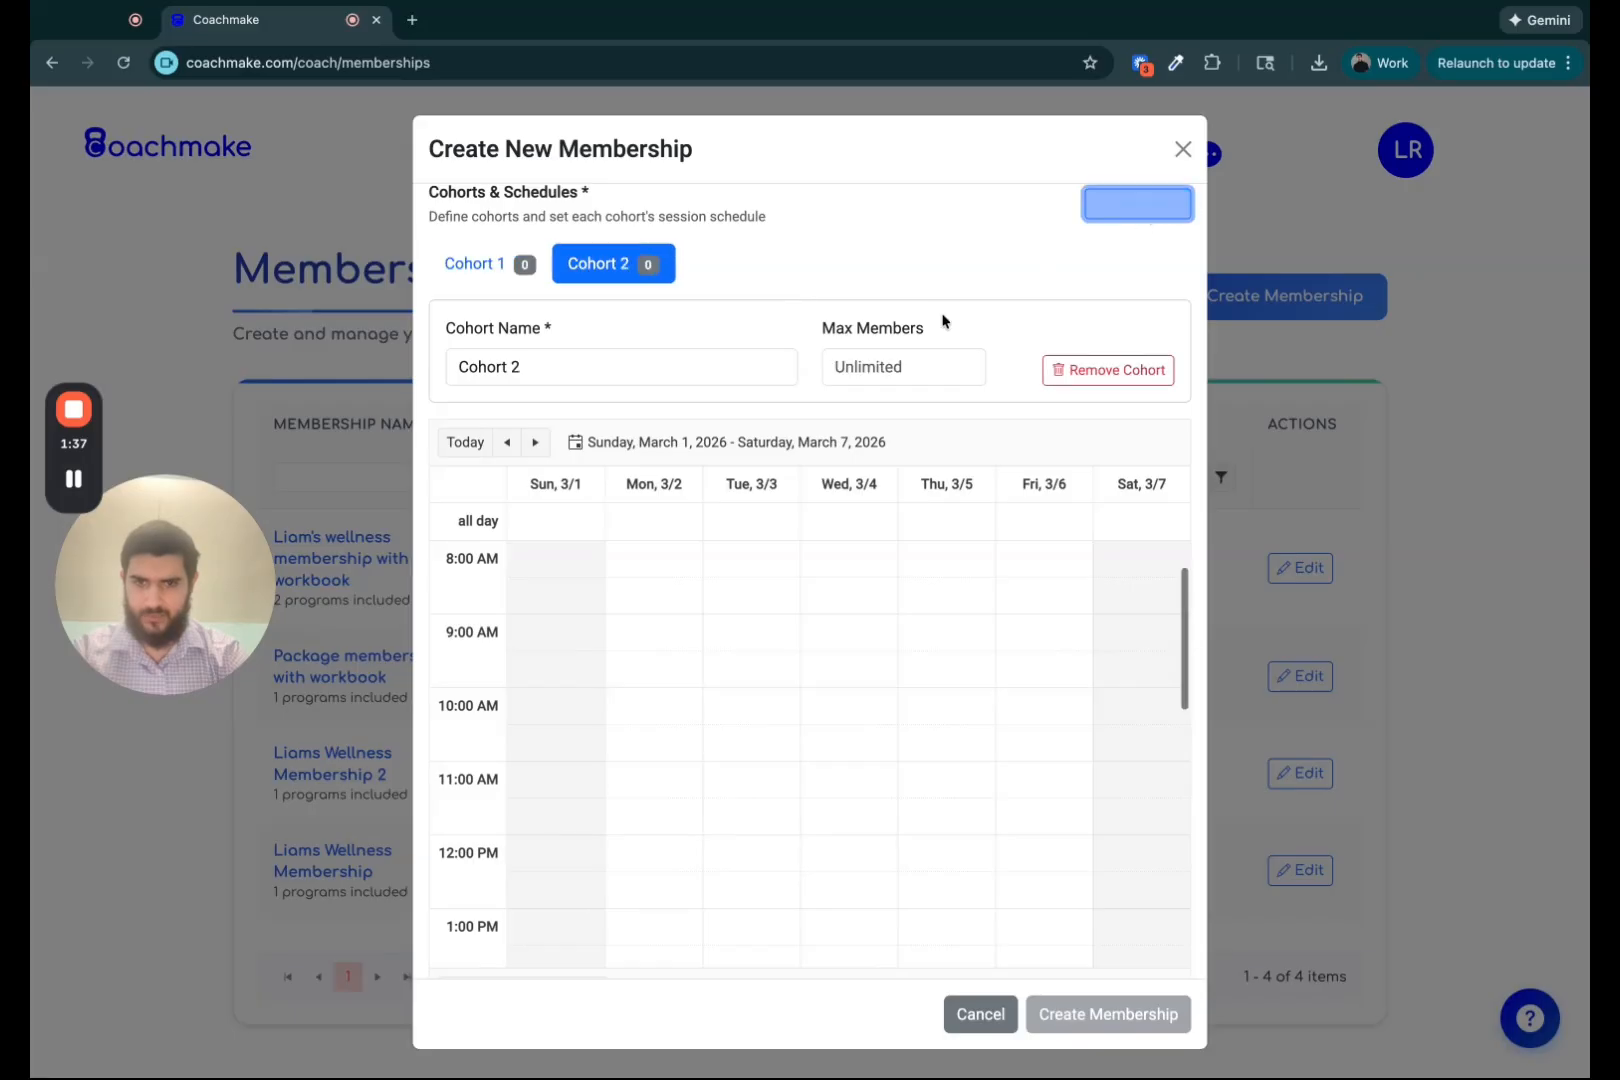
pyautogui.click(911, 369)
pyautogui.write('10')
pyautogui.click(824, 292)
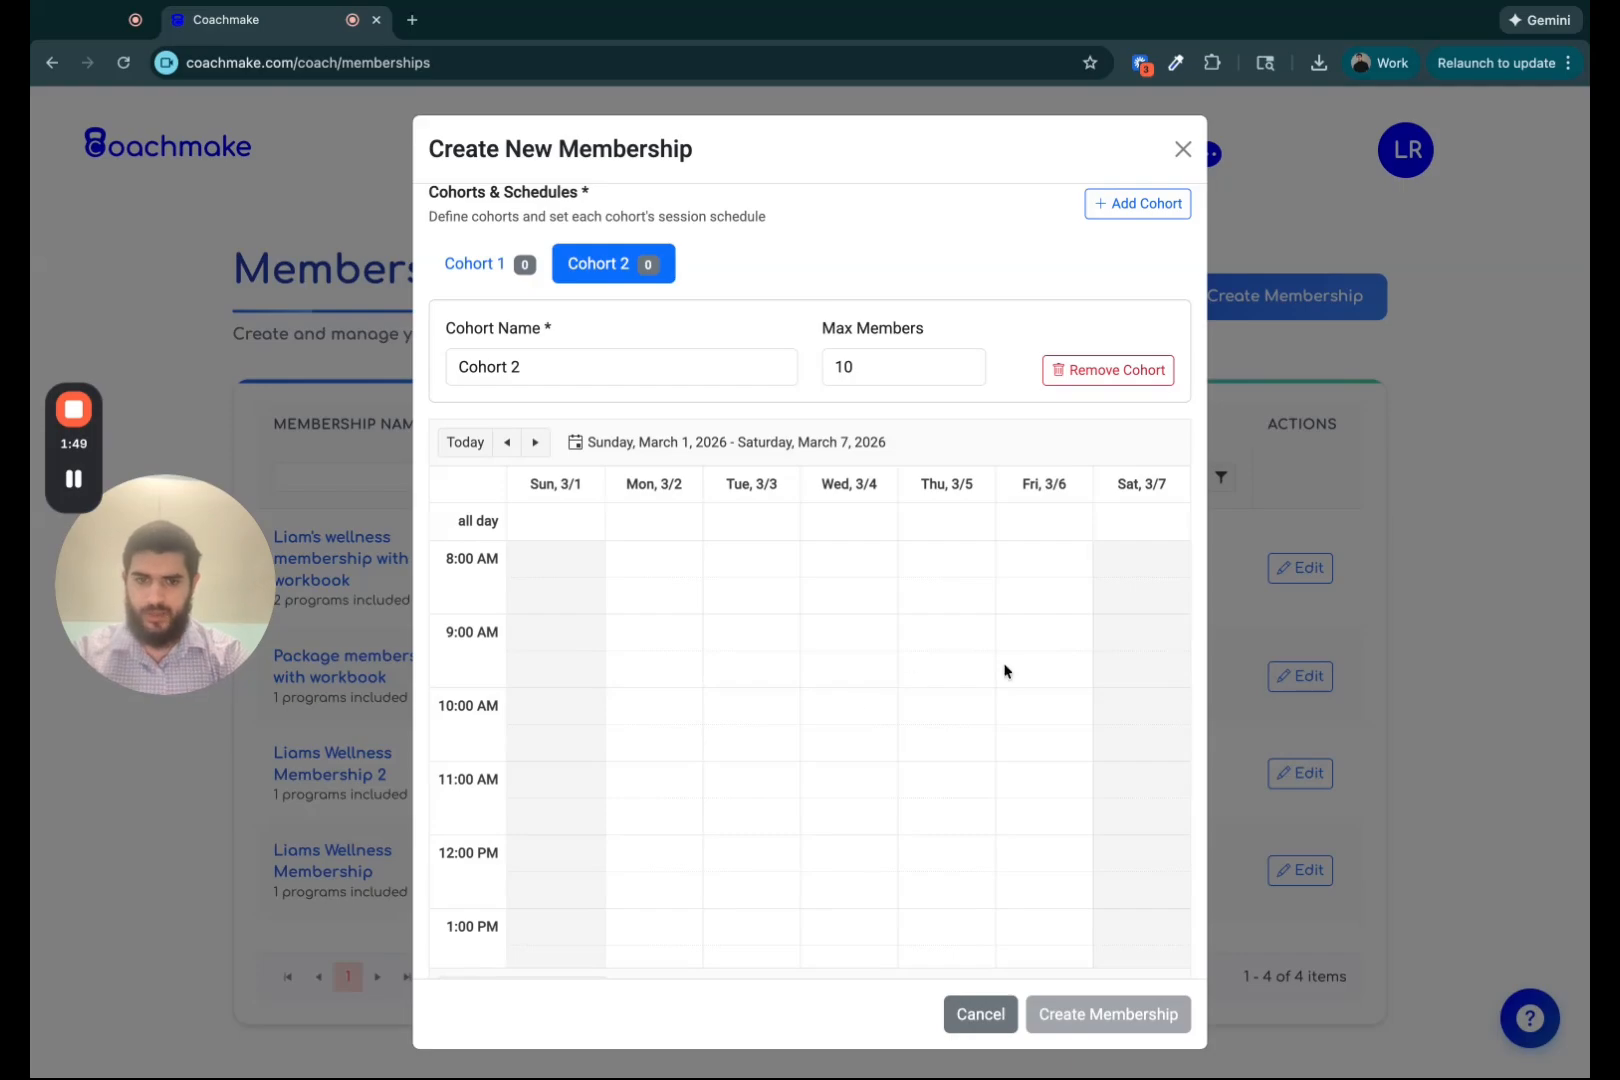
# Schedule a weekly recurring session for Cohort 2 on Thursday from 9:00 to 10:00 AM.
pyautogui.click(953, 657)
pyautogui.click(808, 626)
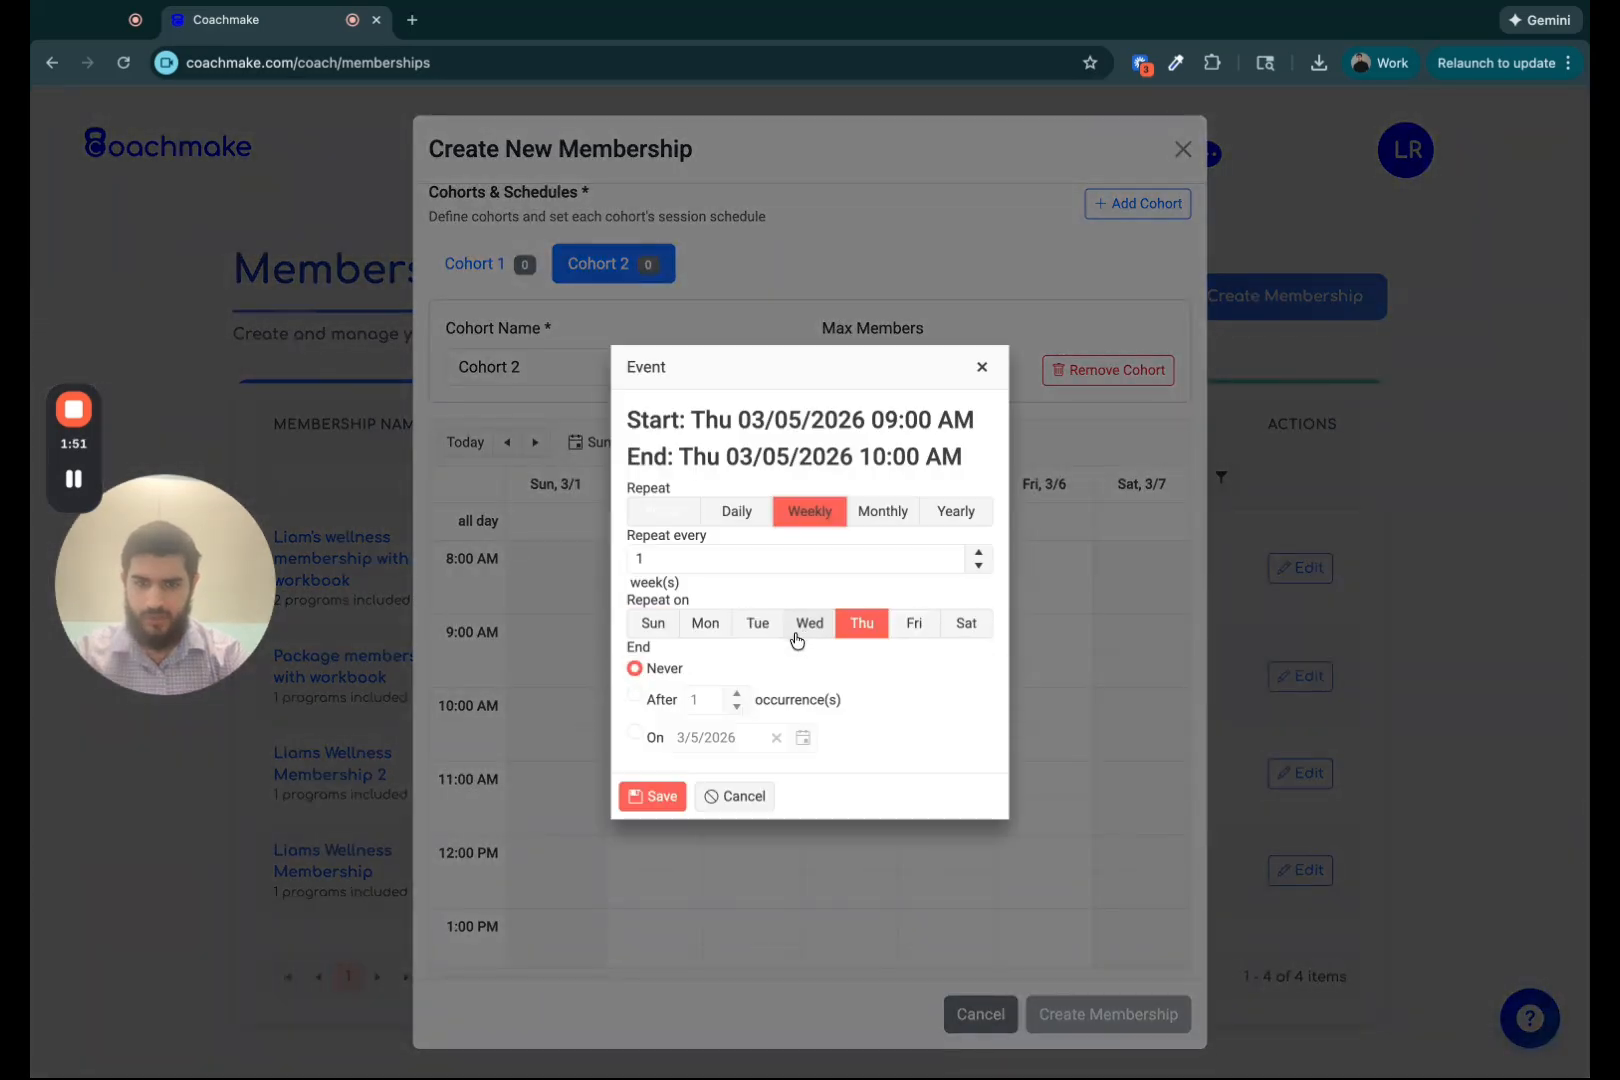
pyautogui.click(648, 796)
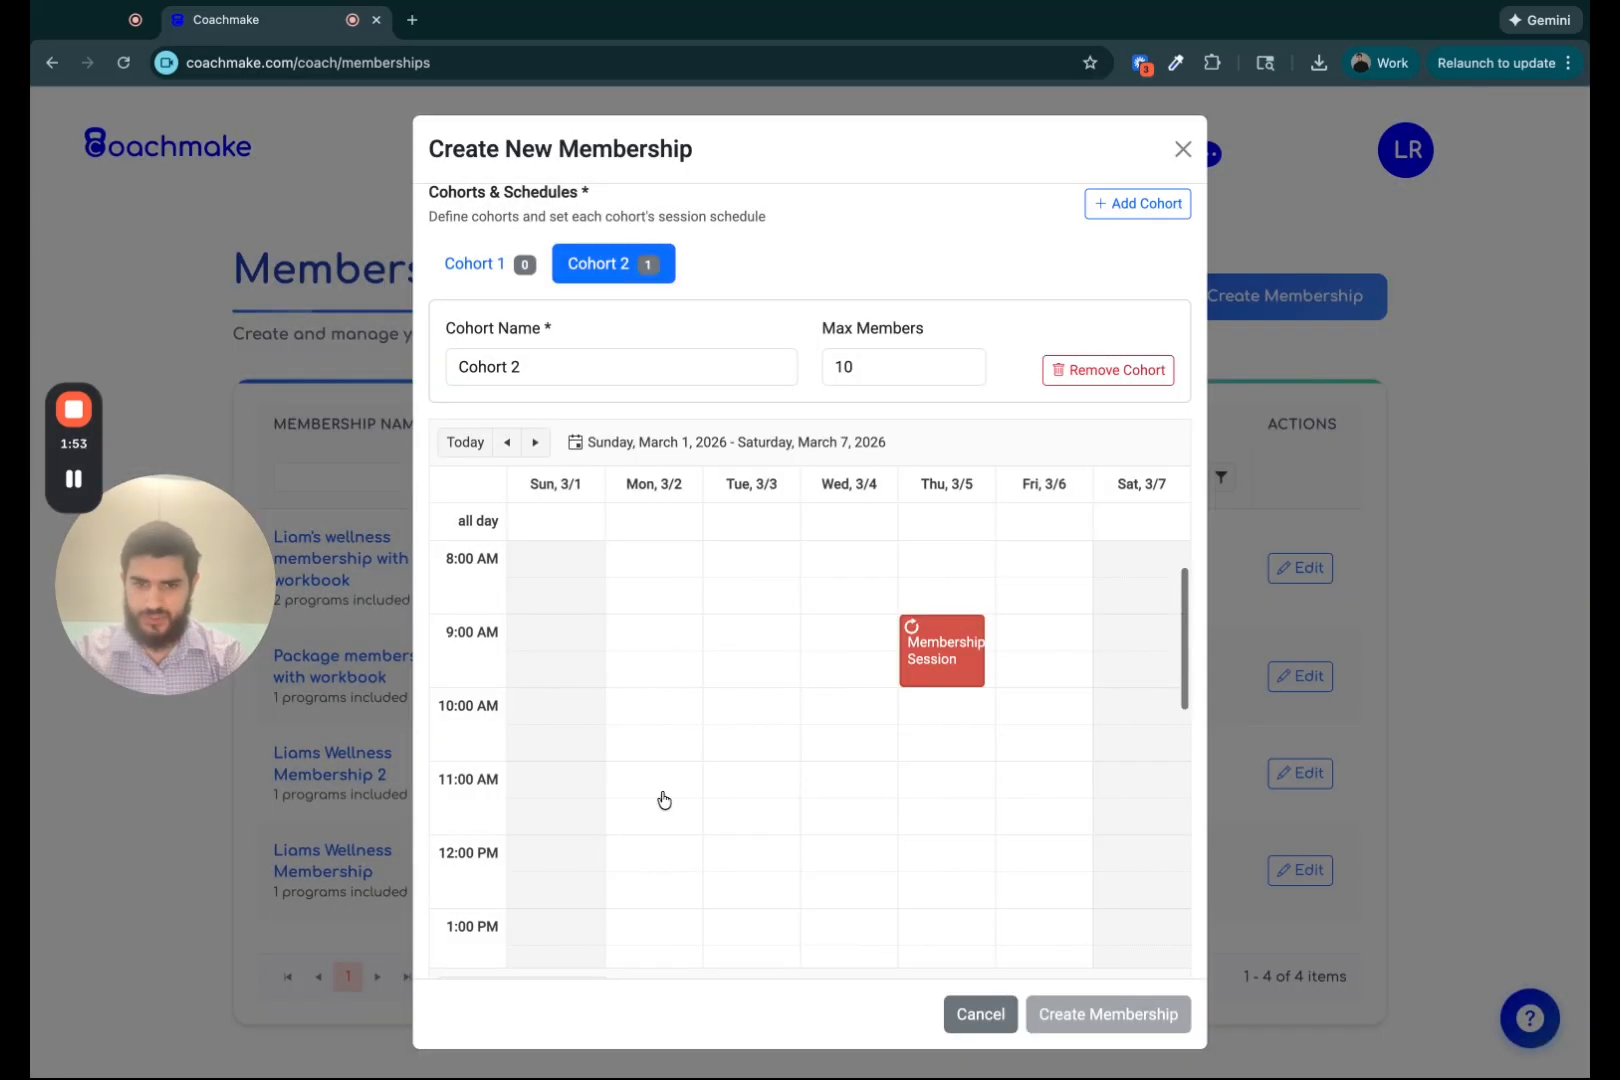
pyautogui.moveTo(916, 659)
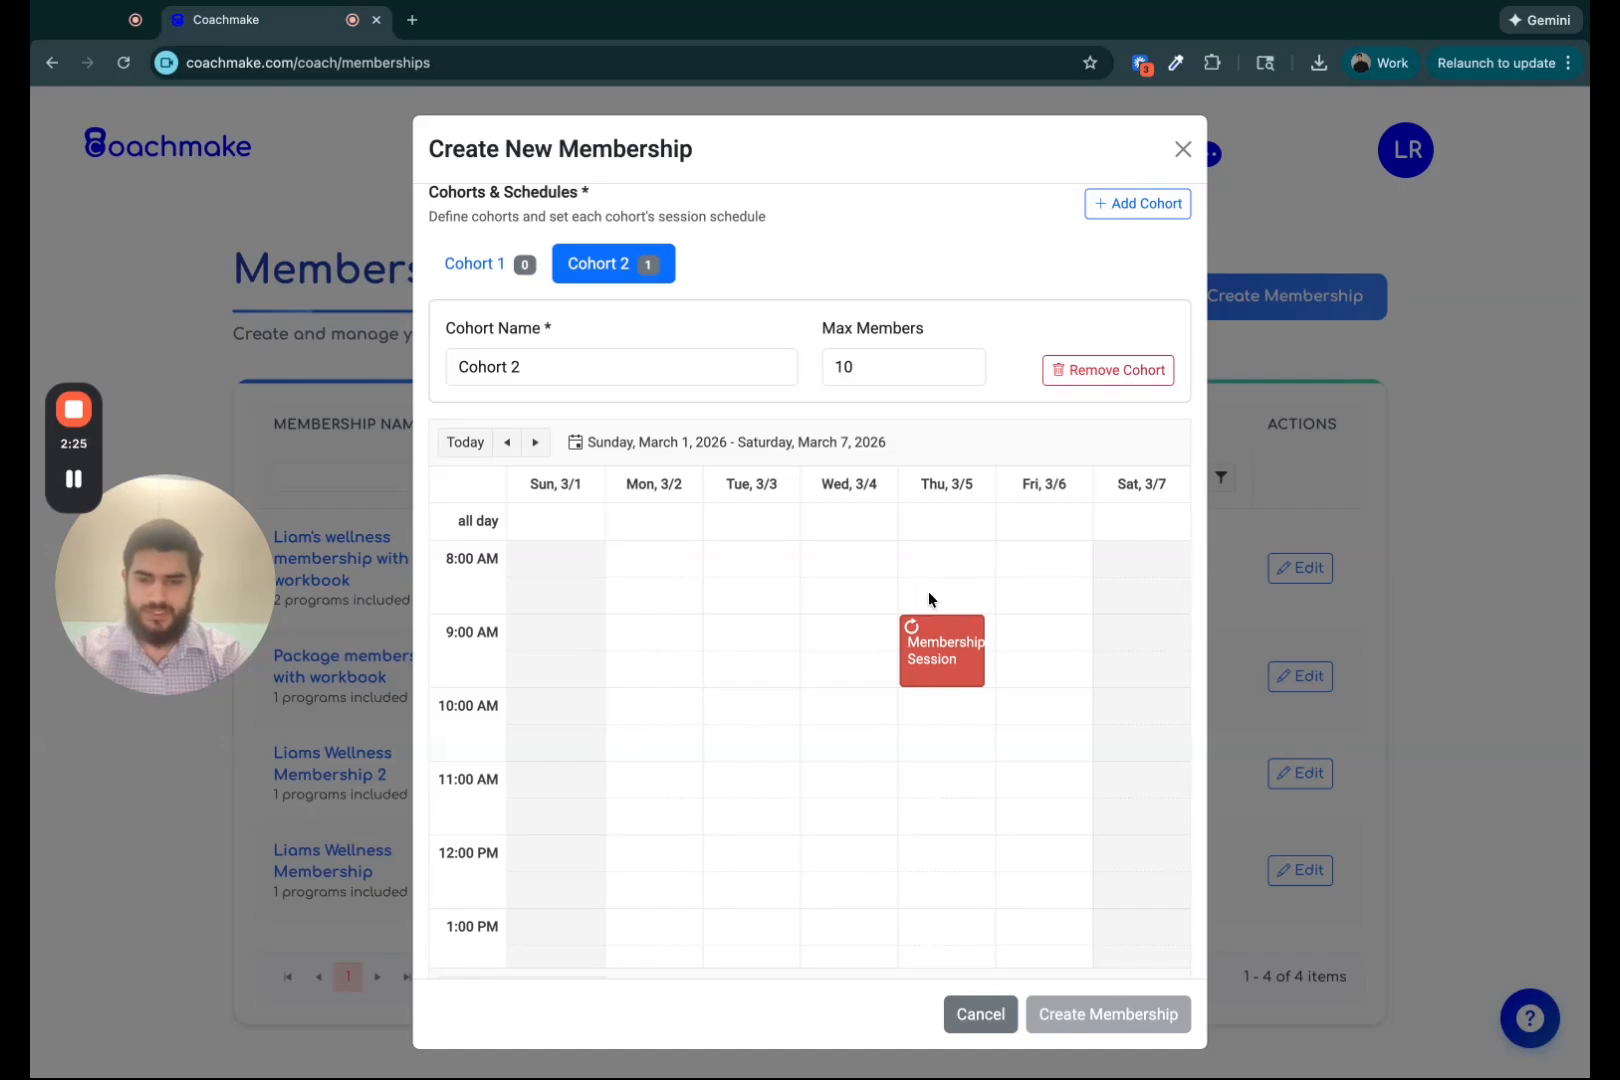
# Review the cohort schedule, pricing discounts and calculated prices in the form.
pyautogui.scroll(-1, 945, 302)
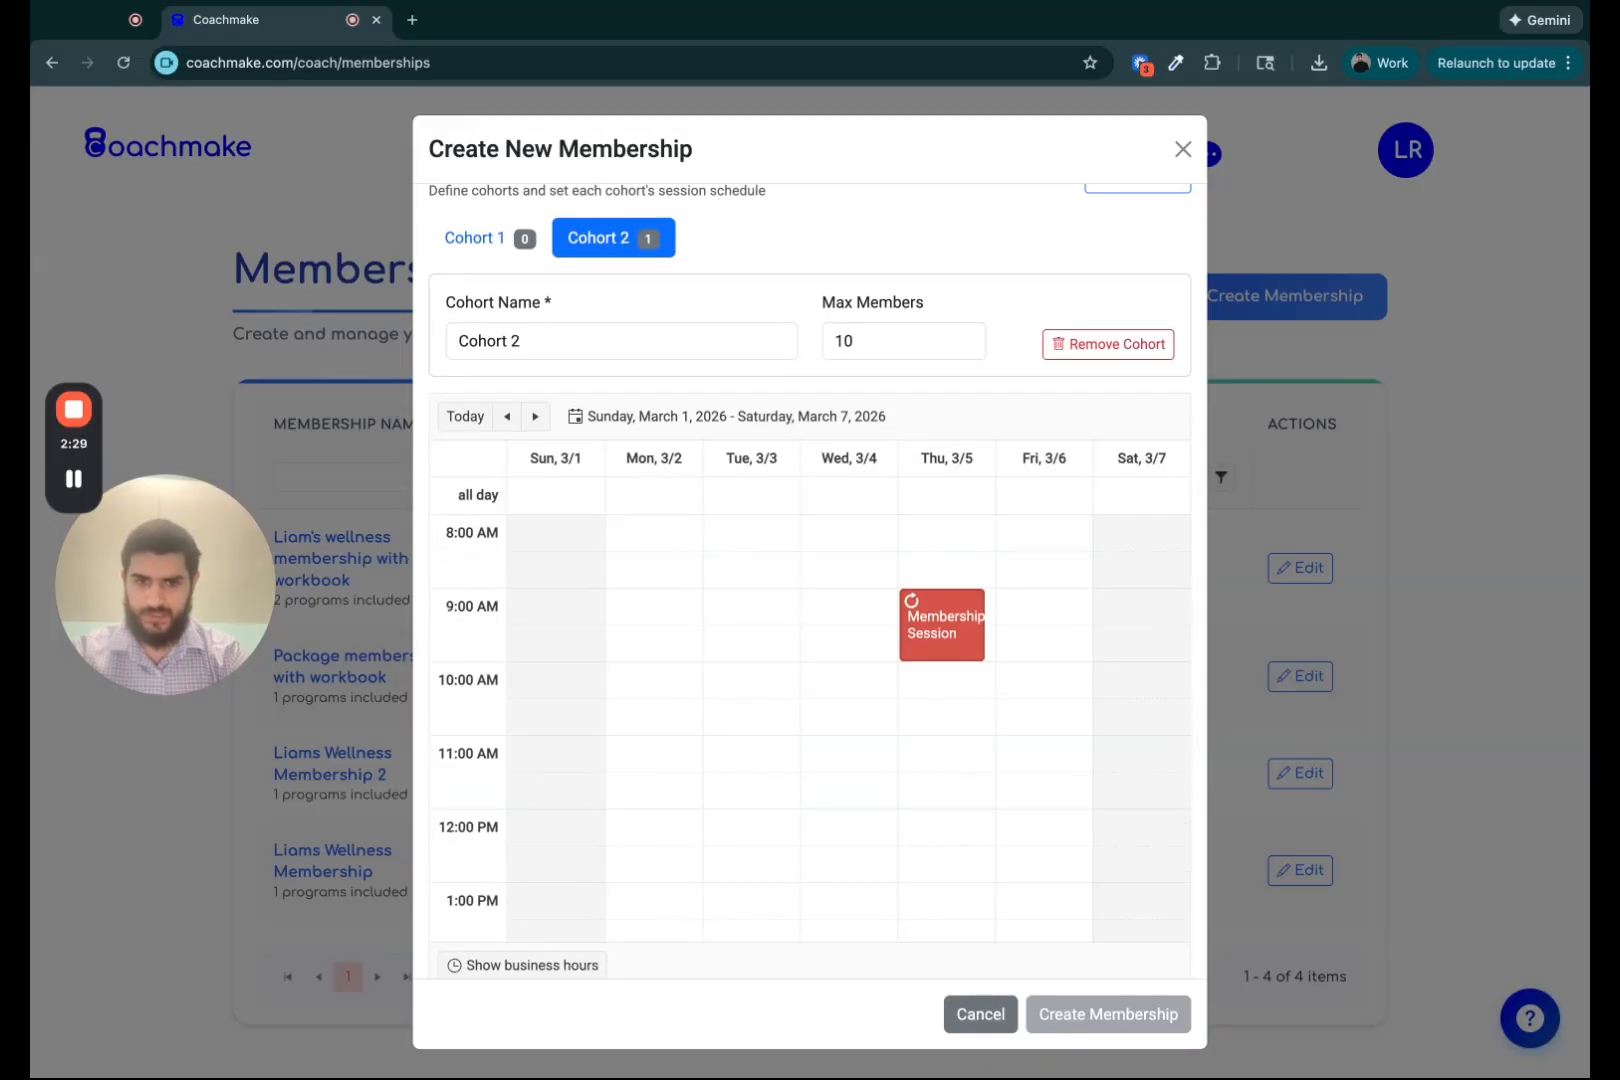
pyautogui.scroll(-2, 973, 220)
pyautogui.scroll(-1, 988, 236)
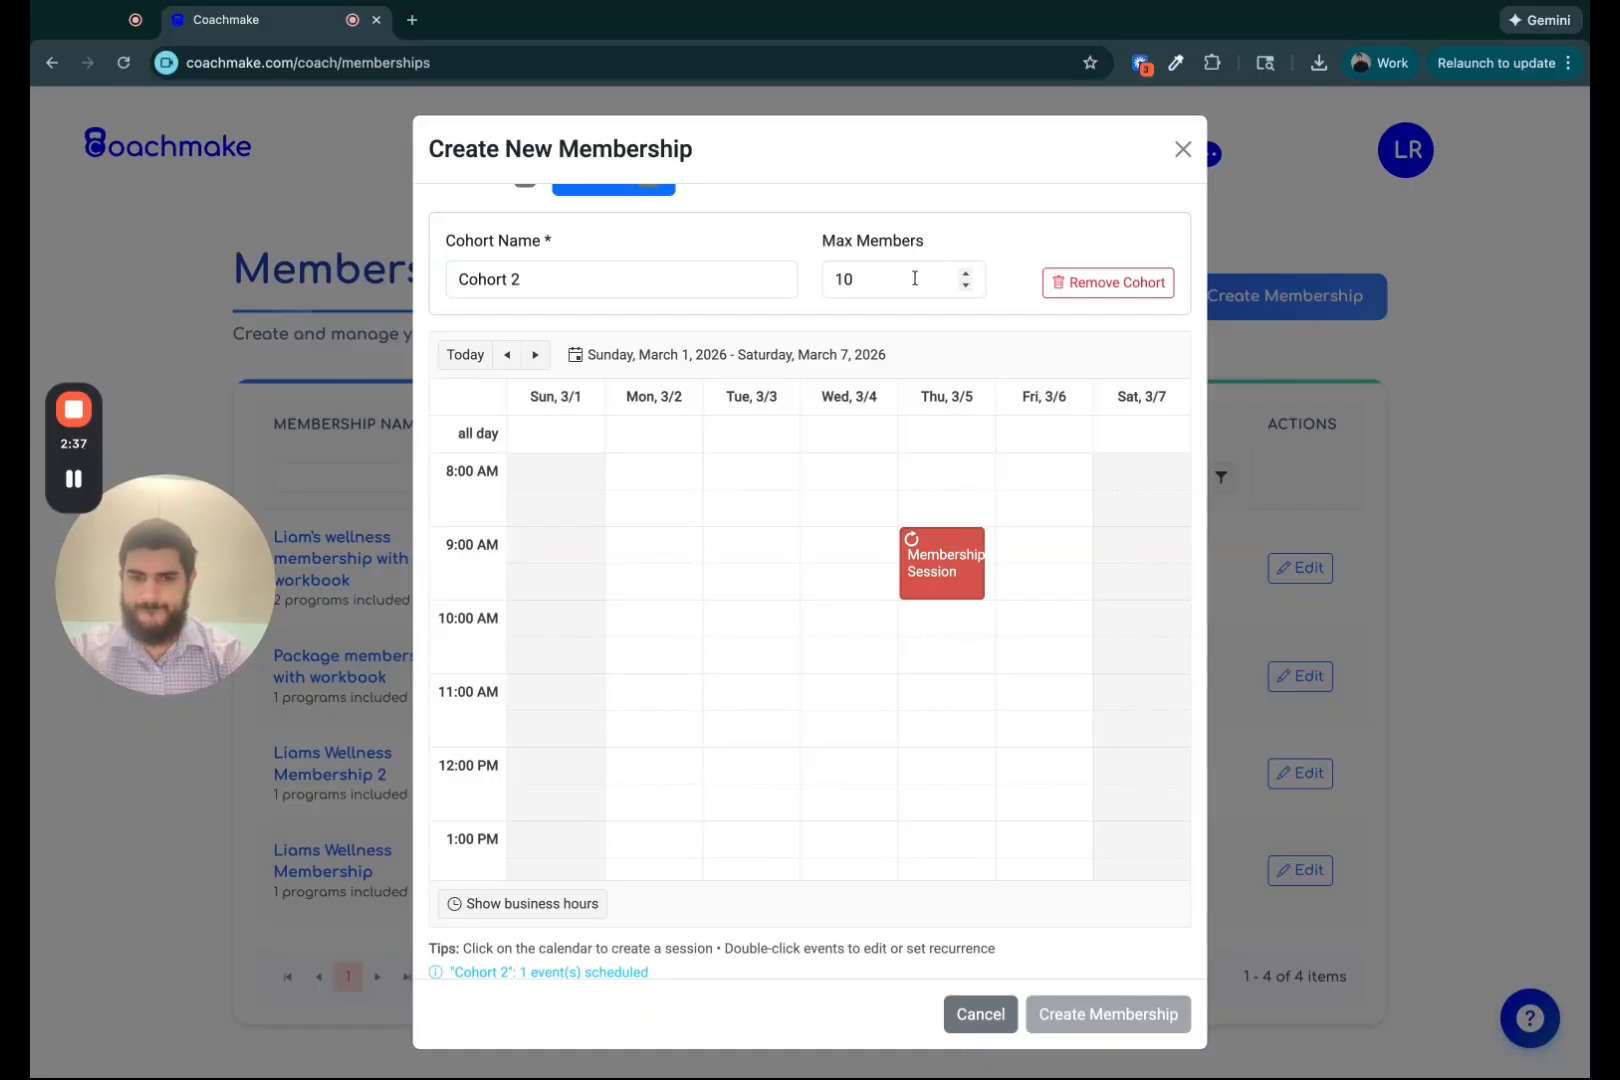
pyautogui.scroll(3, 892, 222)
pyautogui.scroll(1, 892, 222)
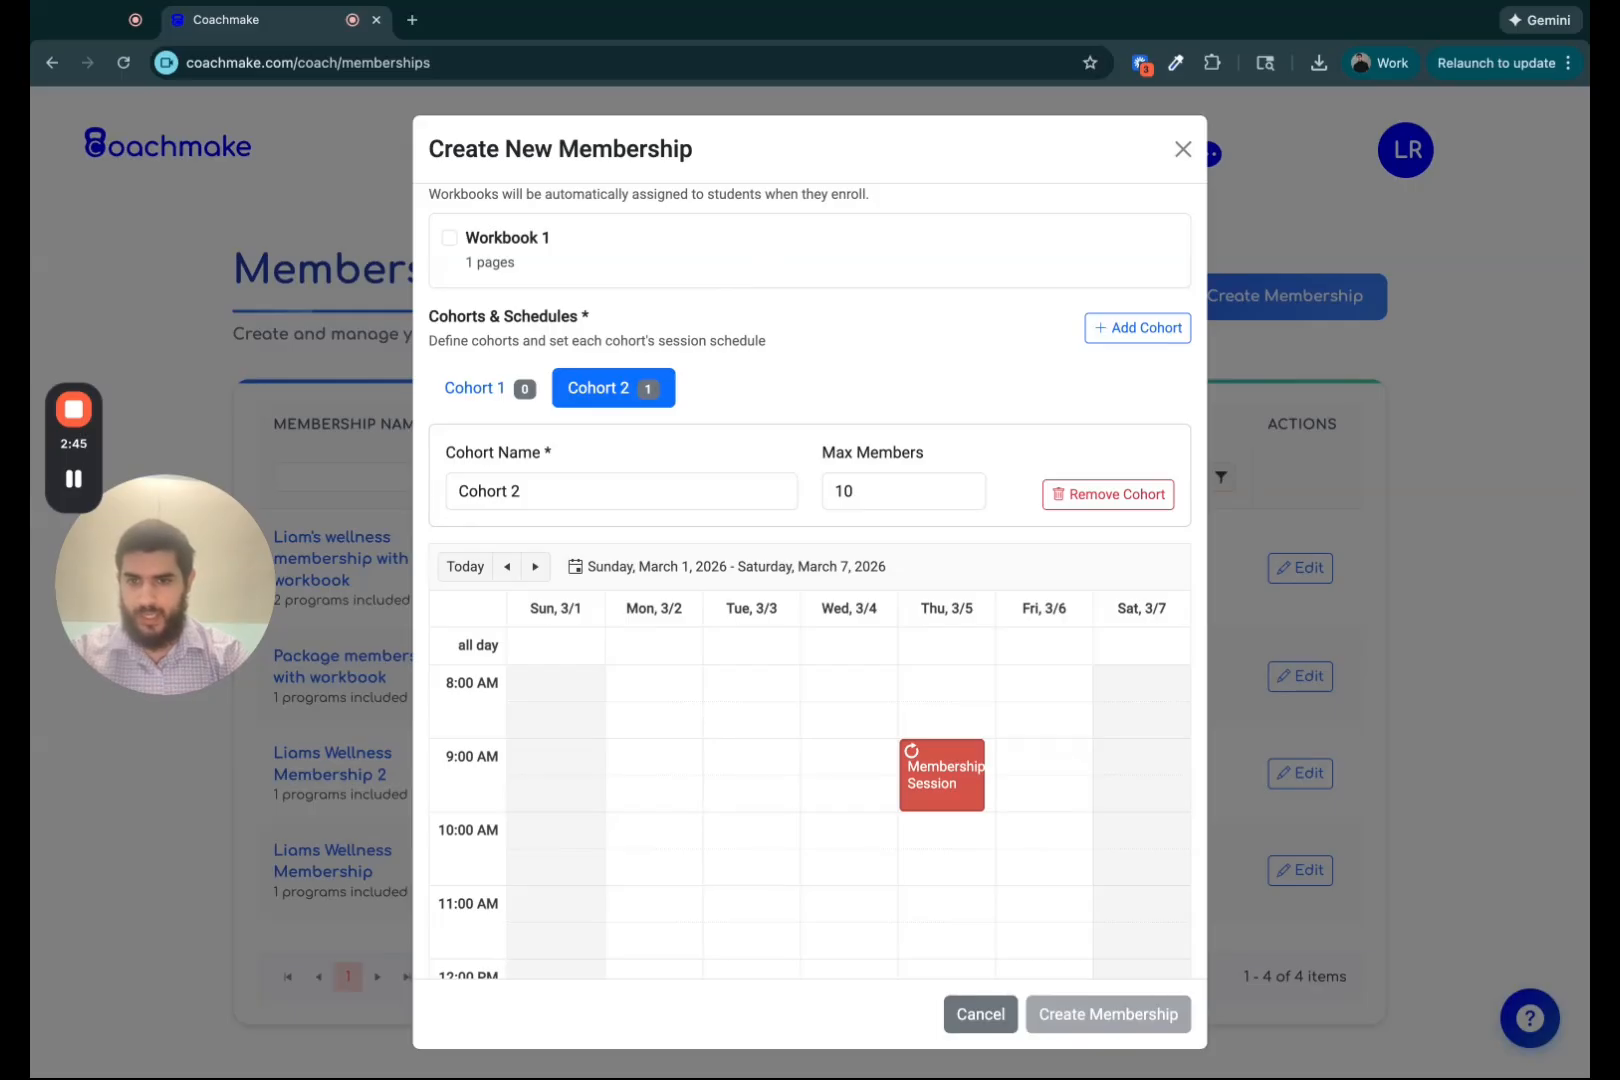
pyautogui.scroll(-2, 864, 377)
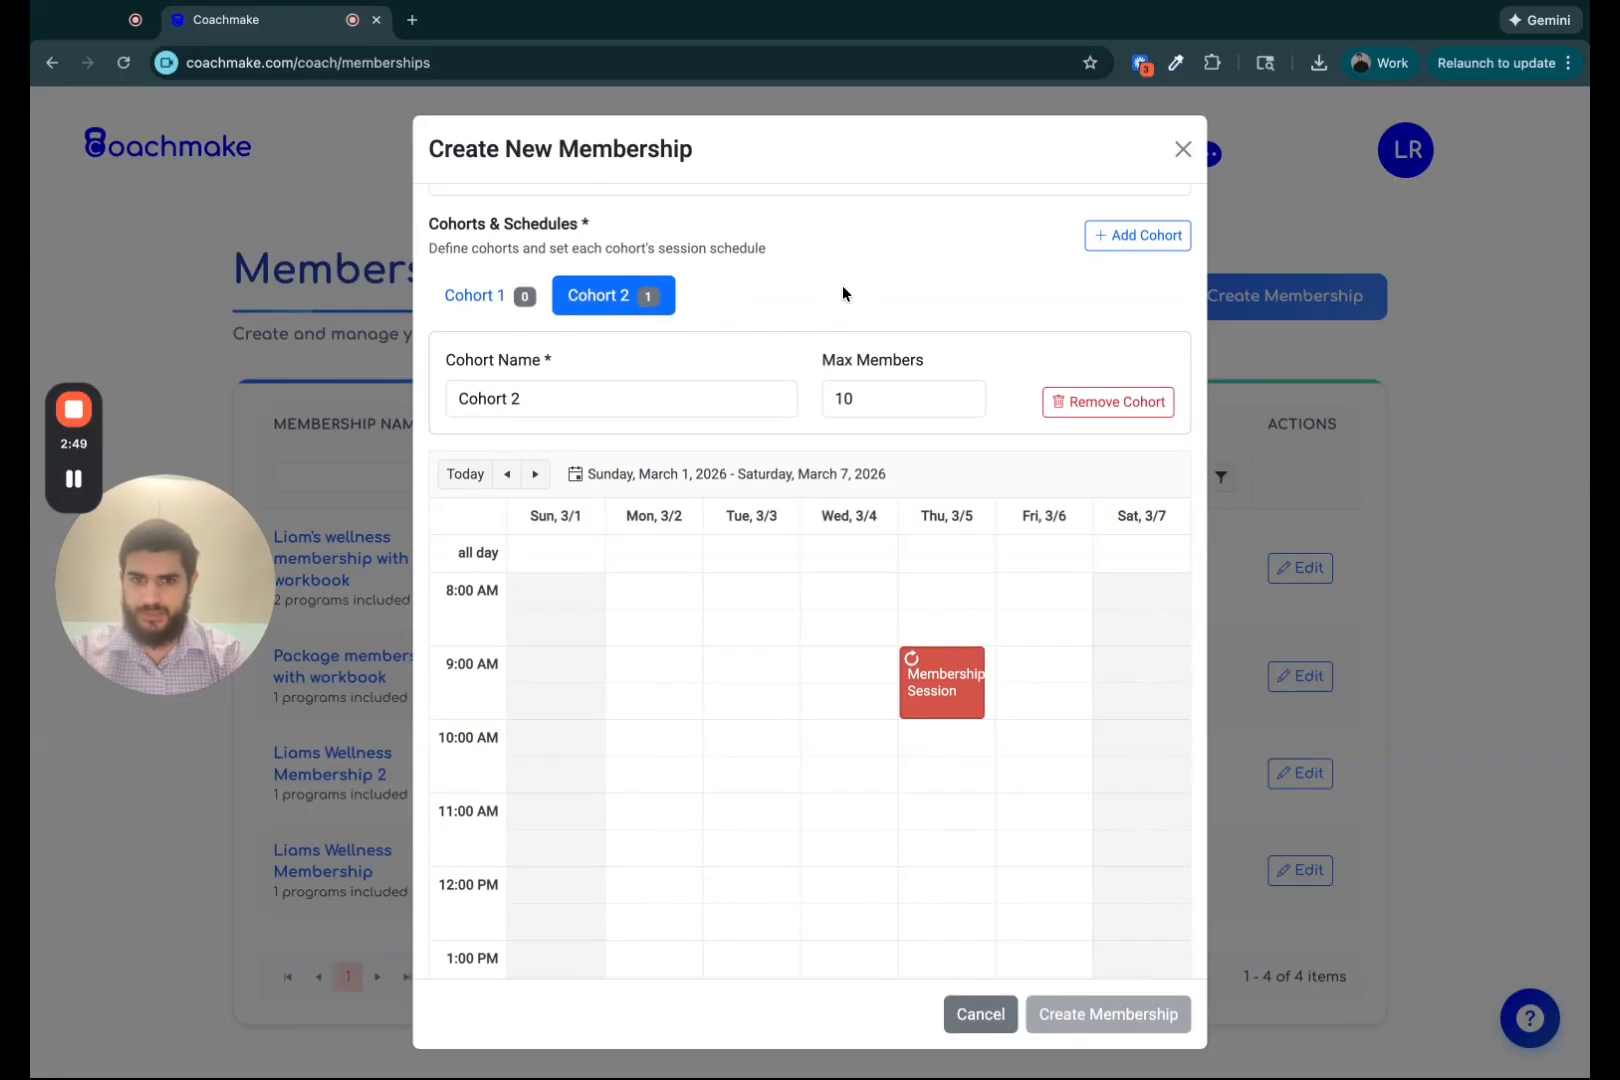
pyautogui.scroll(-10, 842, 290)
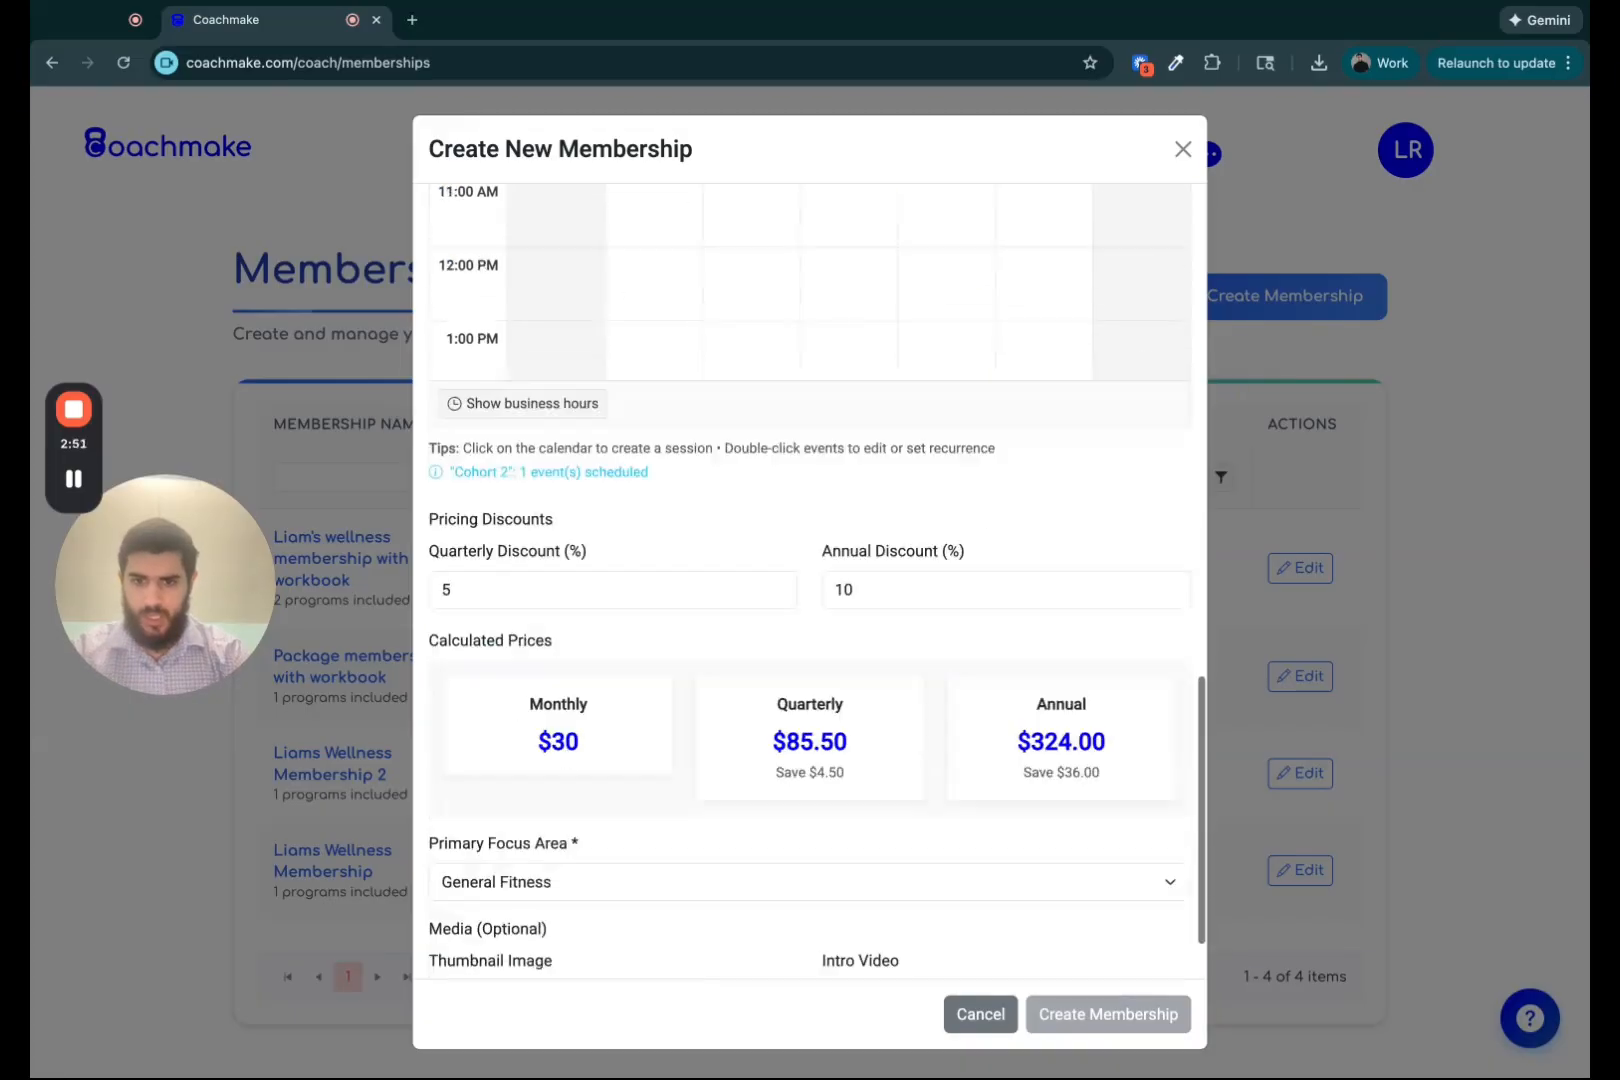
pyautogui.scroll(15, 956, 366)
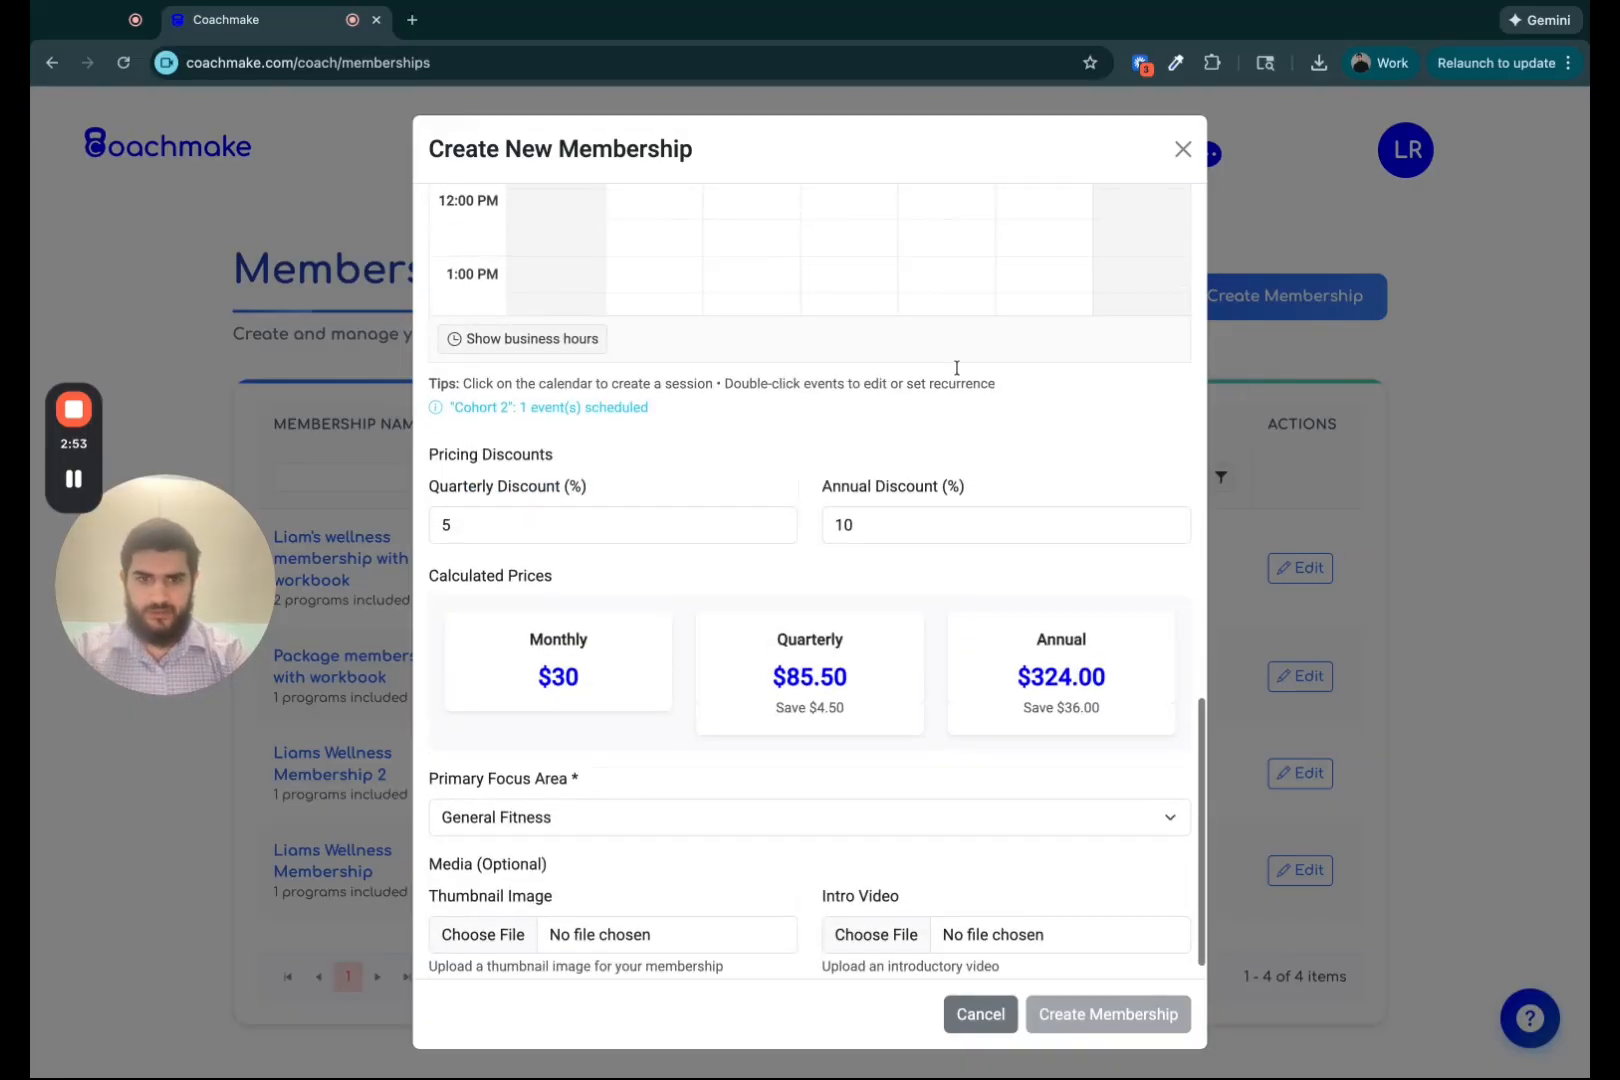
pyautogui.scroll(-5, 788, 548)
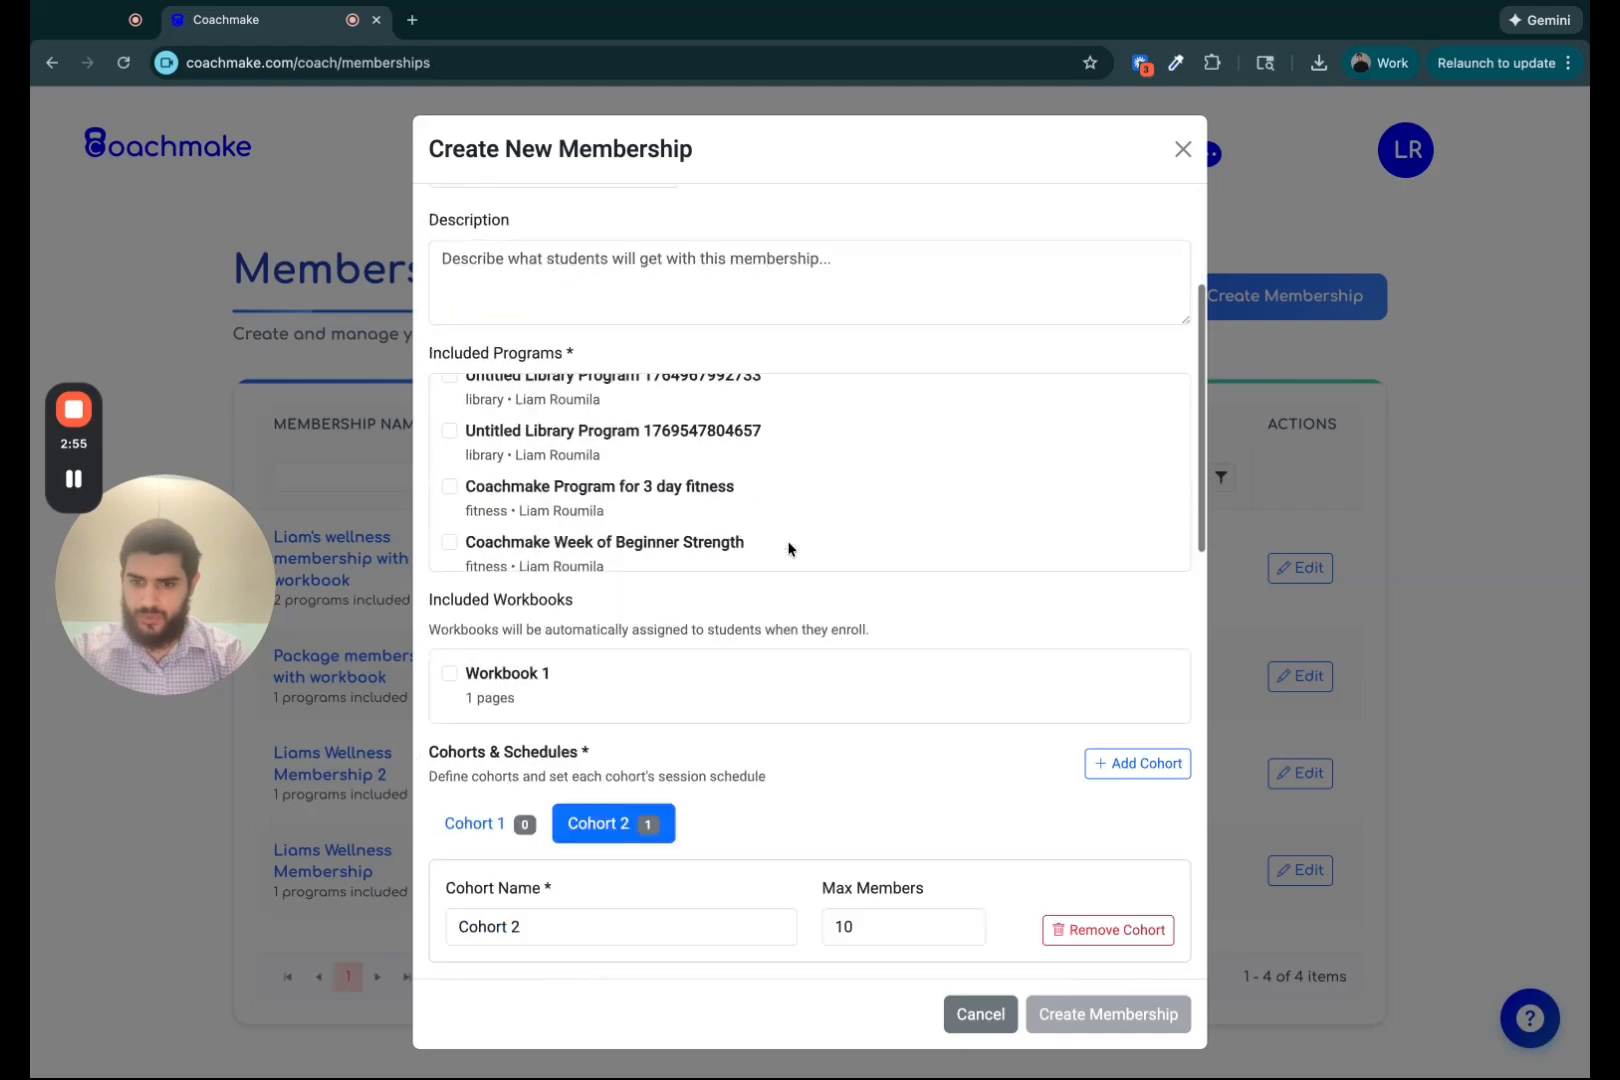
# Include Workbook 1 in the membership, then close the form without creating it.
pyautogui.click(450, 561)
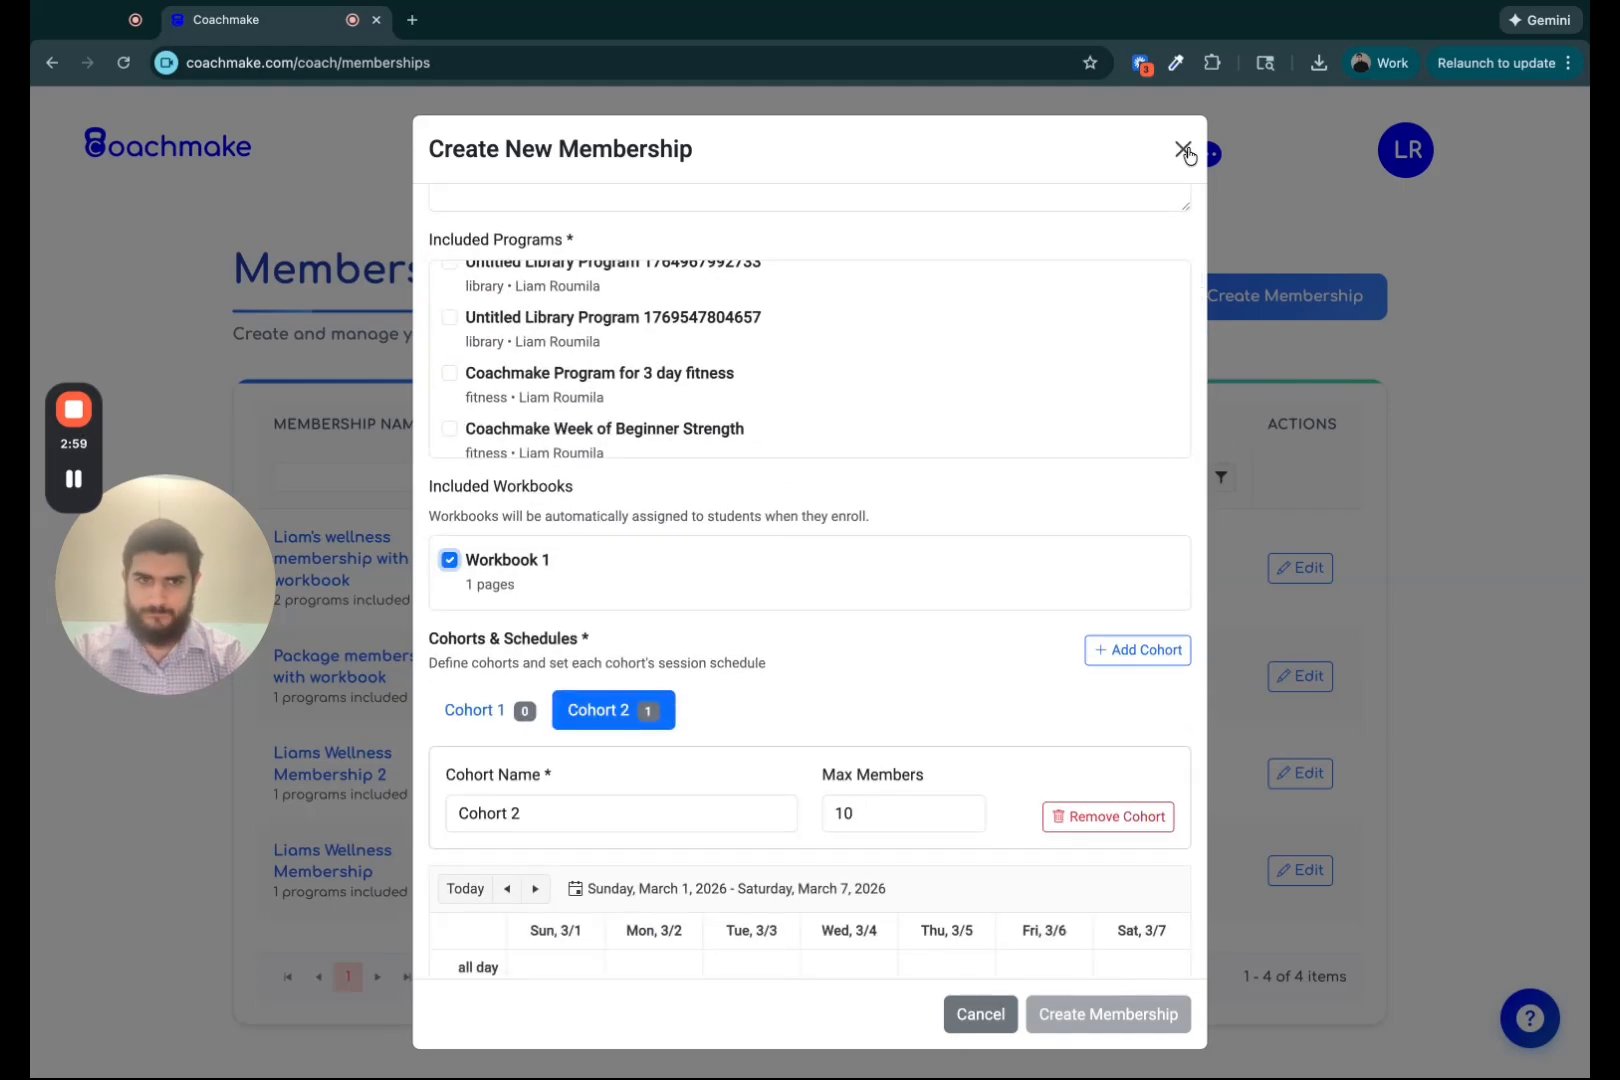
pyautogui.click(1183, 150)
# Return to the coach dashboard and open the Workbooks page.
pyautogui.click(143, 166)
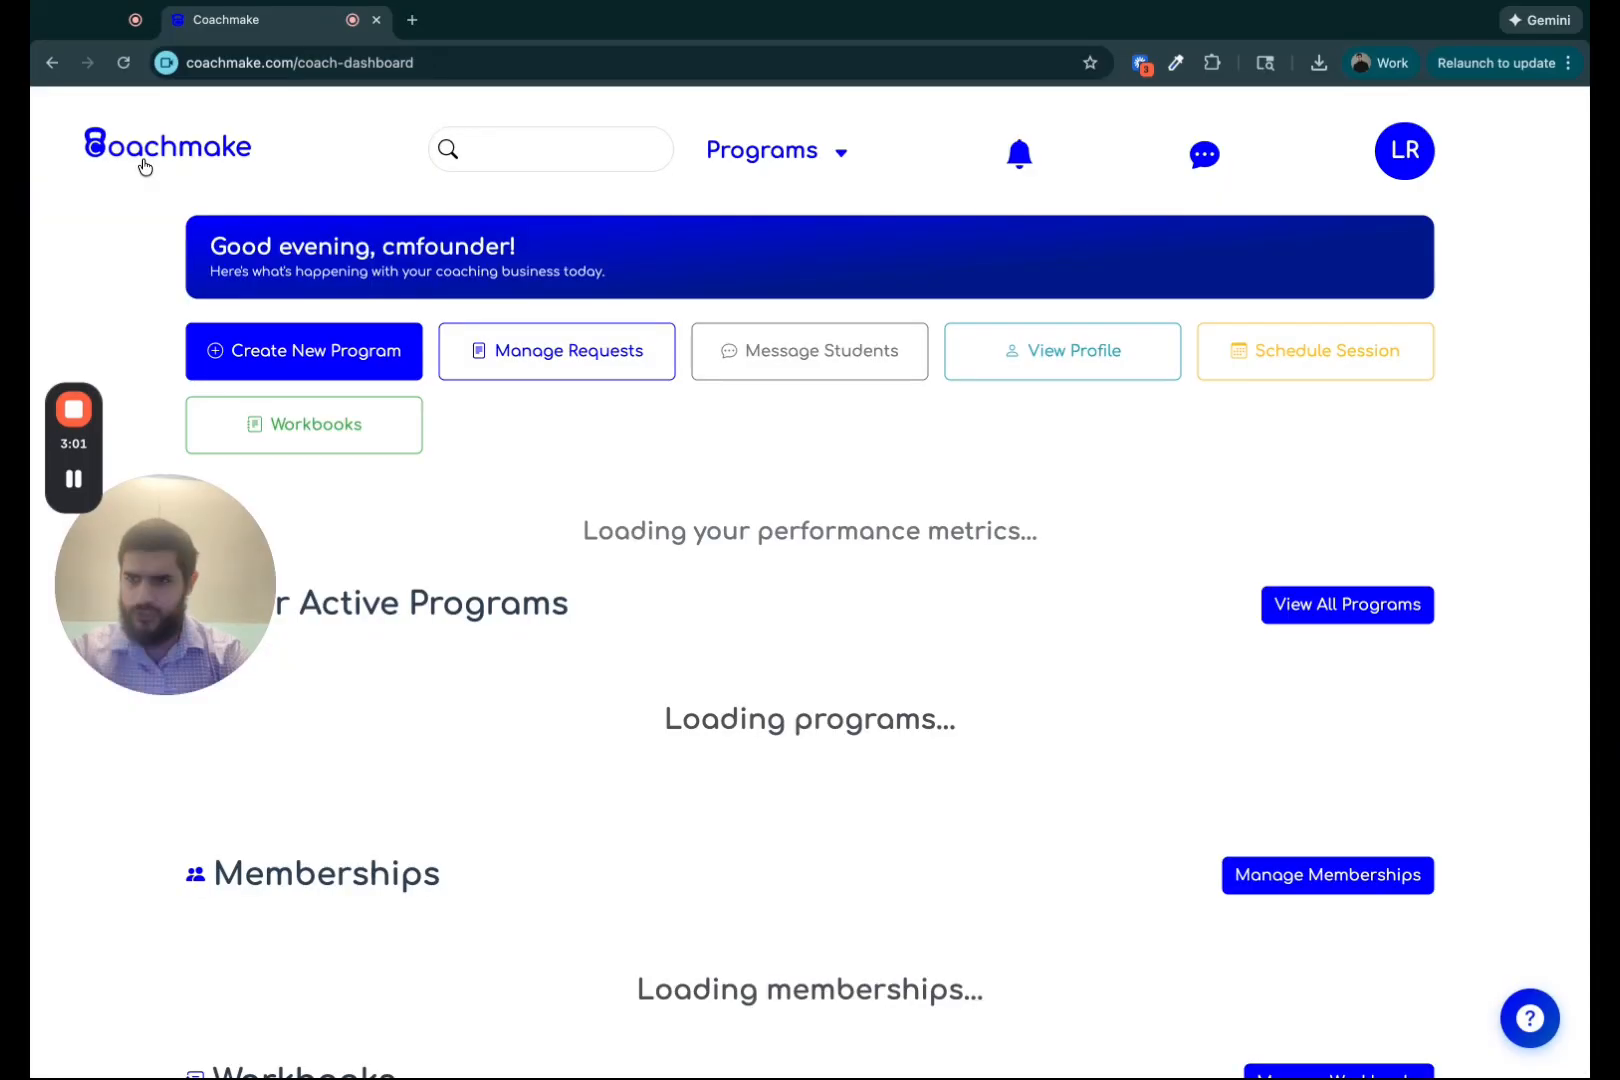
pyautogui.click(316, 428)
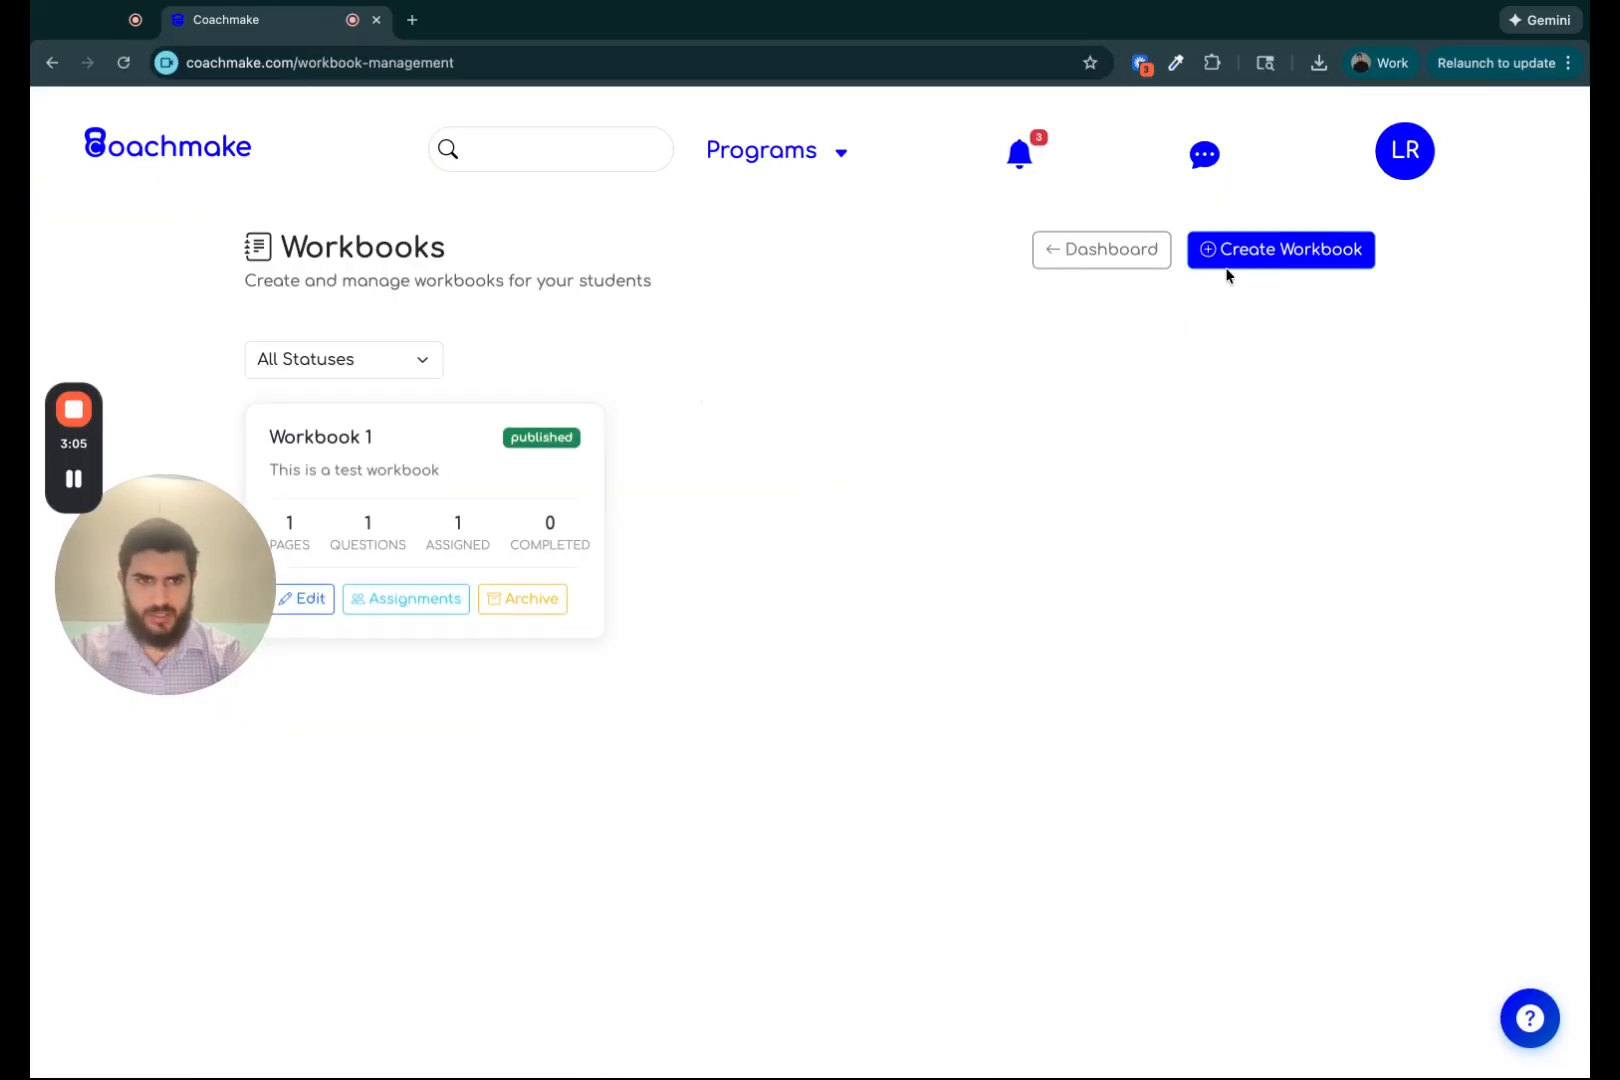
# Start a new workbook and make Question 1's answer a Long Text (Paragraph) input labelled "Life goal #1".
pyautogui.click(1318, 245)
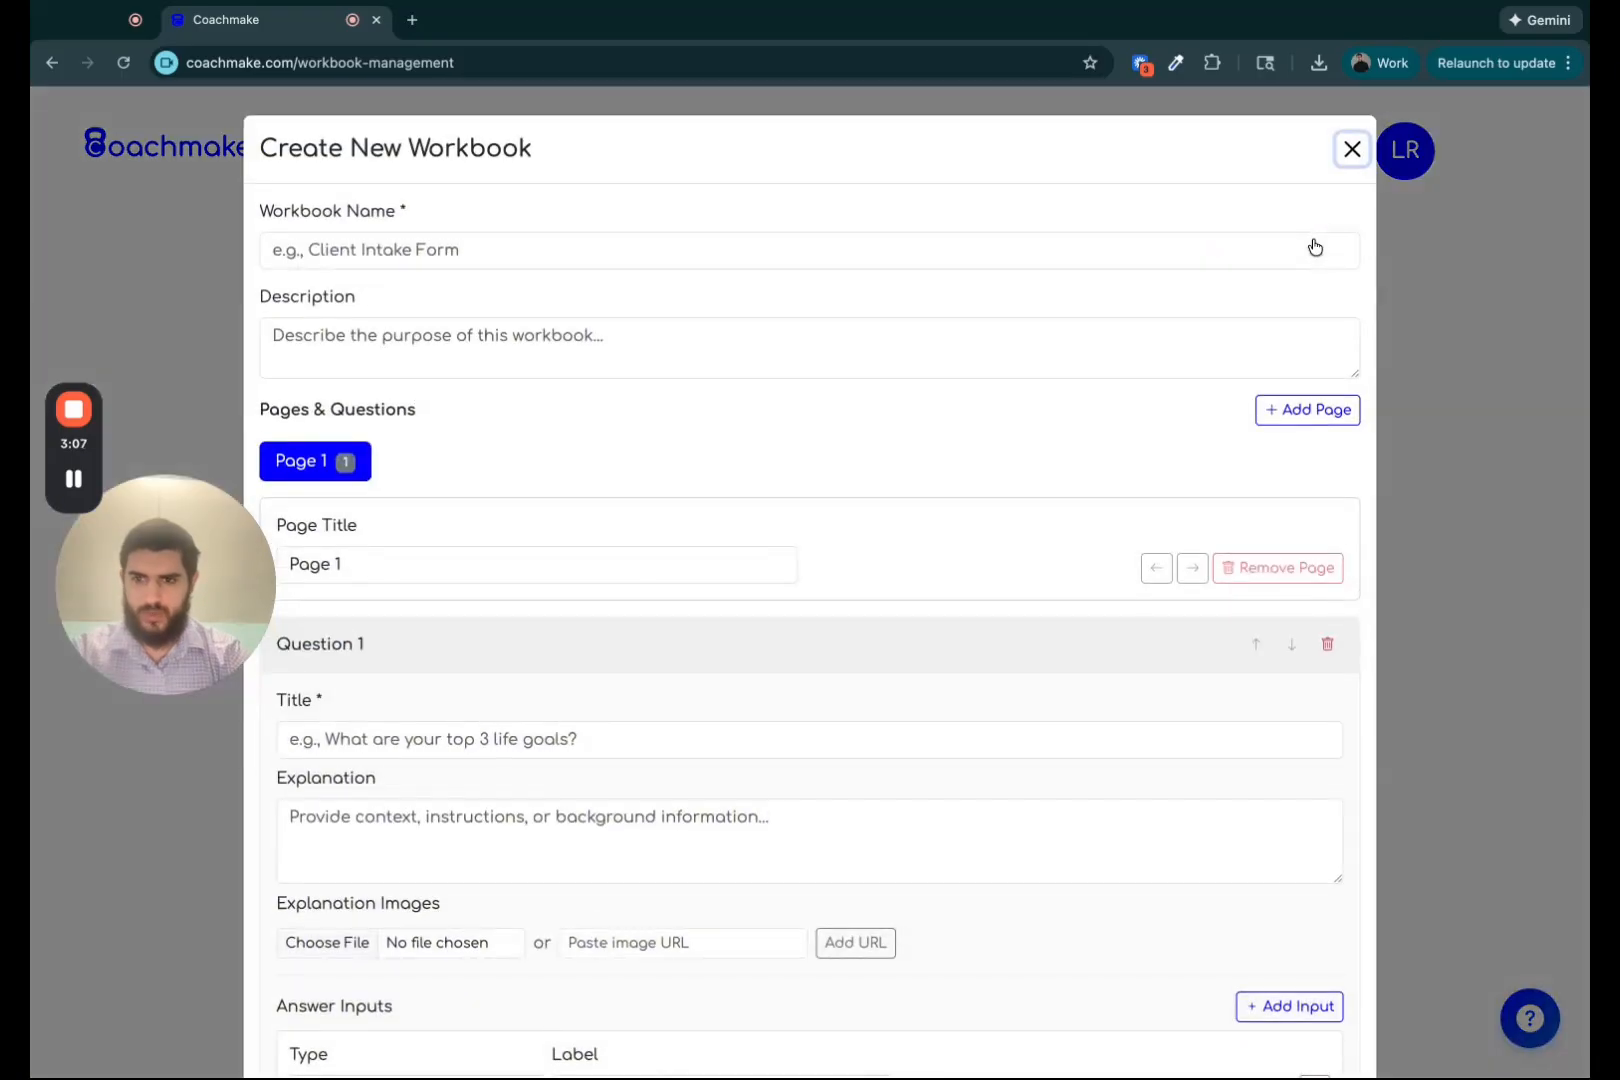
pyautogui.click(1354, 156)
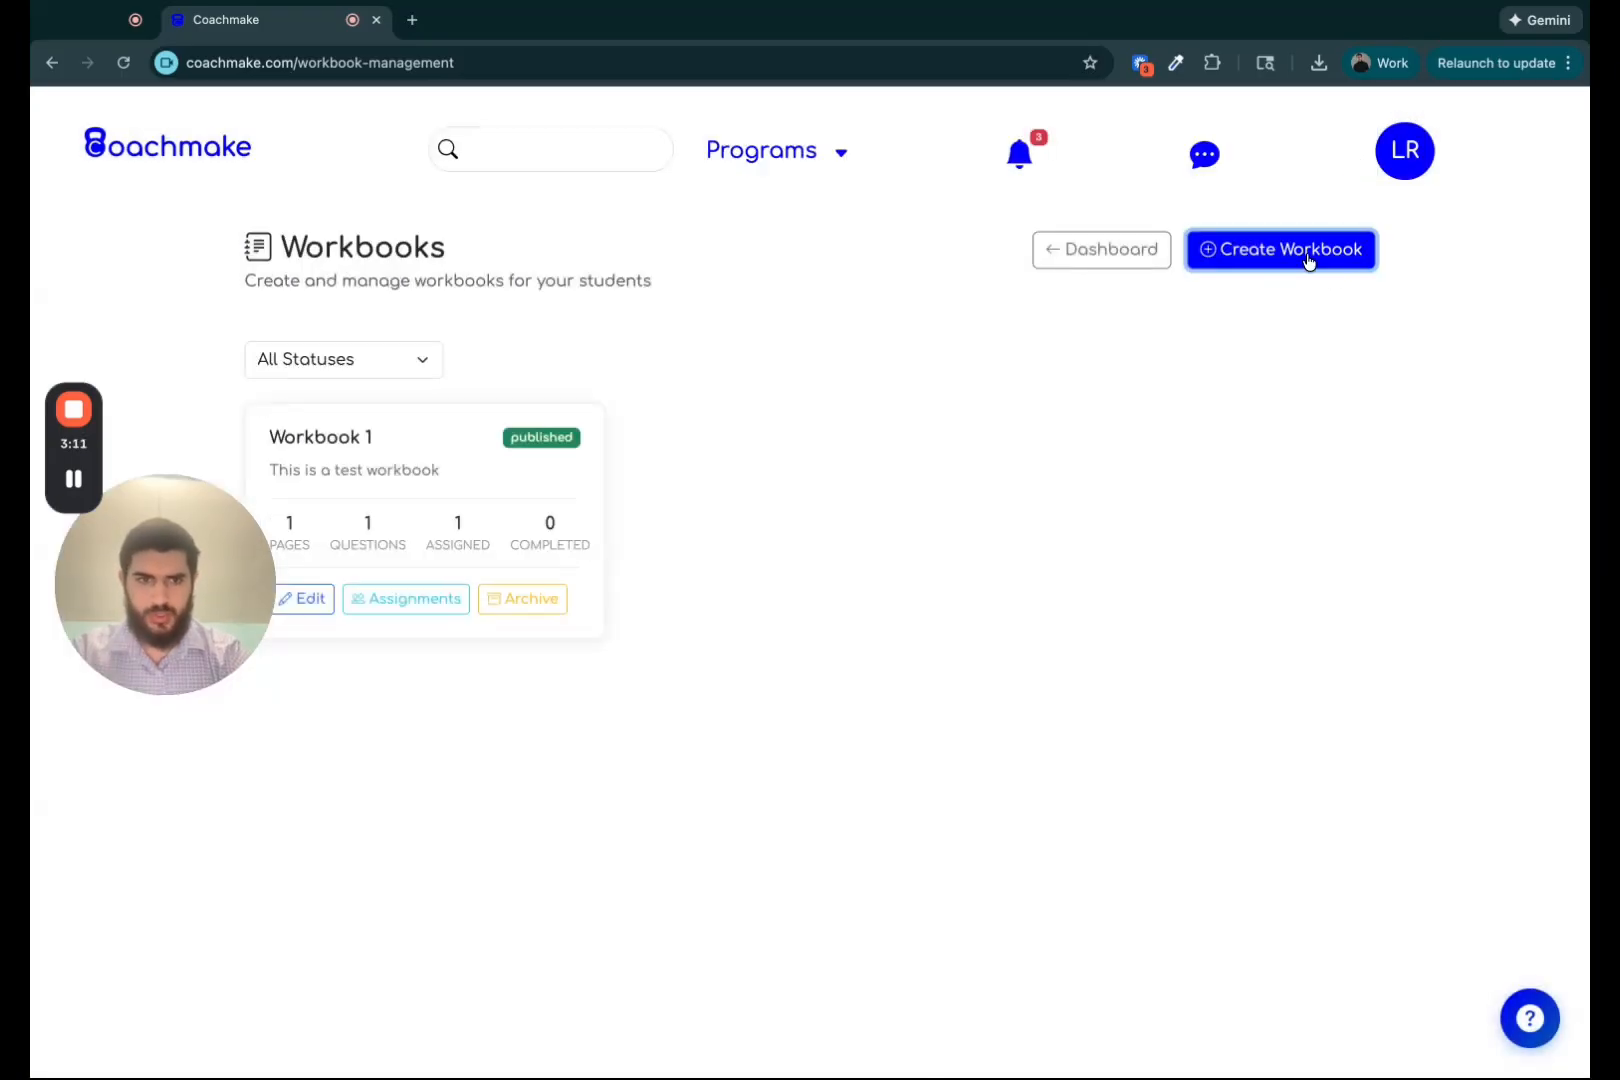
pyautogui.click(1308, 262)
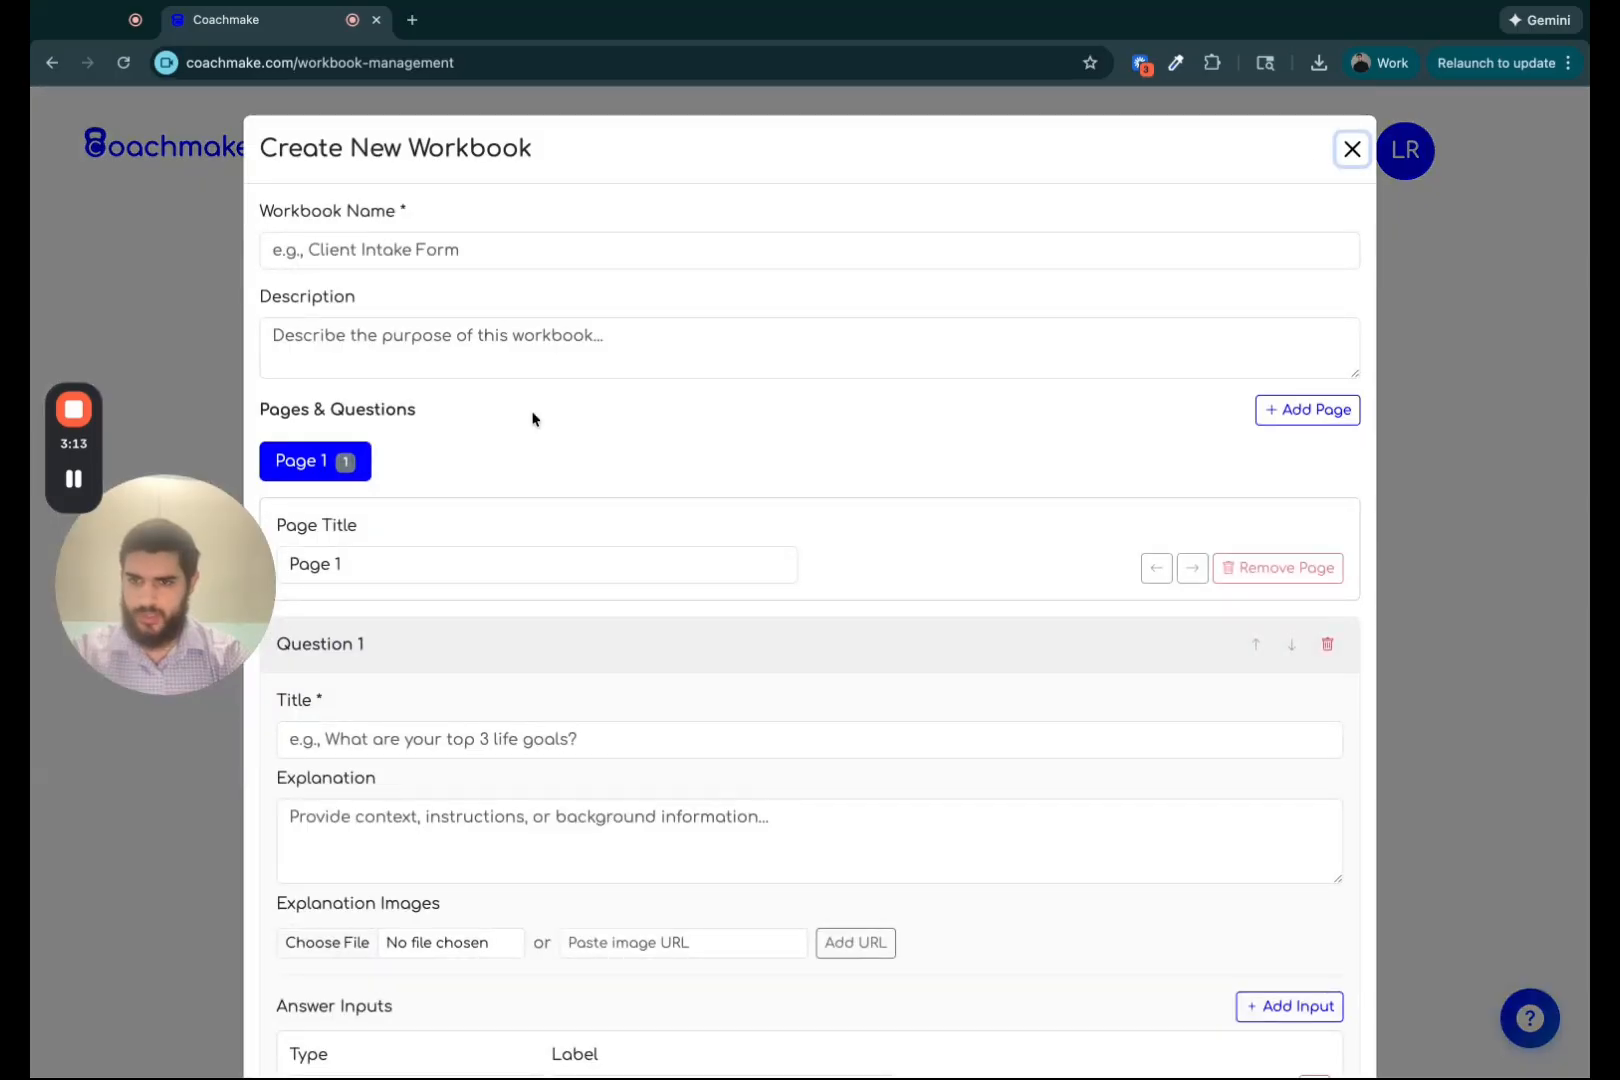
pyautogui.scroll(-3, 533, 418)
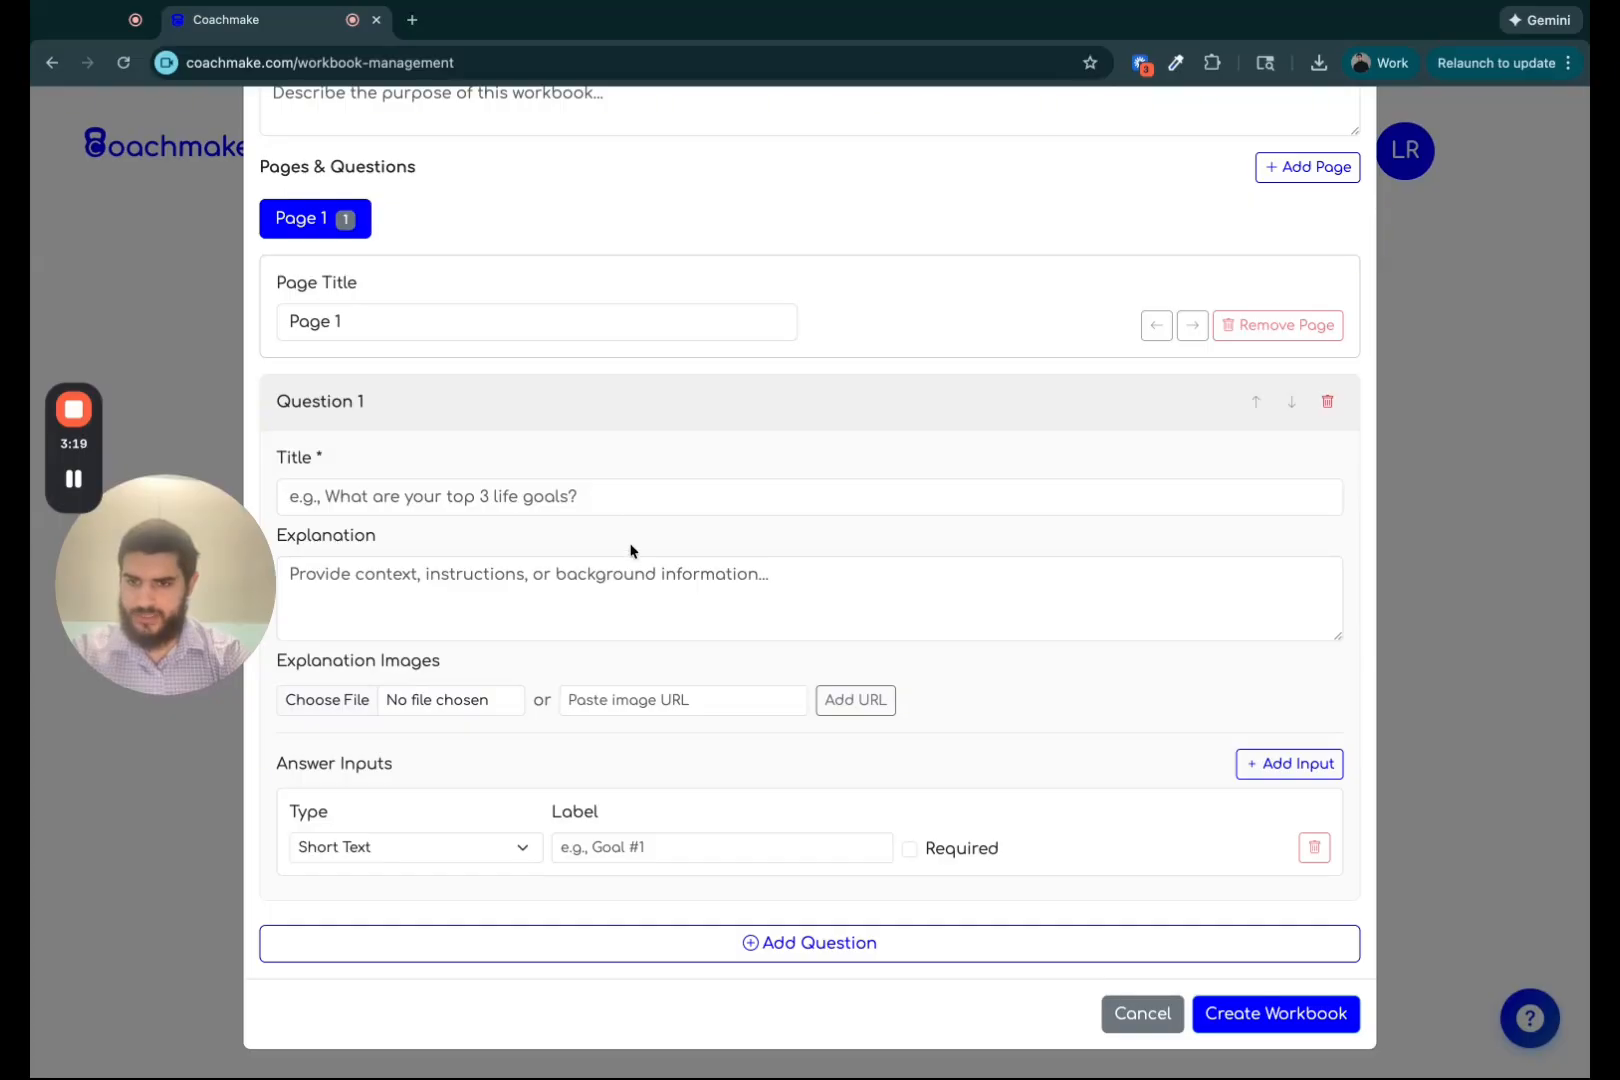
pyautogui.click(364, 503)
pyautogui.click(510, 540)
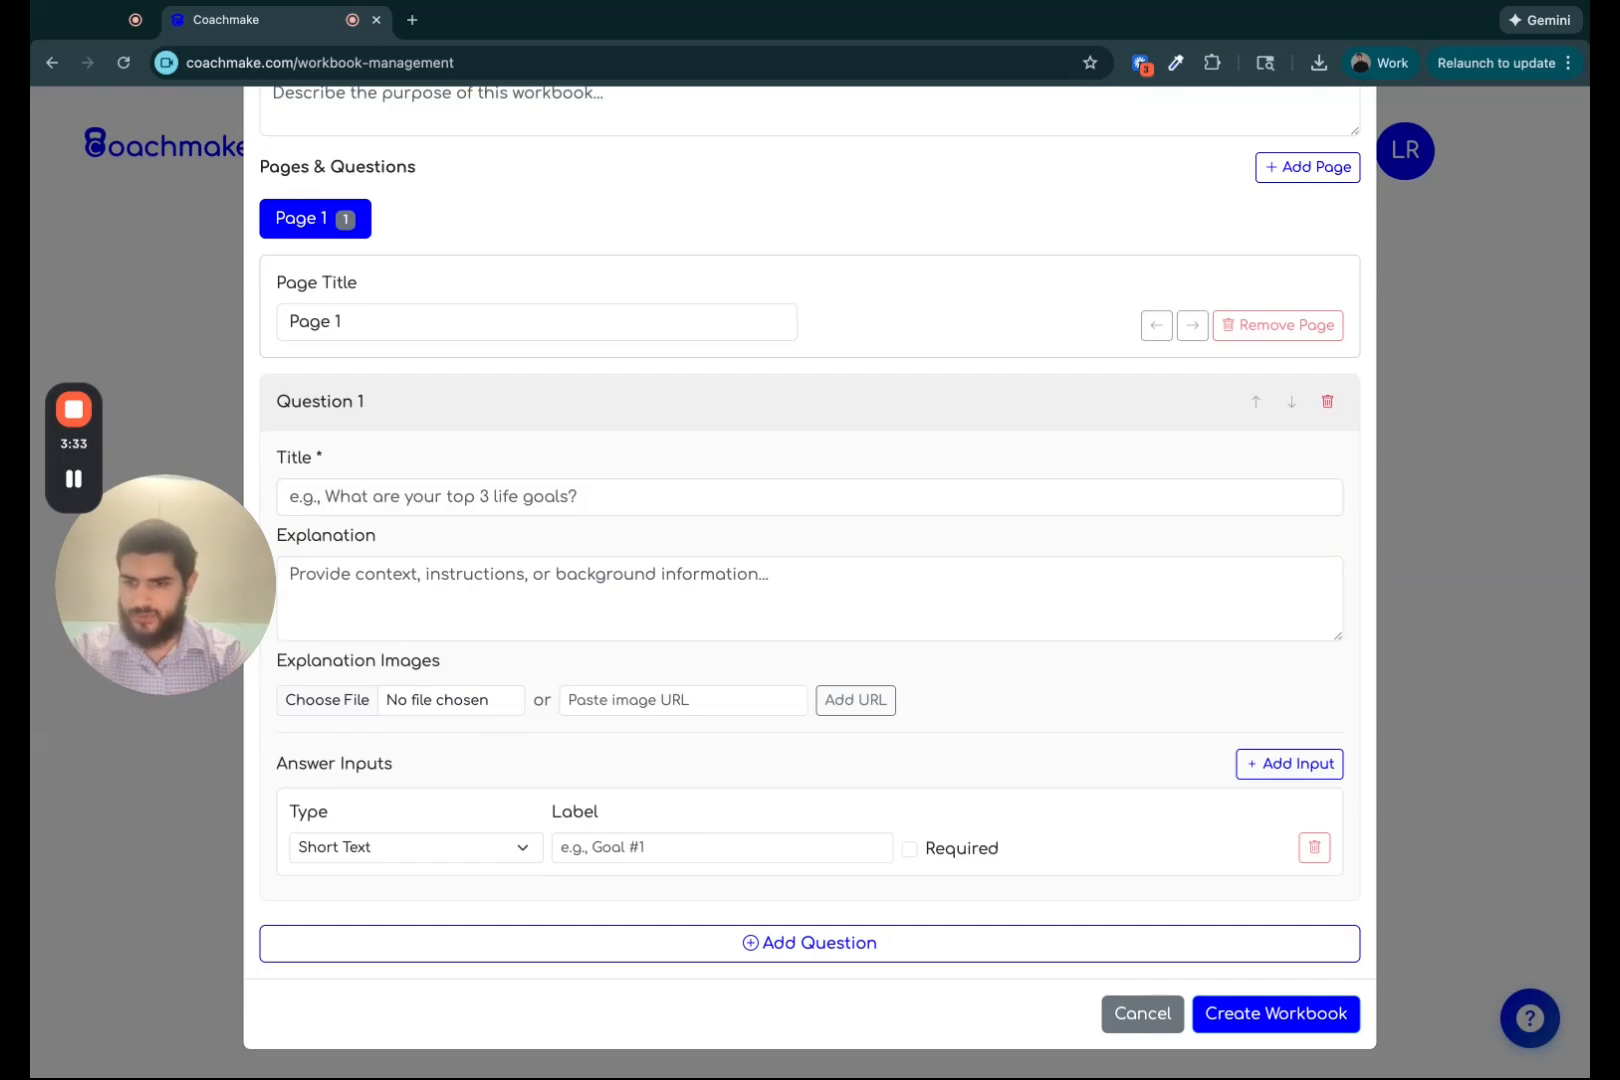
pyautogui.click(513, 848)
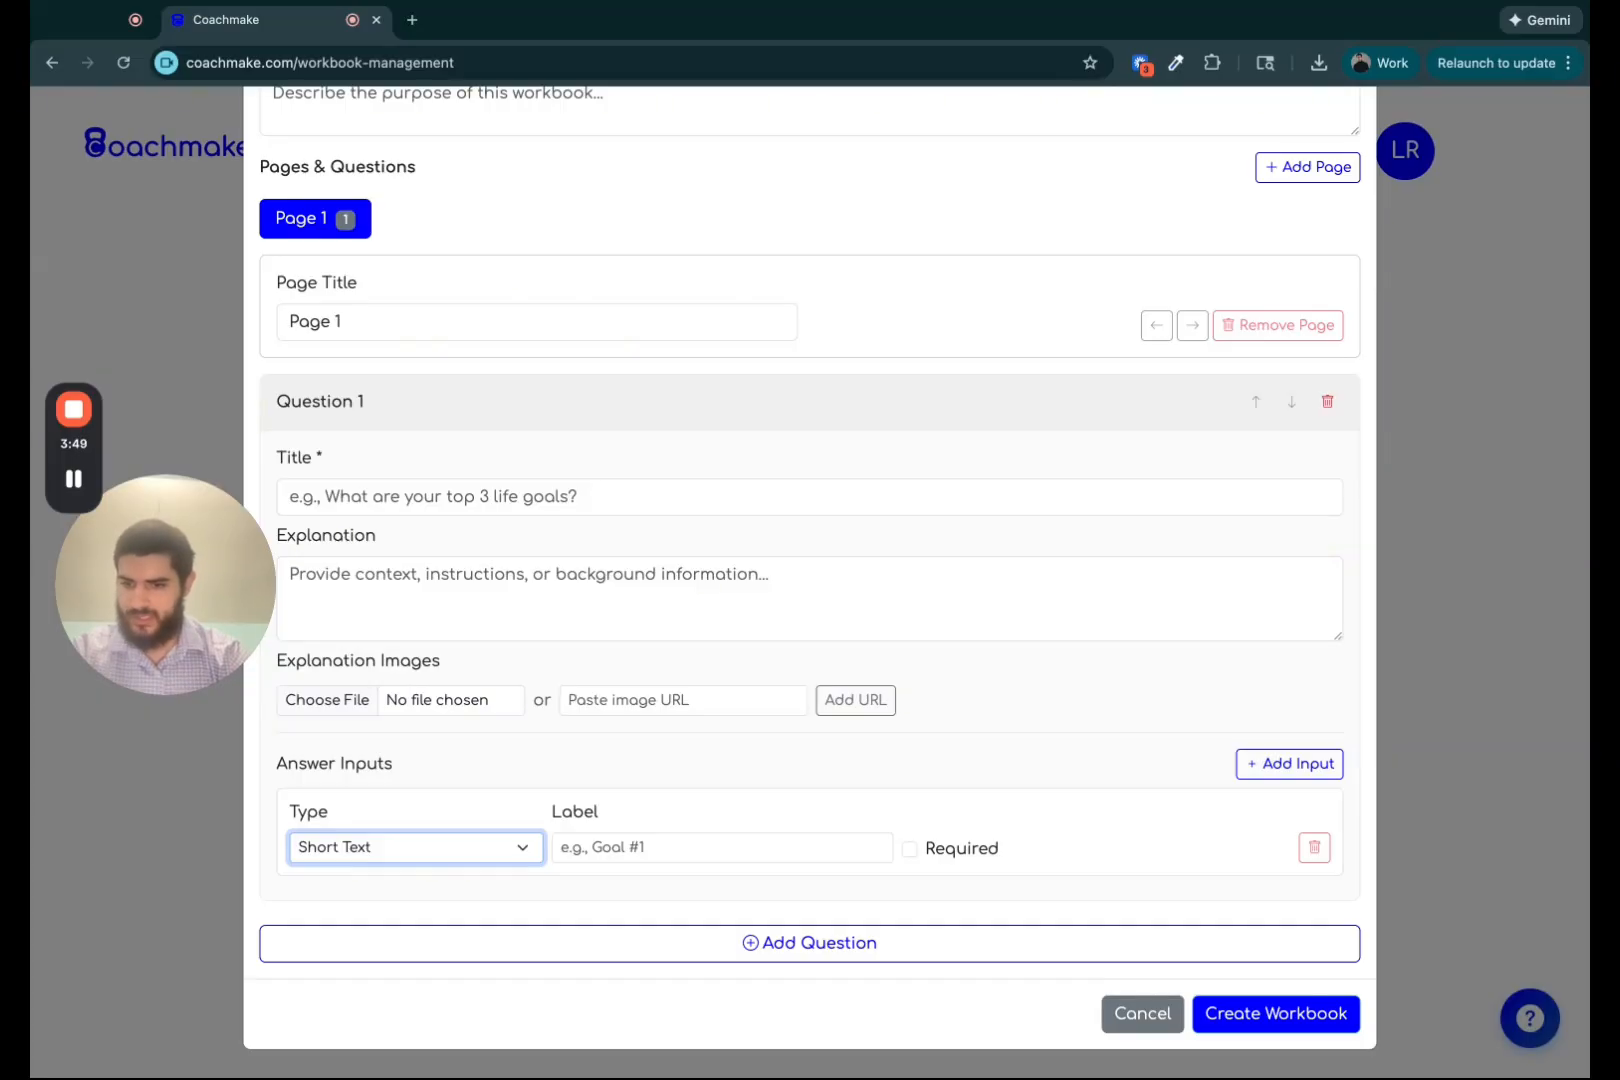
pyautogui.click(470, 873)
pyautogui.click(708, 853)
pyautogui.write('L')
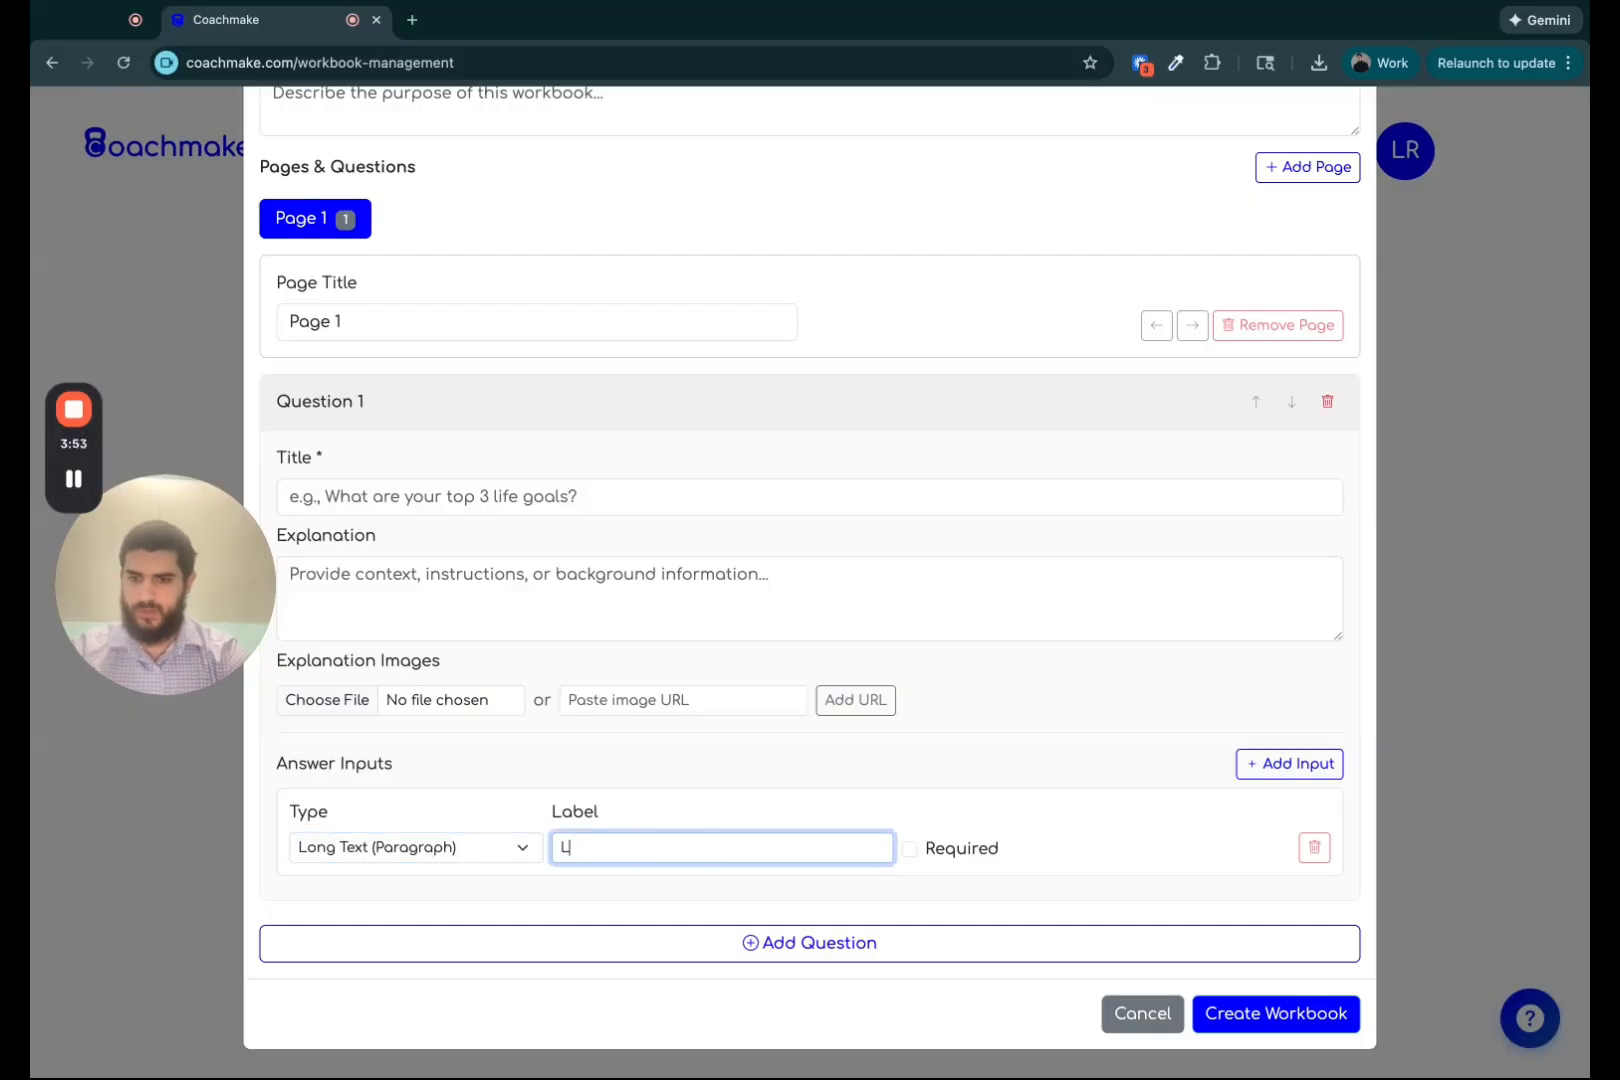
pyautogui.write('ife goal #1')
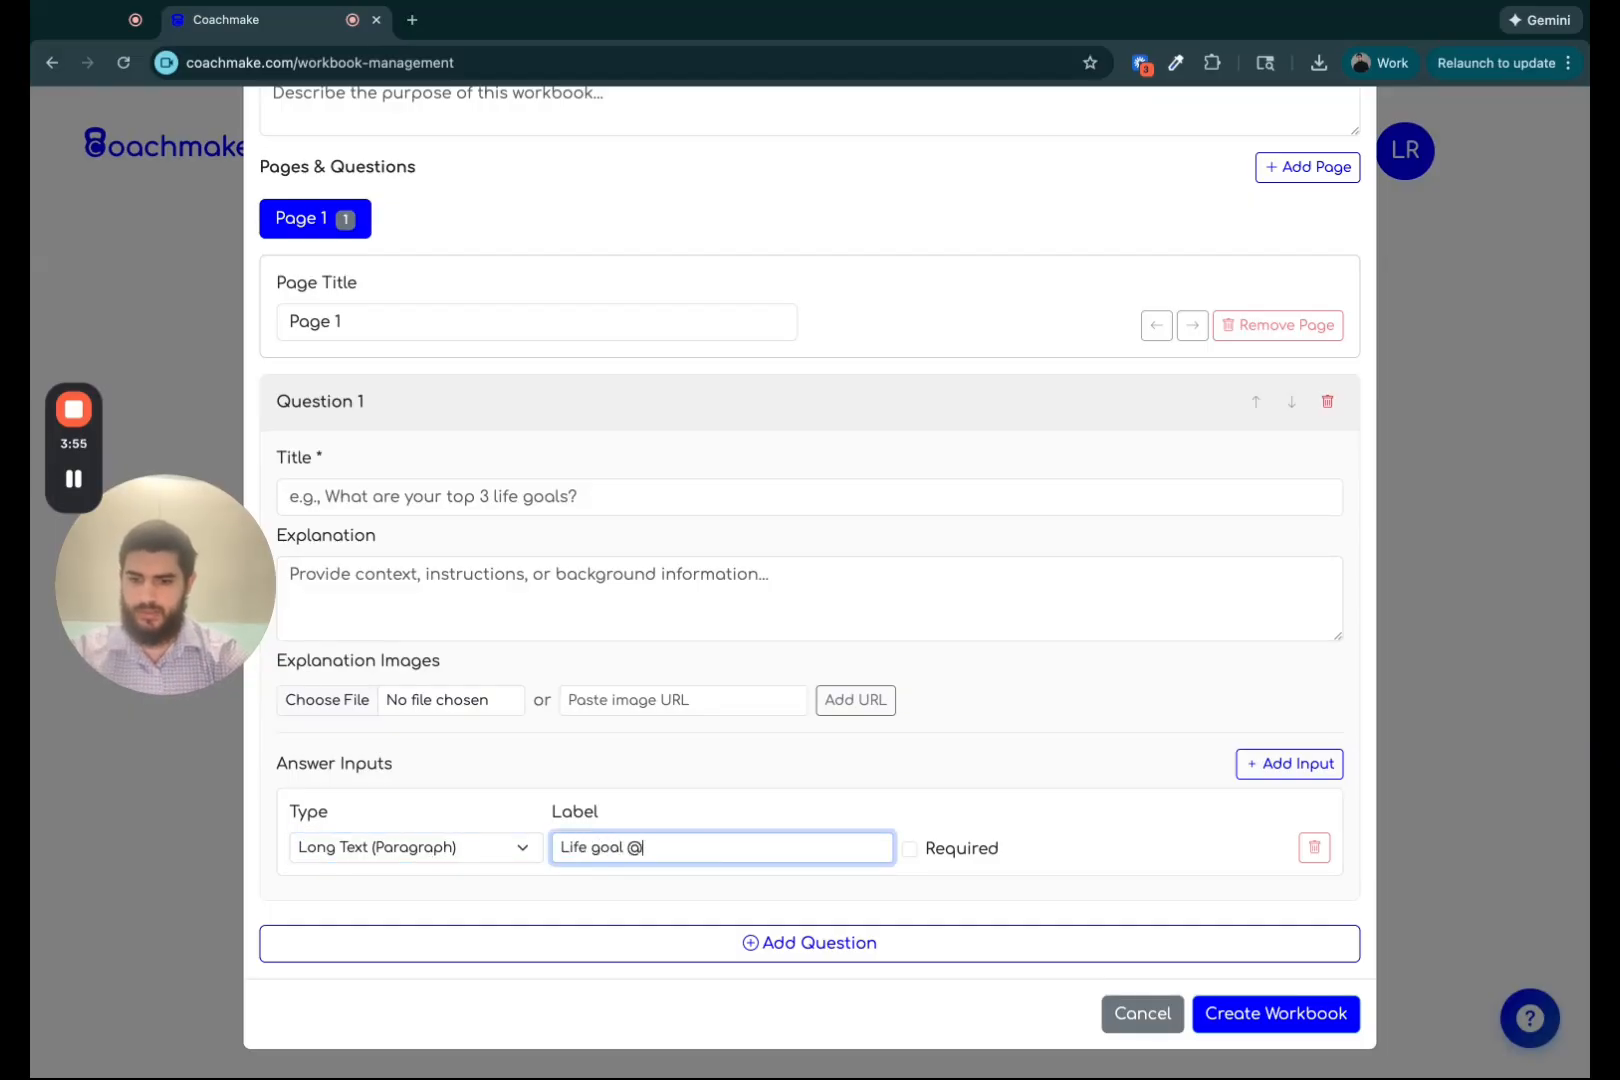
# Add a second question and a second page, then close the workbook form without creating it.
pyautogui.click(844, 961)
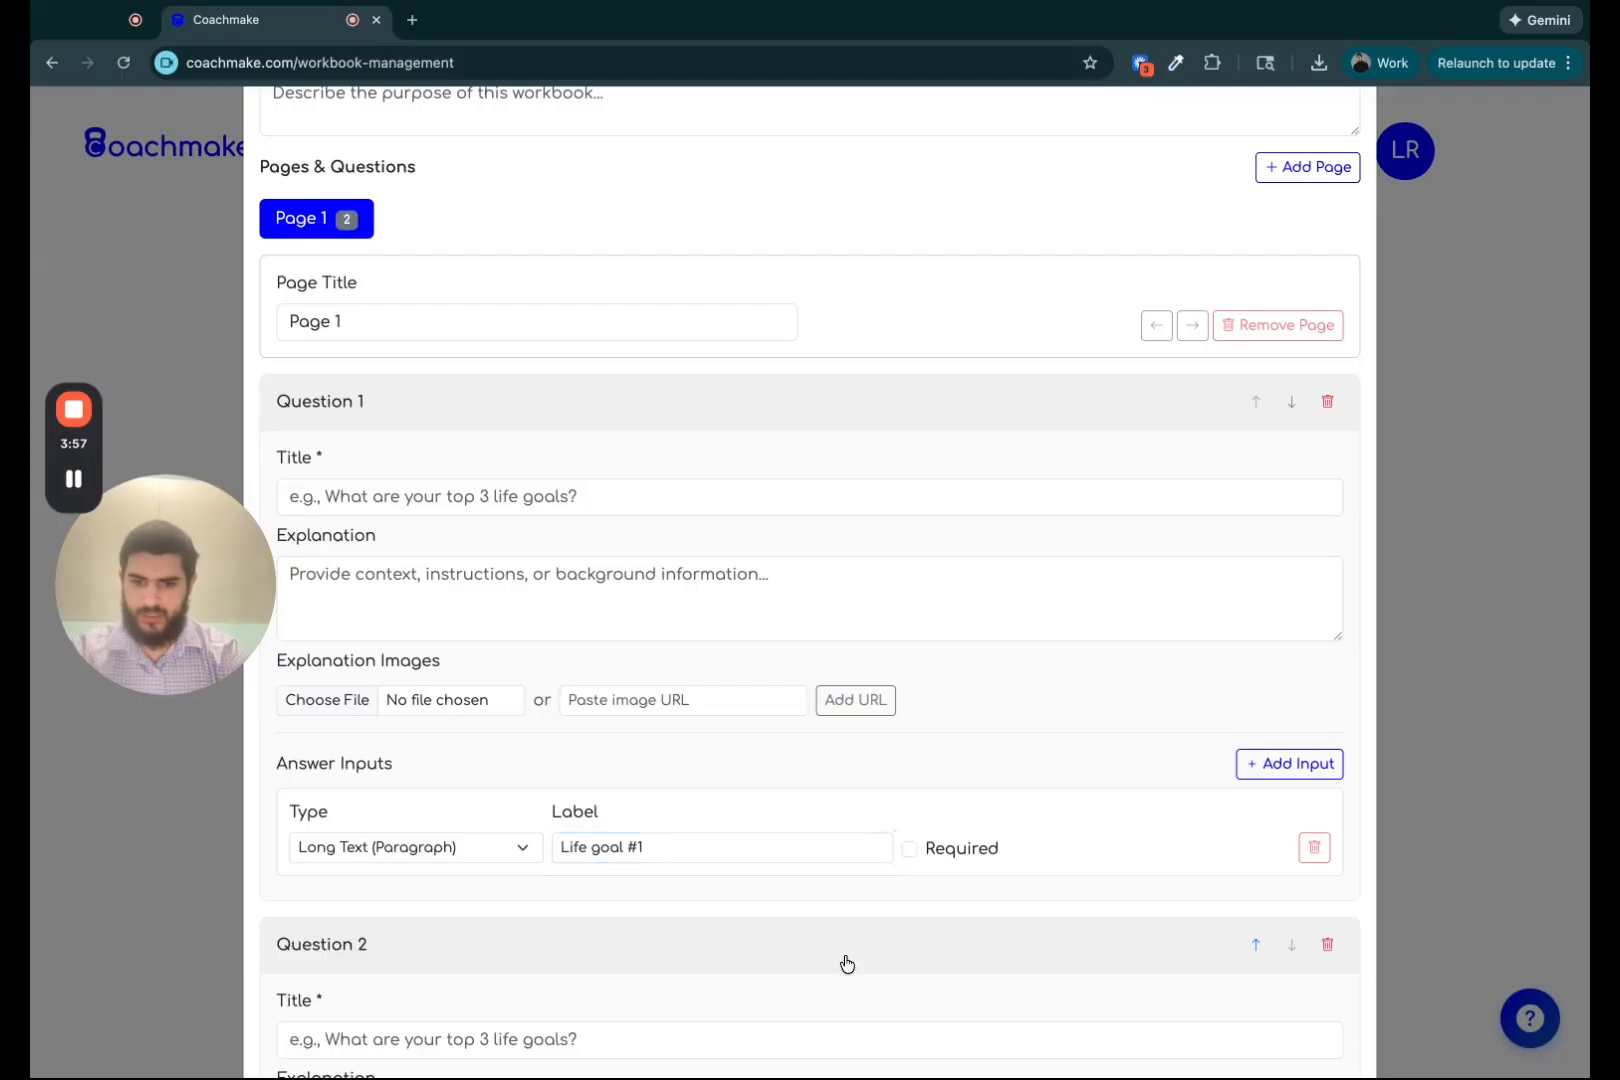
pyautogui.scroll(-5, 843, 962)
pyautogui.scroll(7, 845, 962)
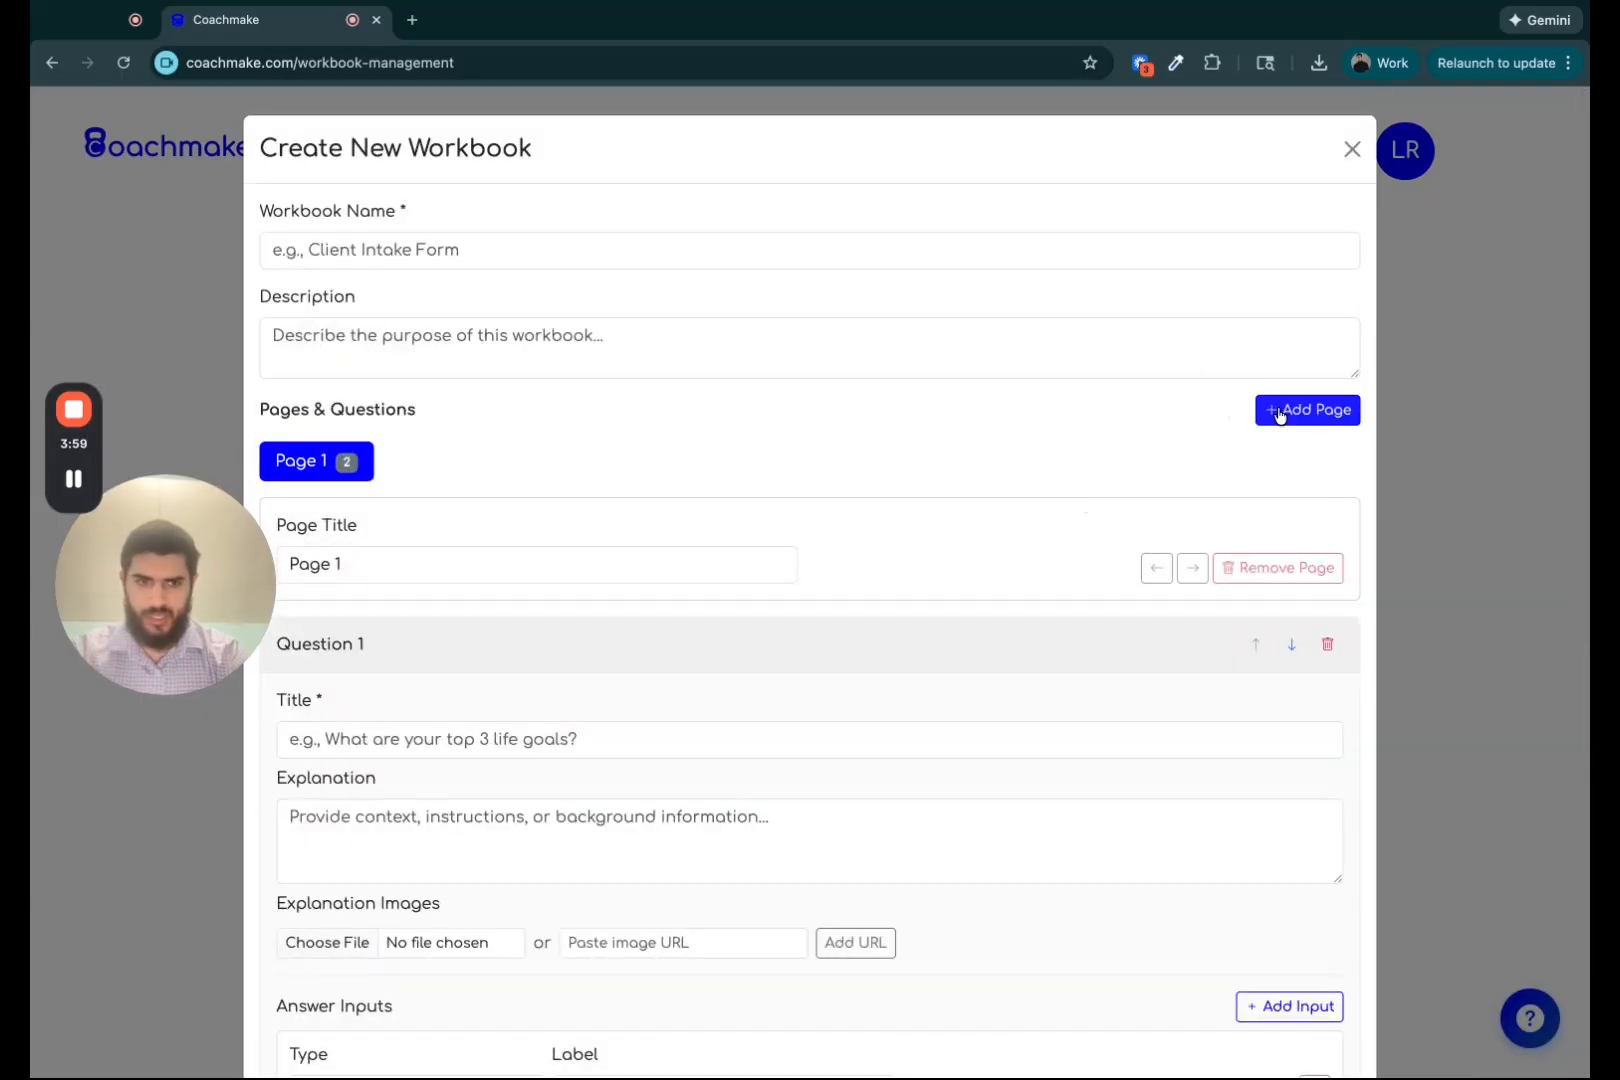
pyautogui.click(1310, 410)
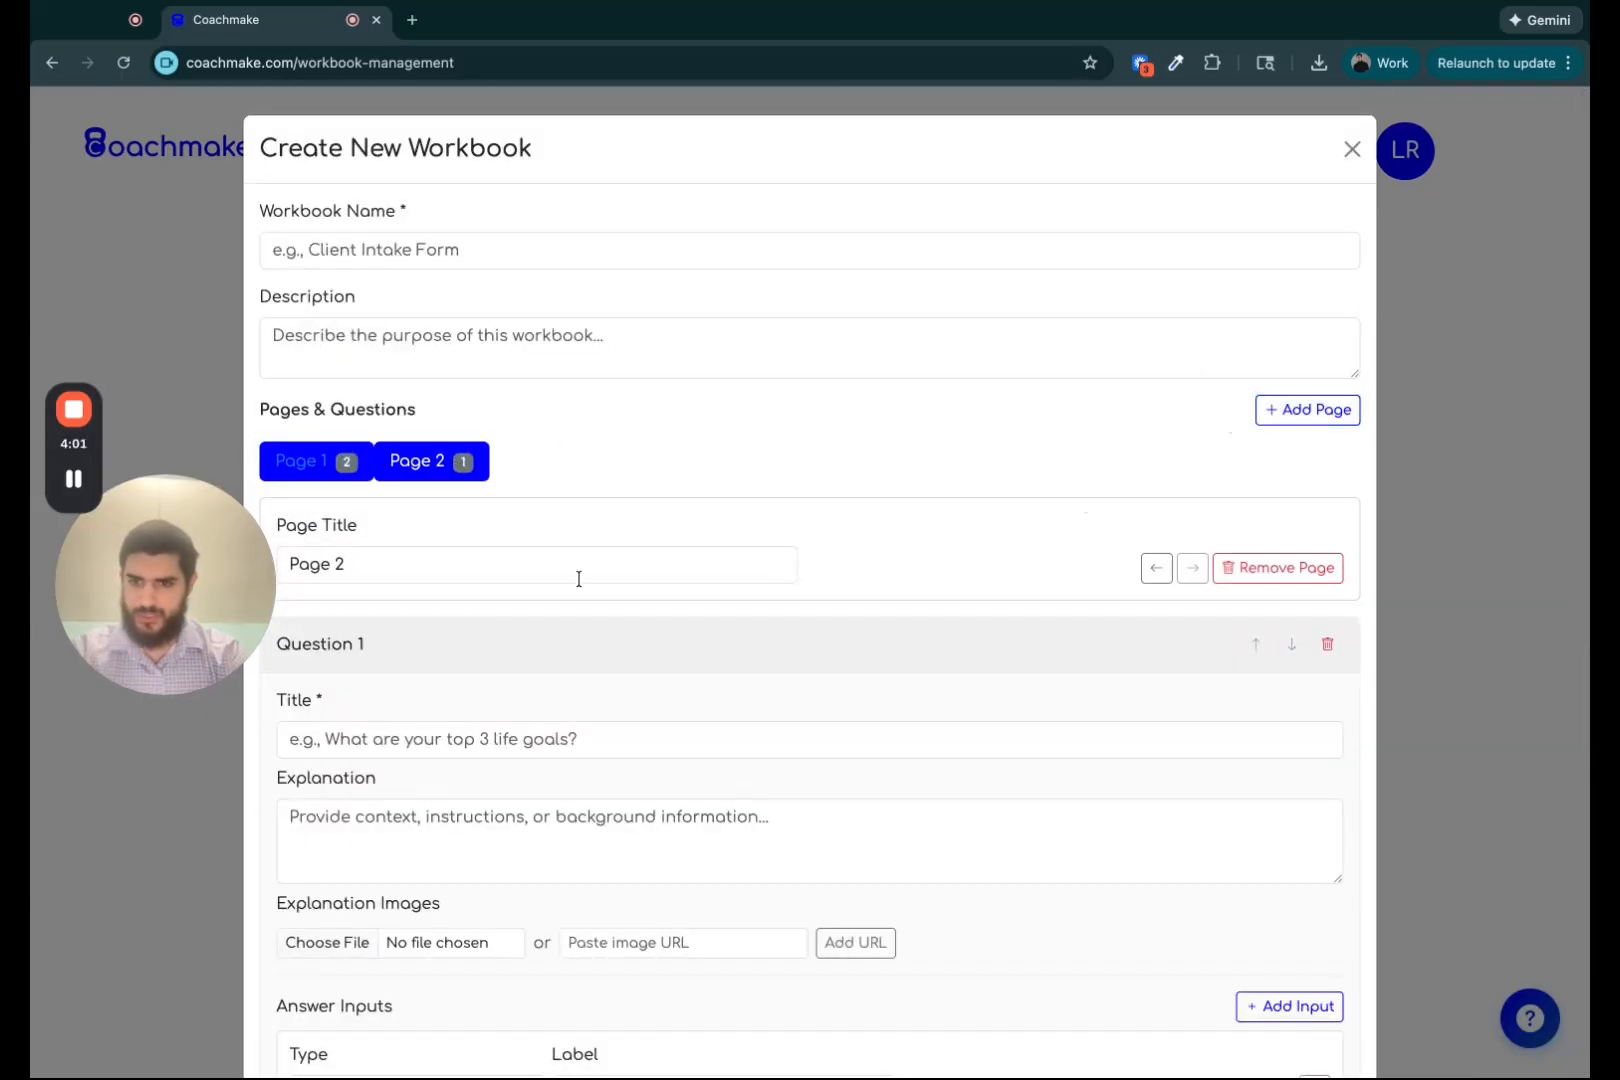
pyautogui.scroll(-3, 579, 579)
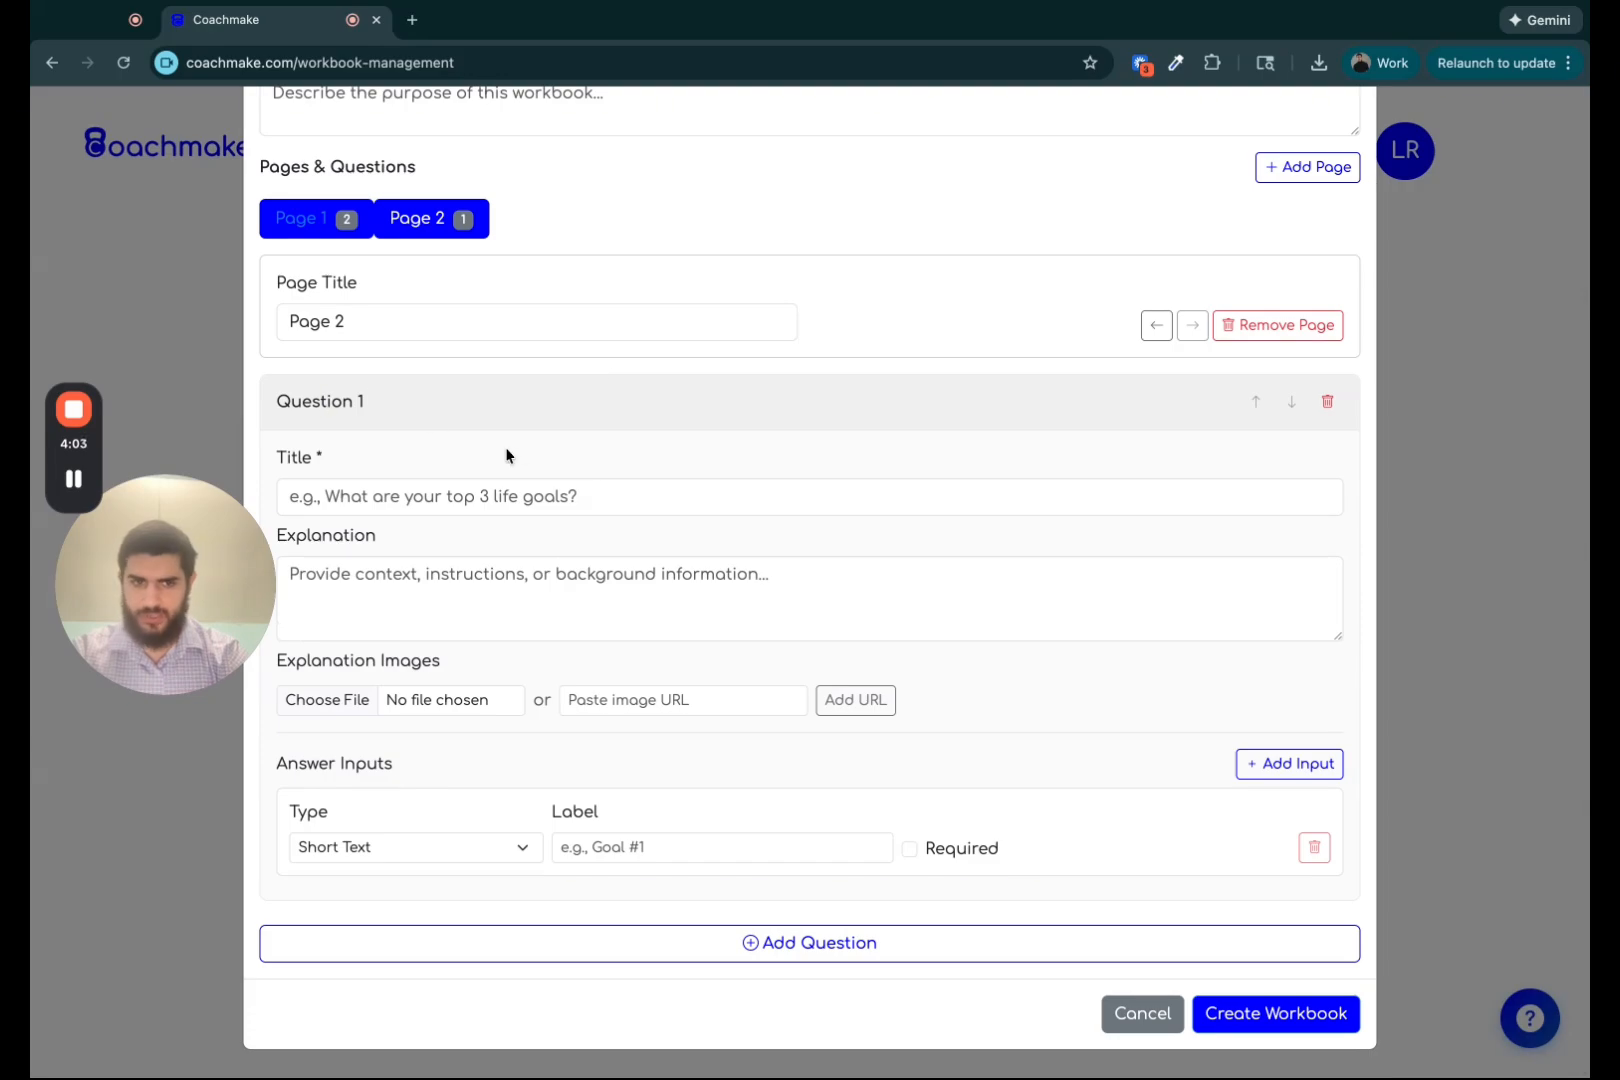
pyautogui.click(300, 218)
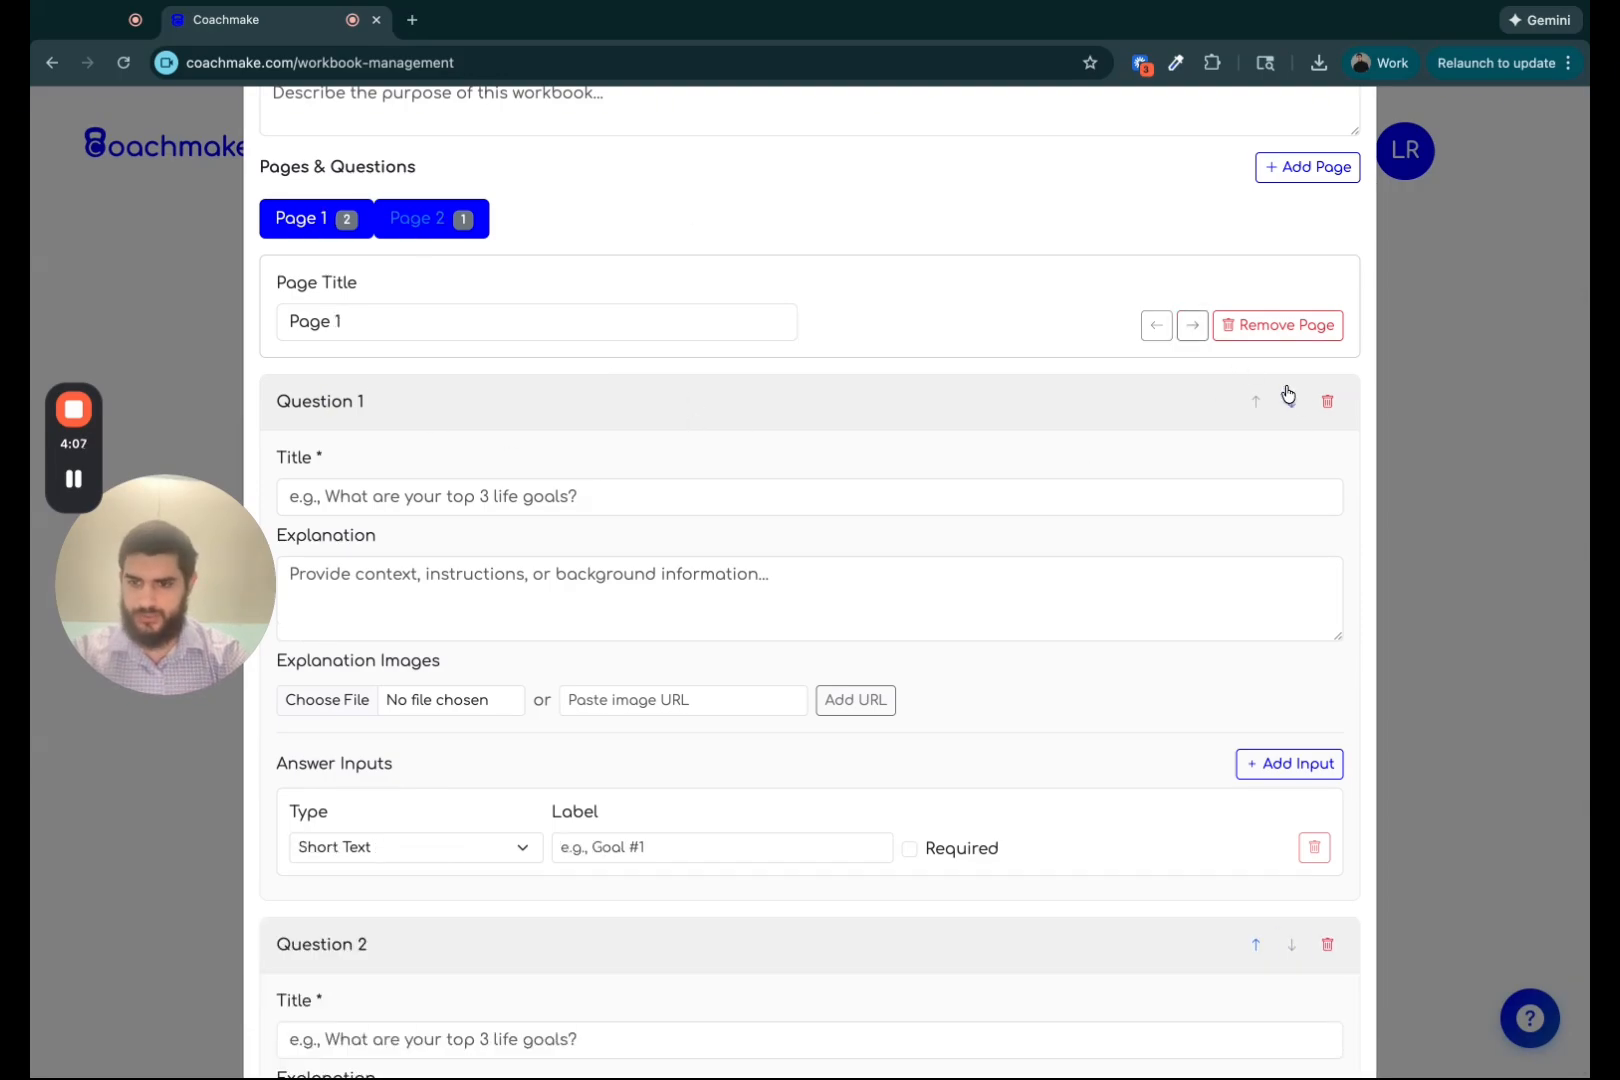
pyautogui.scroll(-5, 770, 497)
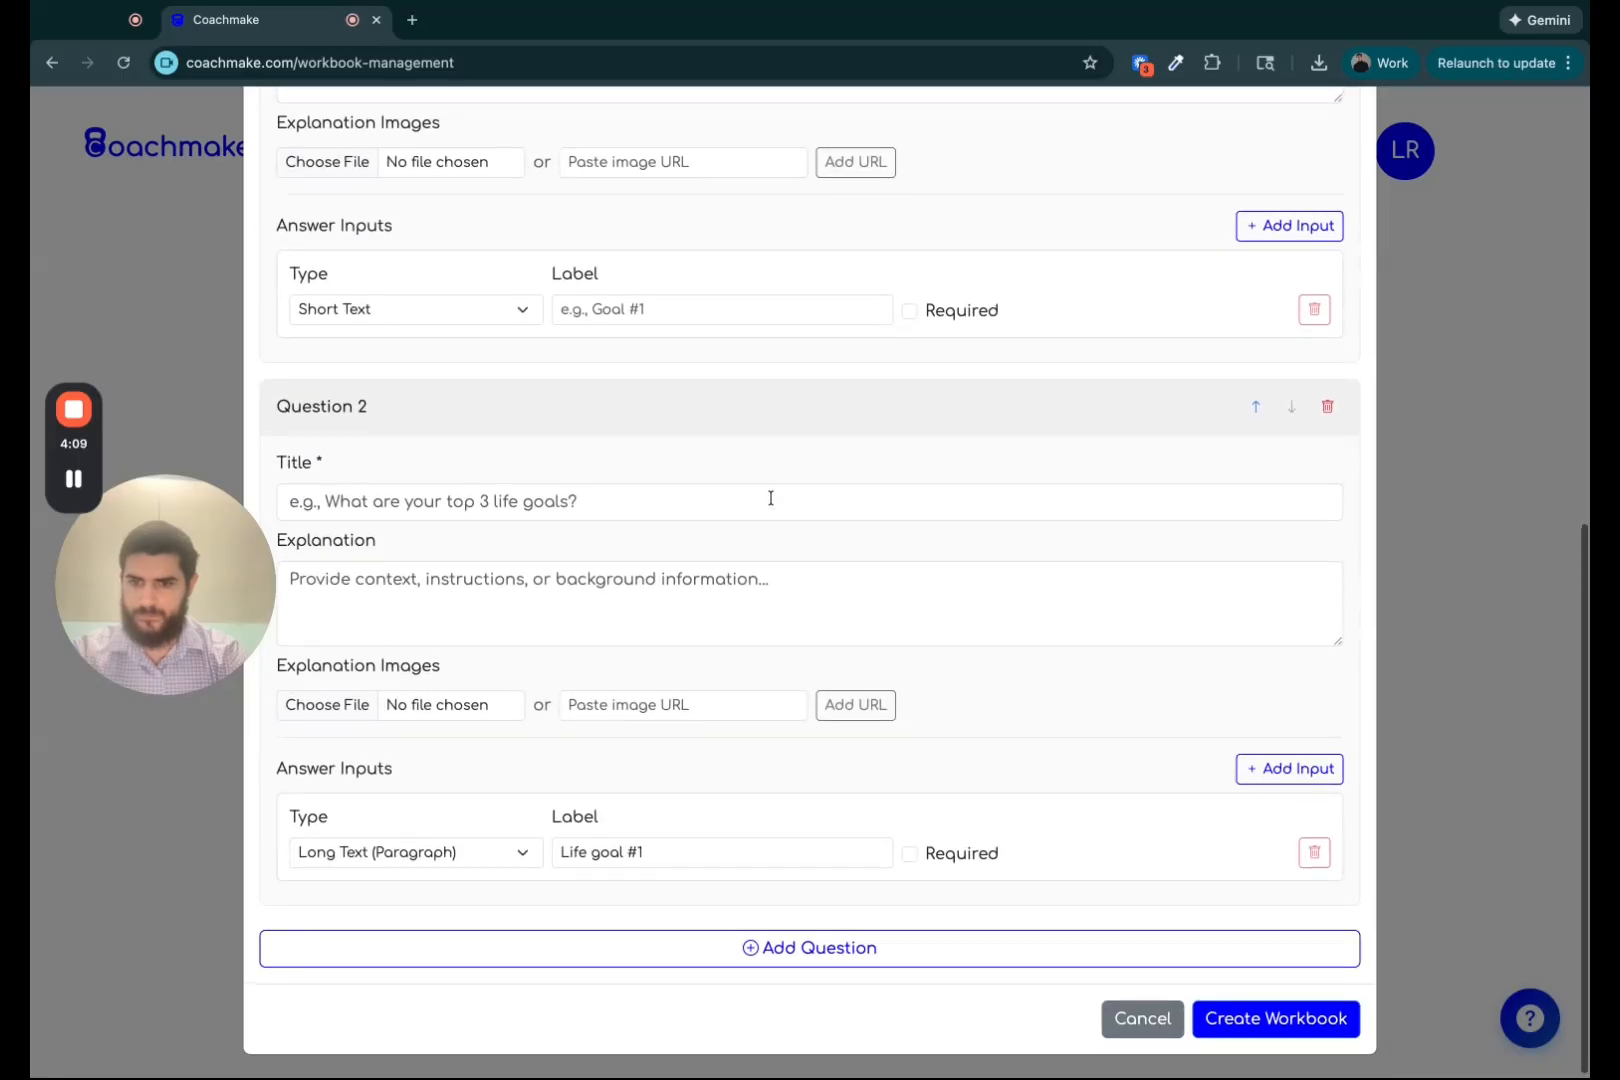
pyautogui.scroll(4, 768, 497)
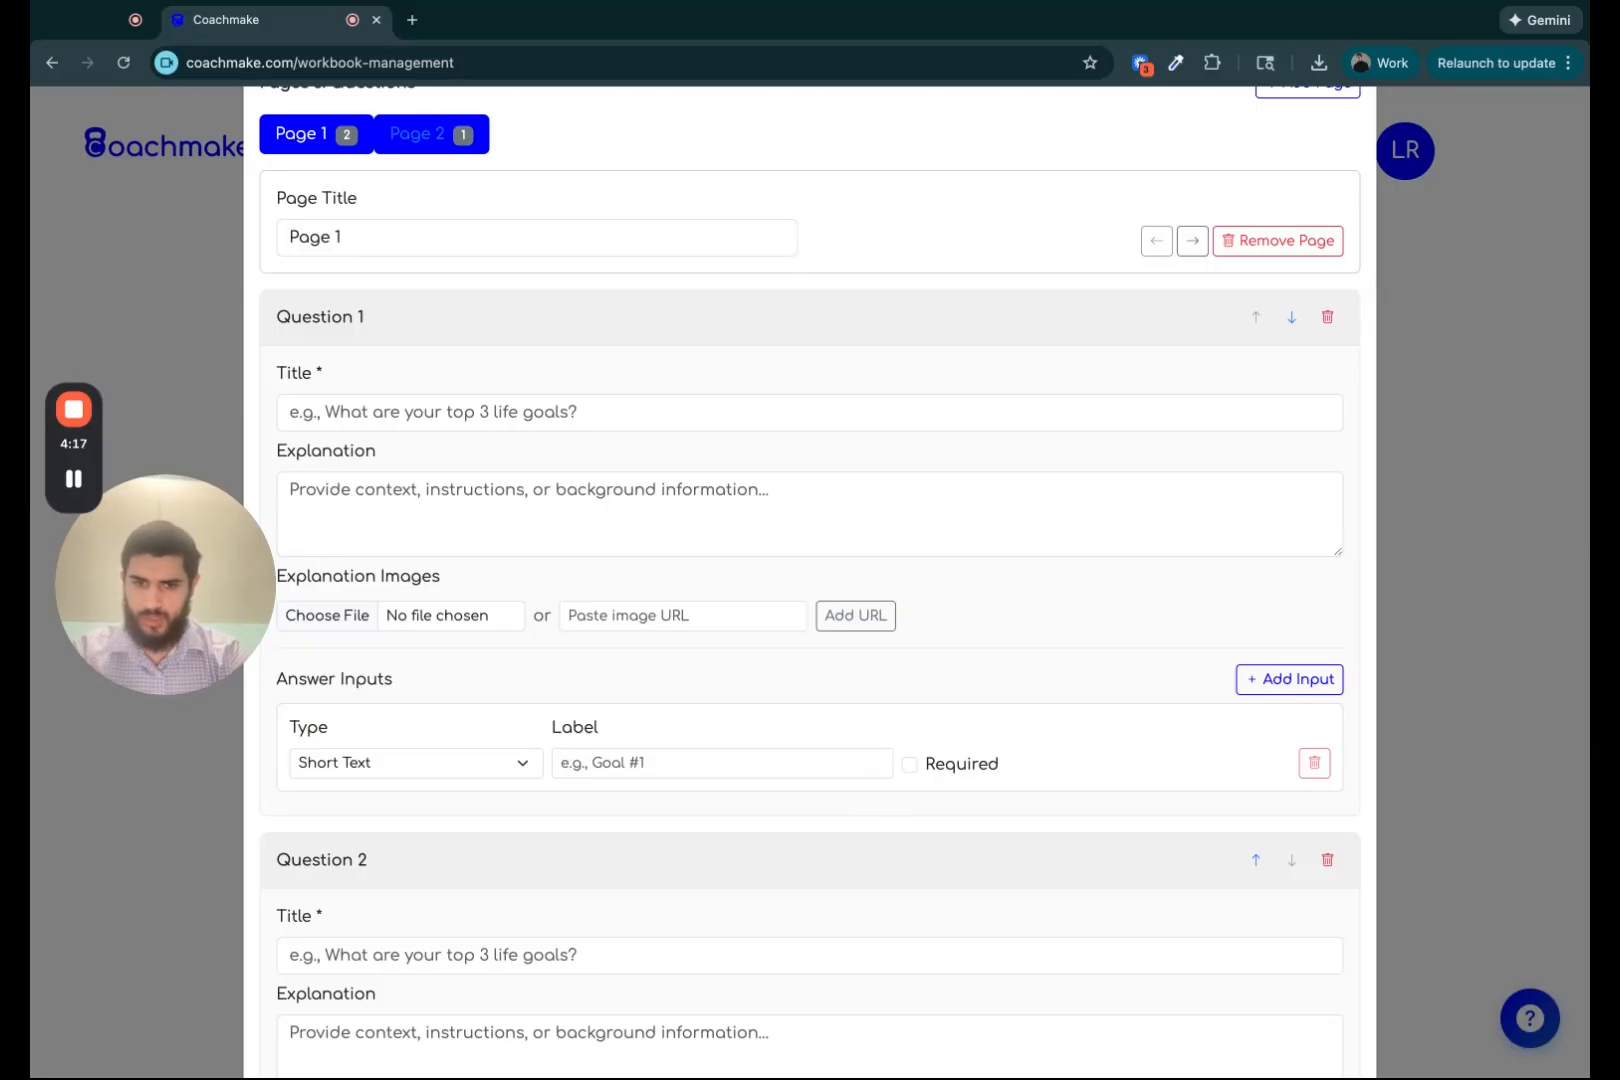
pyautogui.scroll(4, 800, 400)
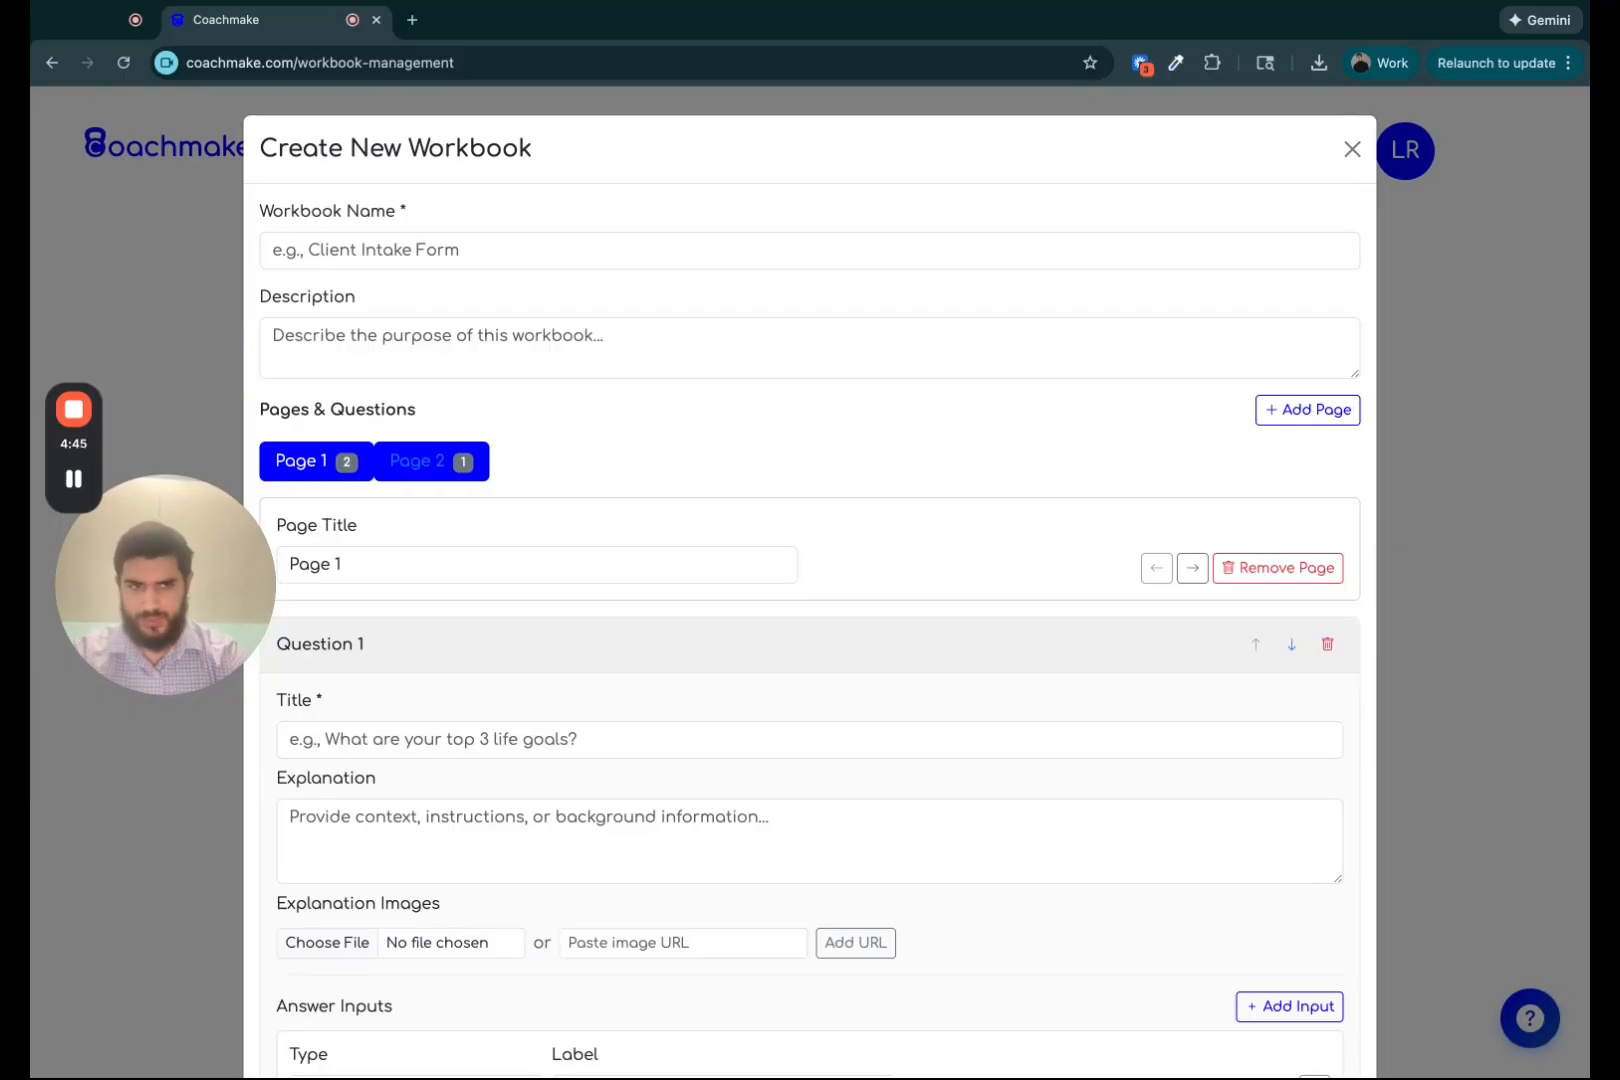
pyautogui.click(1352, 149)
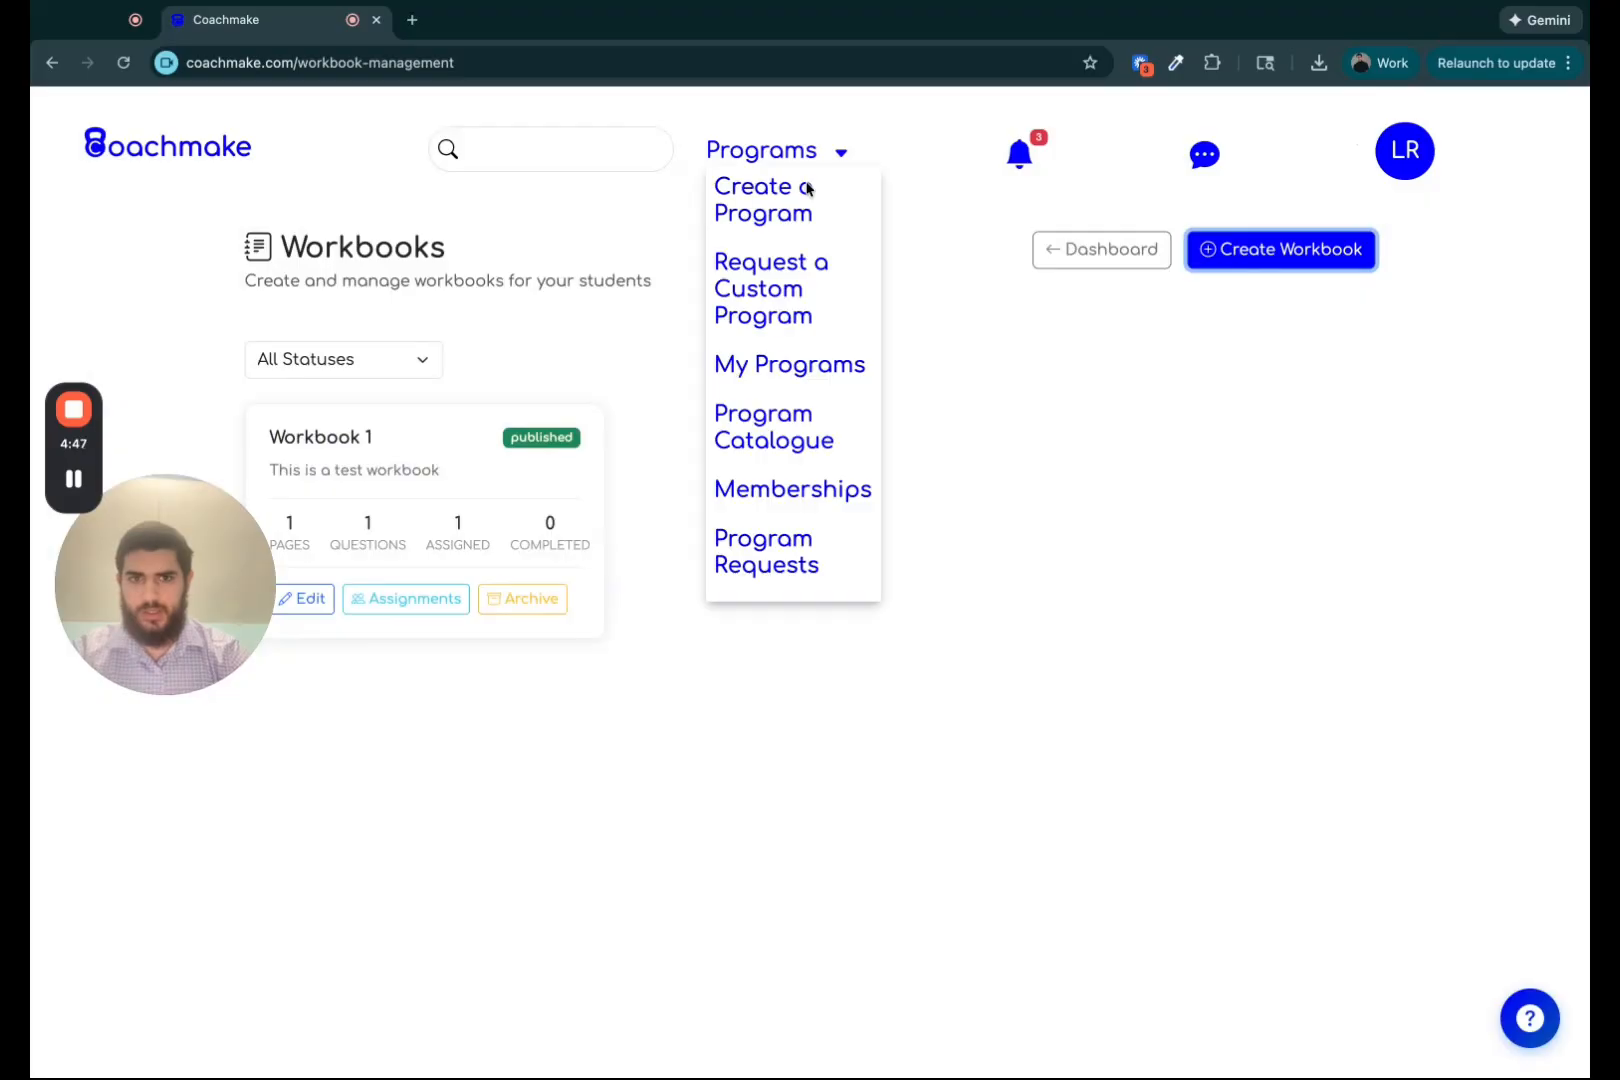
# Open Liams Wellness Membership 2 from the membership marketplace.
pyautogui.moveTo(761, 150)
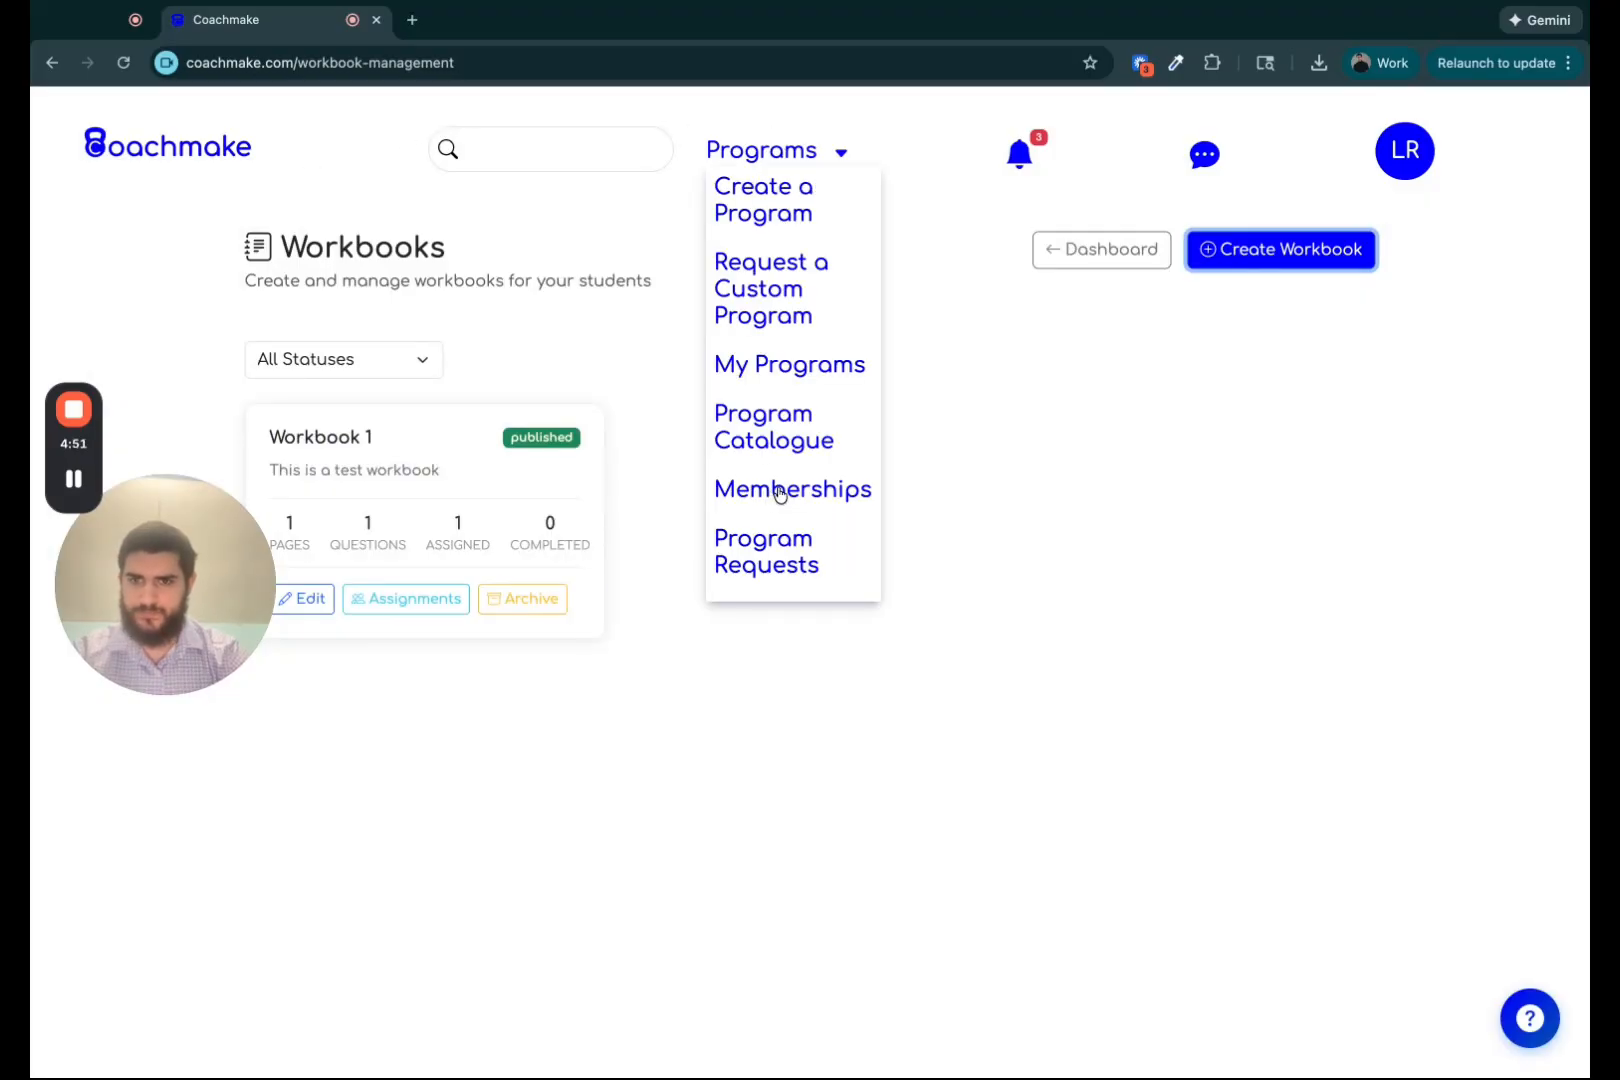
pyautogui.click(778, 492)
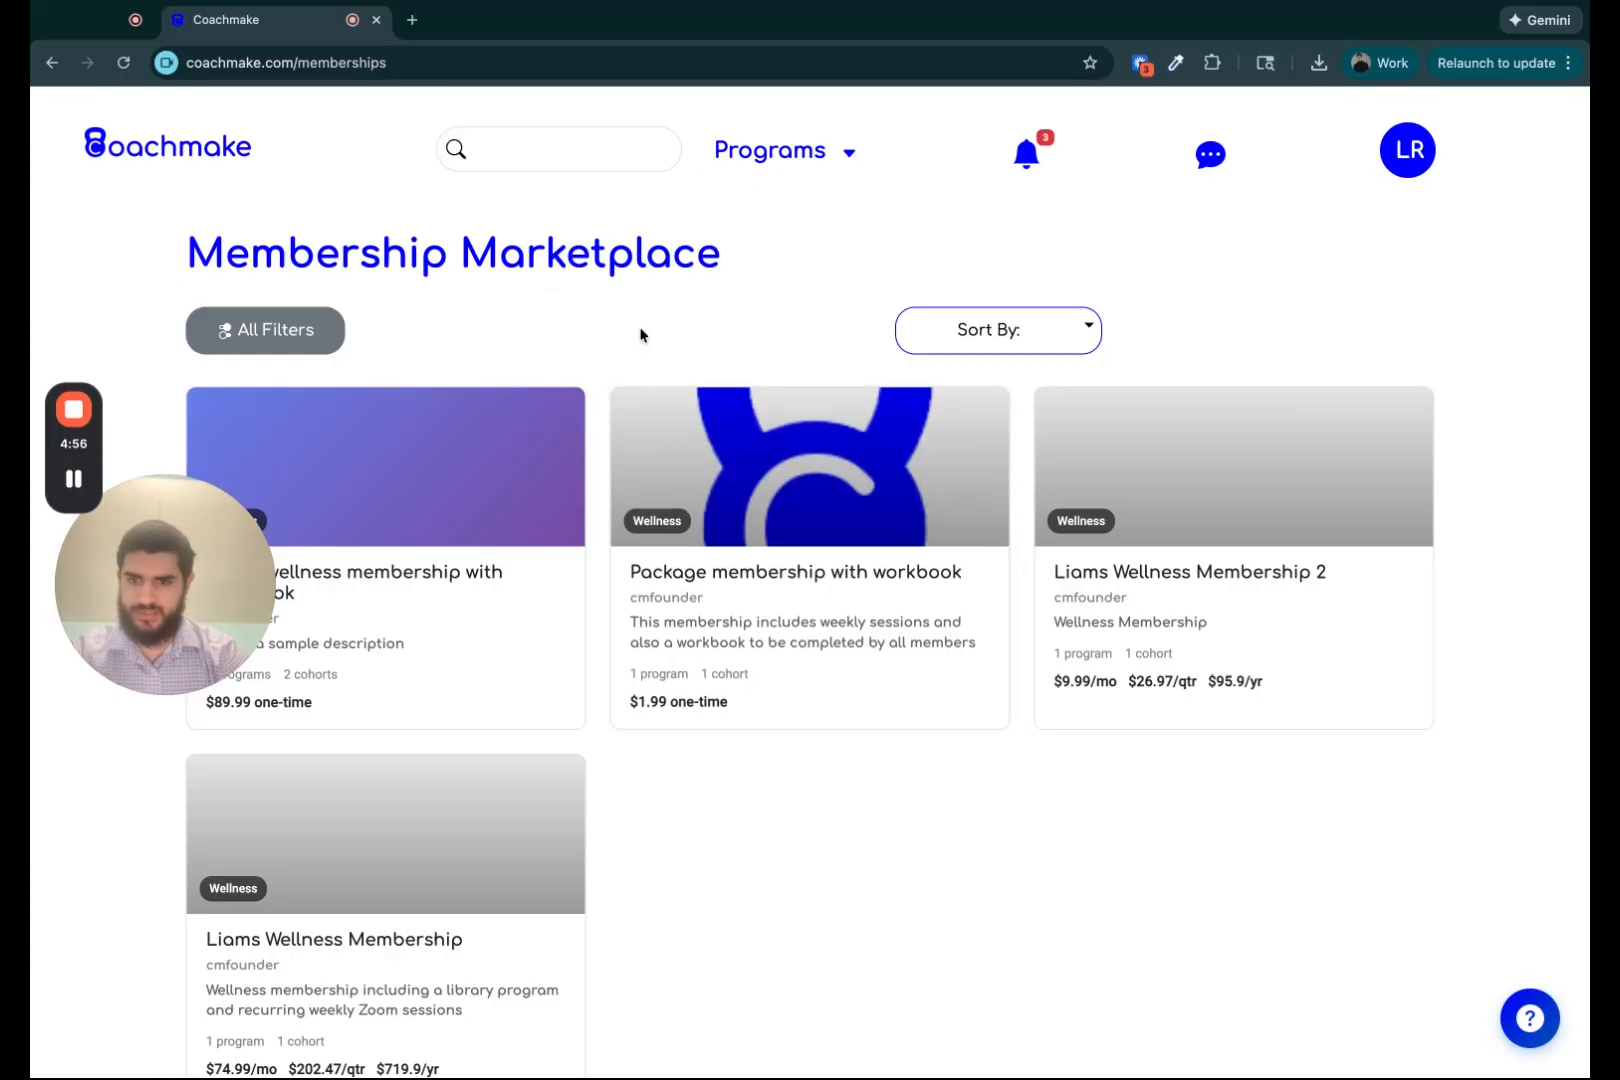
pyautogui.scroll(-1, 640, 334)
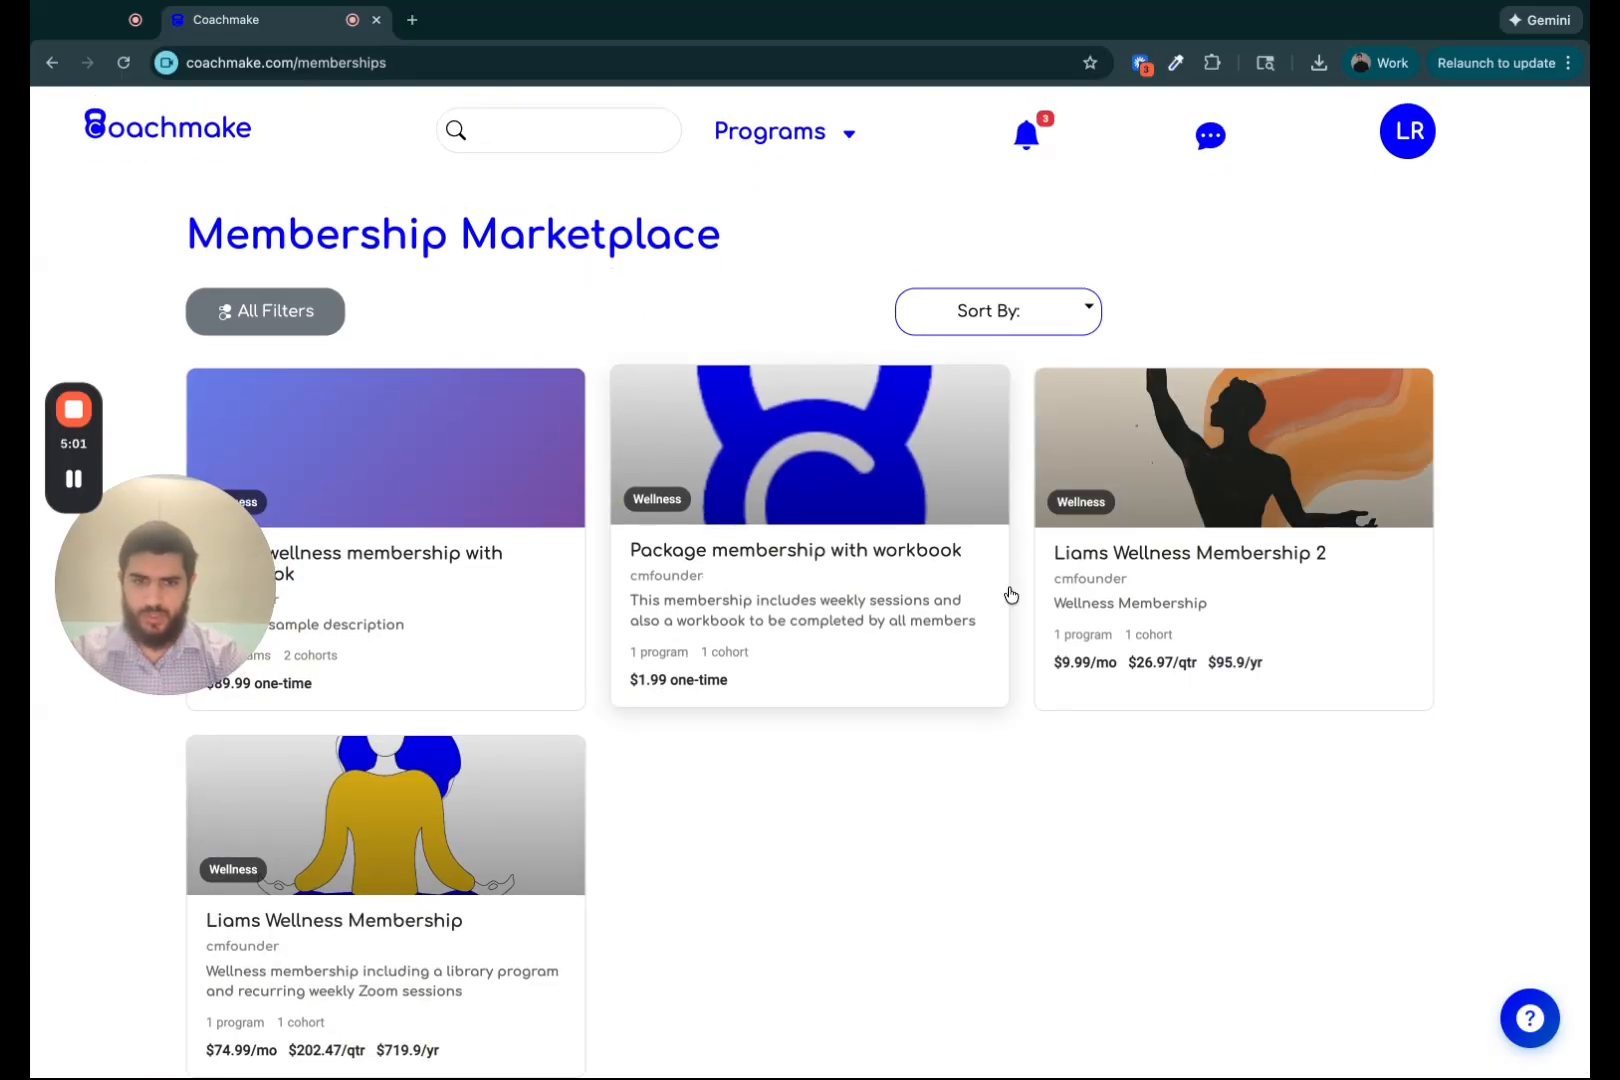
pyautogui.click(1153, 546)
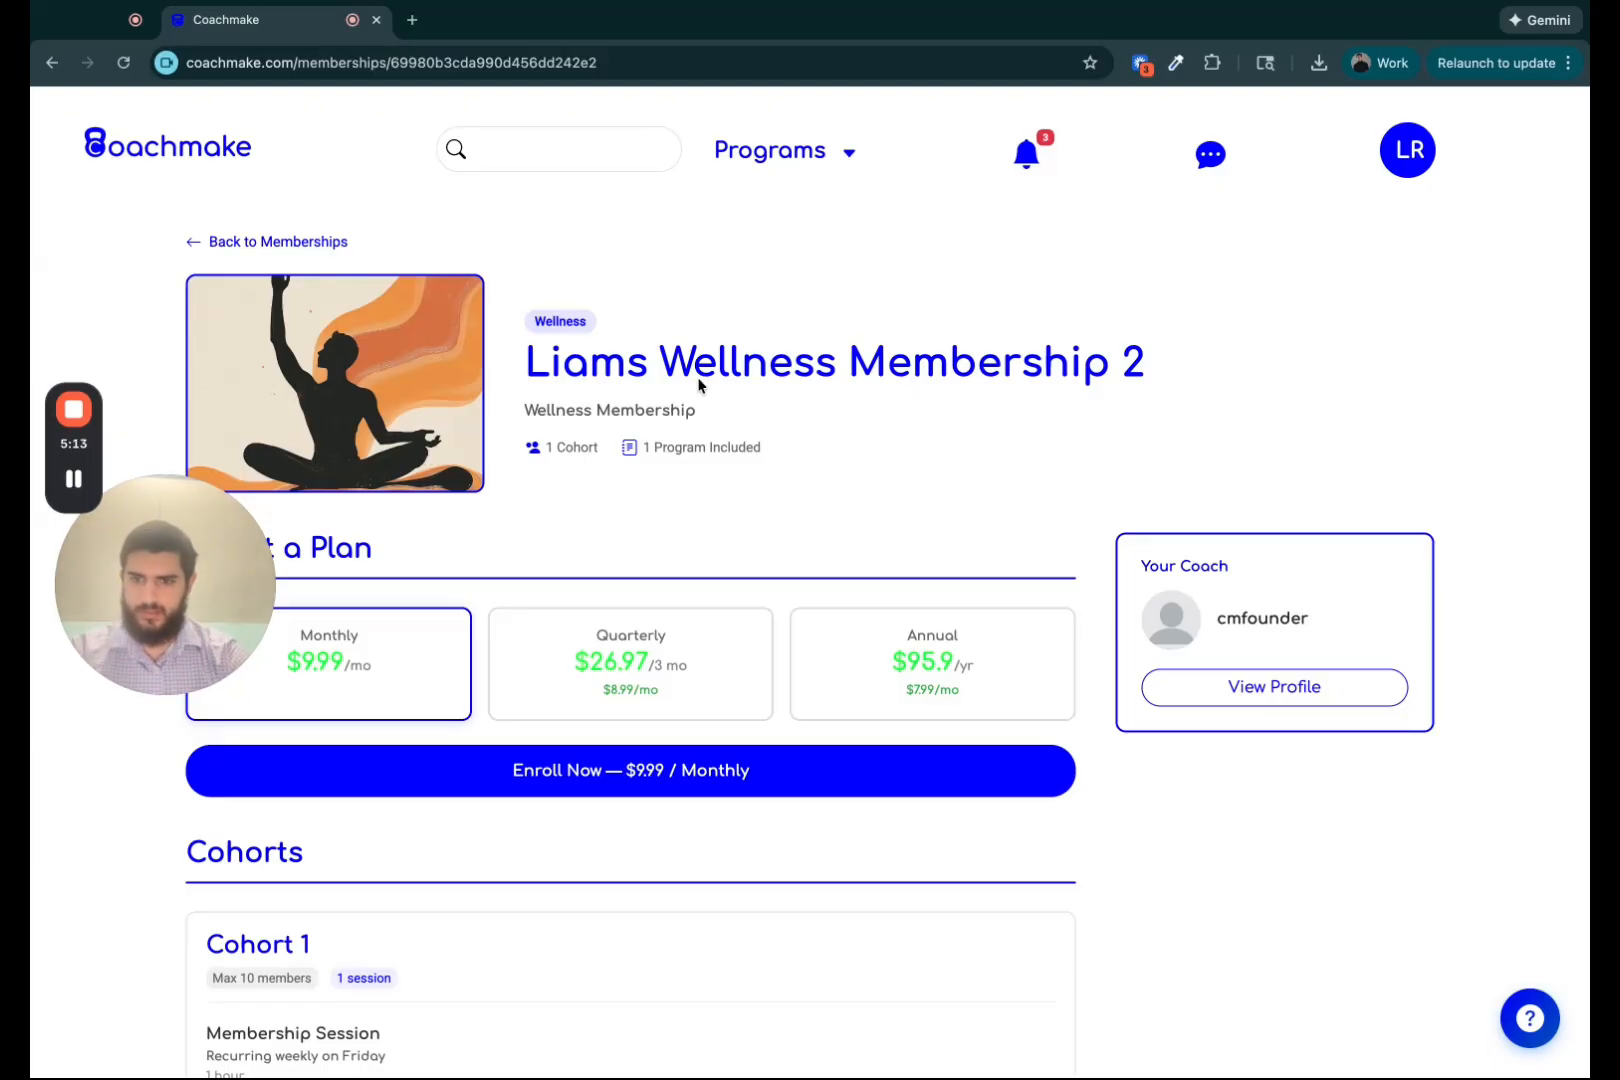
# Browse the membership's plans, cohort and included program, selecting the Quarterly and then the Annual plan.
pyautogui.scroll(-5, 698, 385)
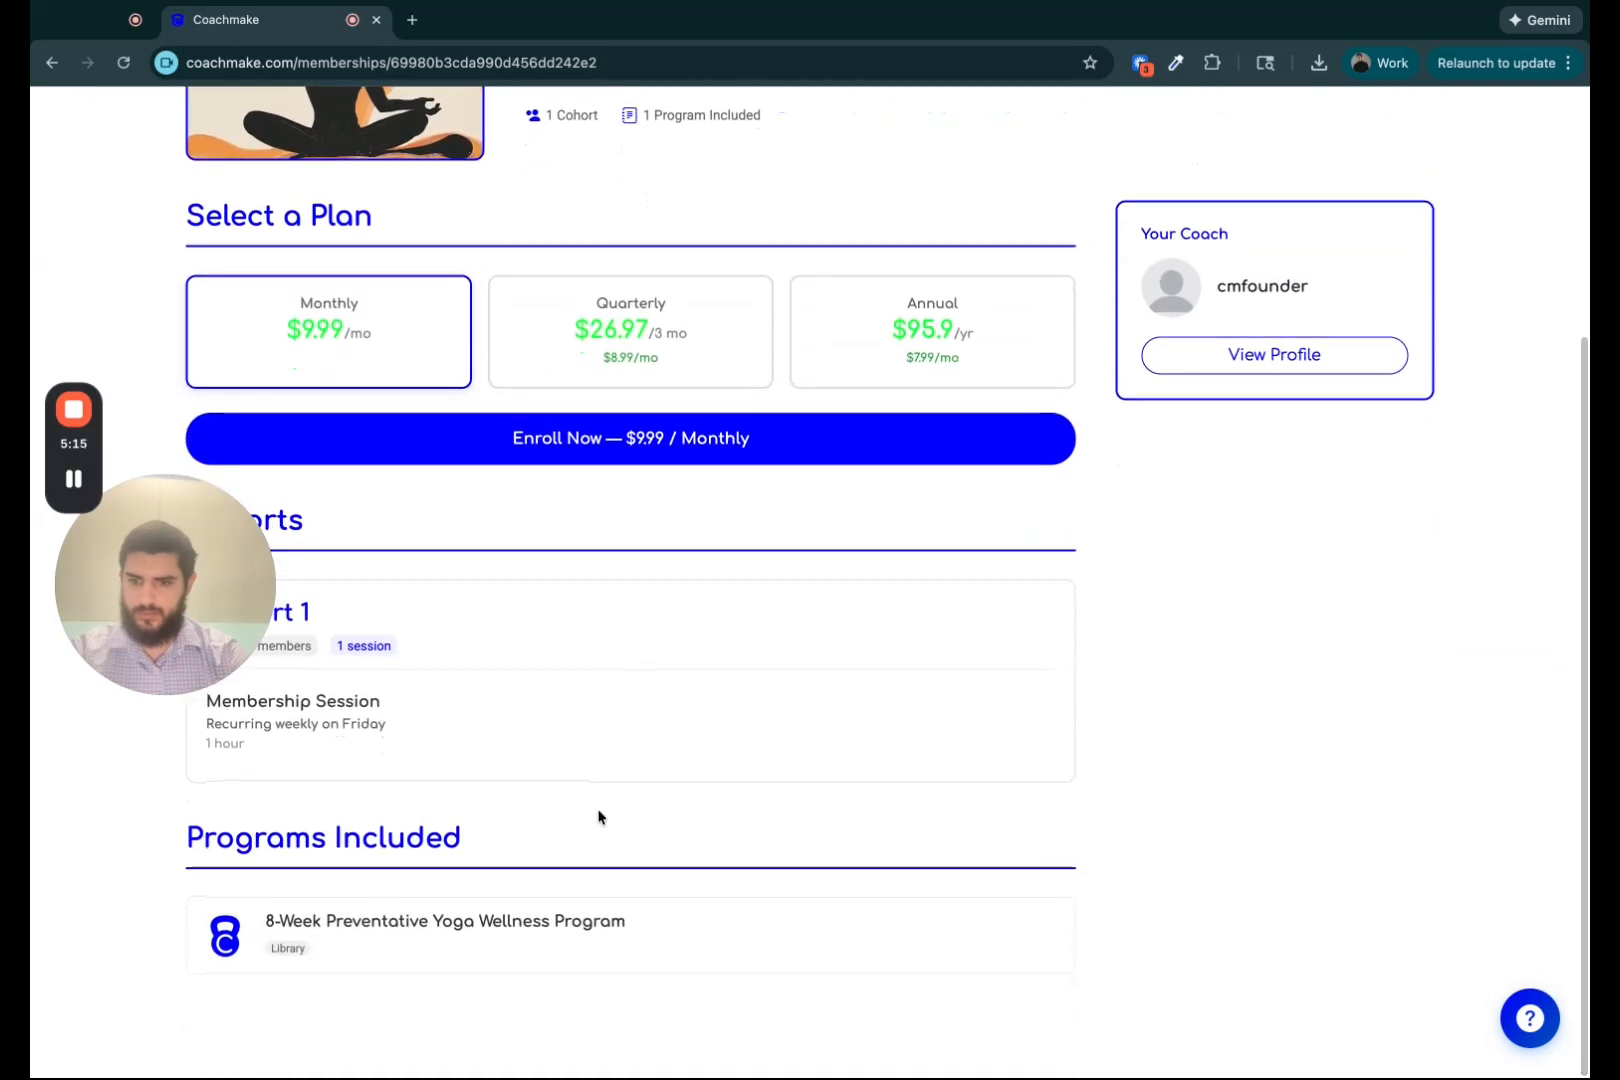
pyautogui.scroll(2, 328, 792)
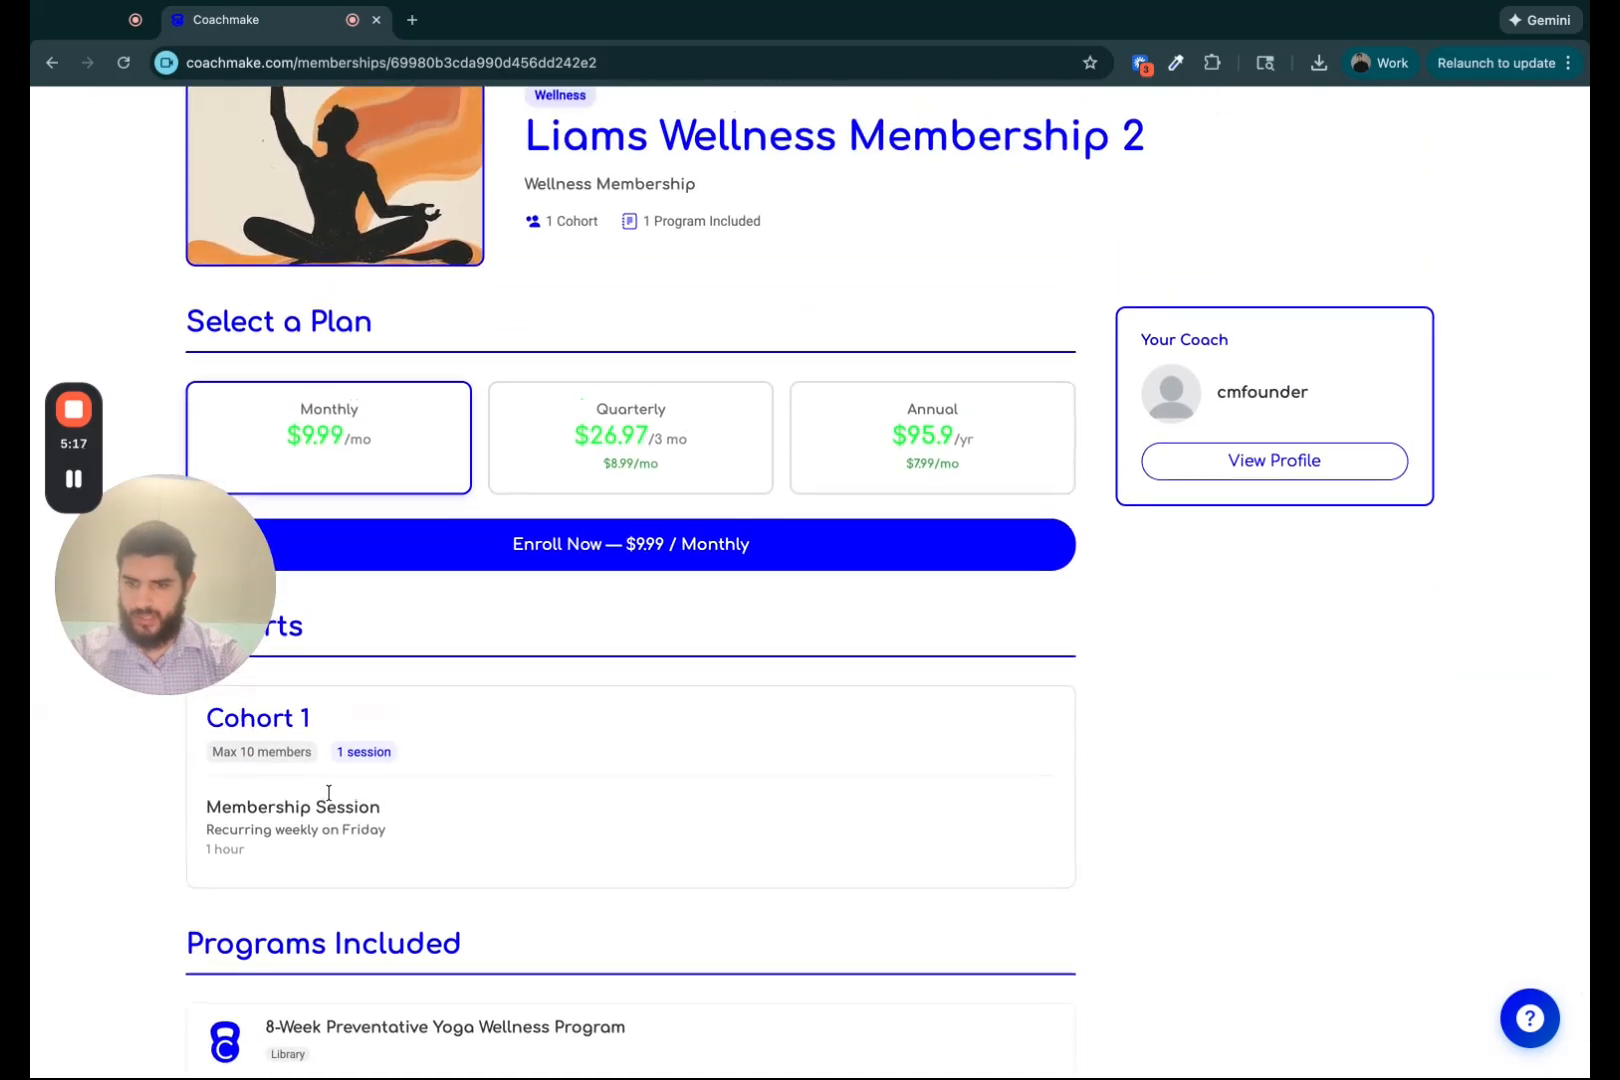
pyautogui.scroll(1, 336, 853)
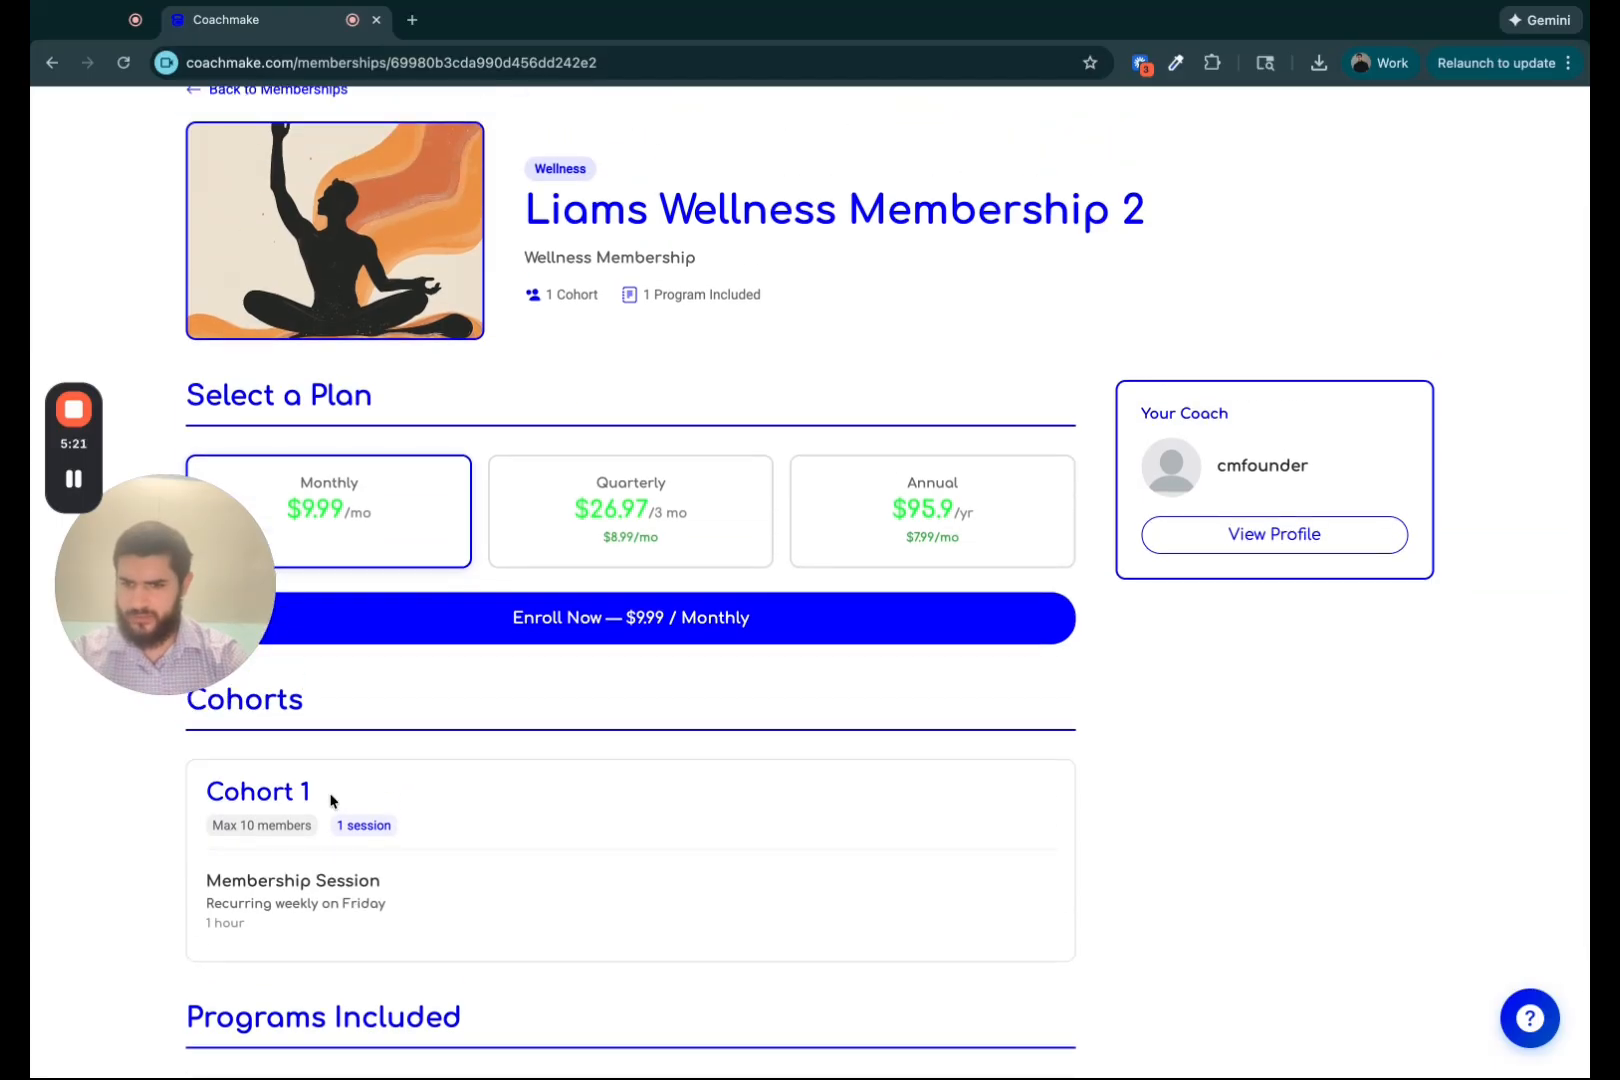
pyautogui.scroll(1, 484, 680)
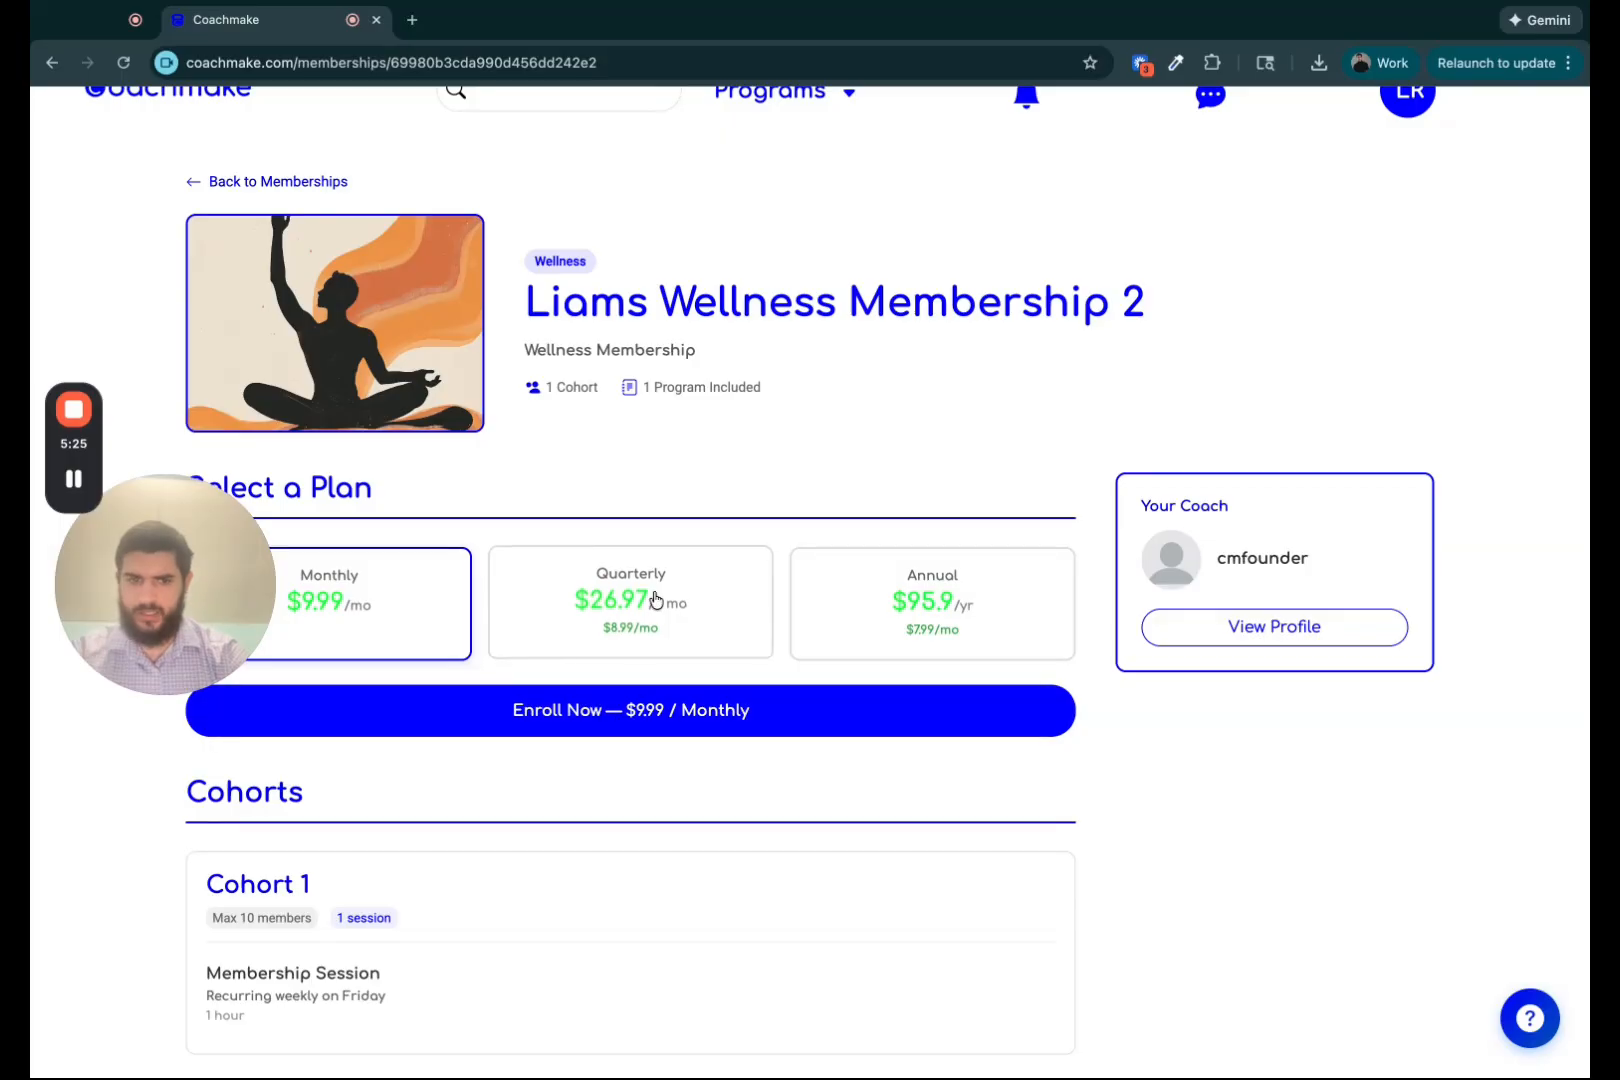
pyautogui.click(690, 598)
pyautogui.click(948, 597)
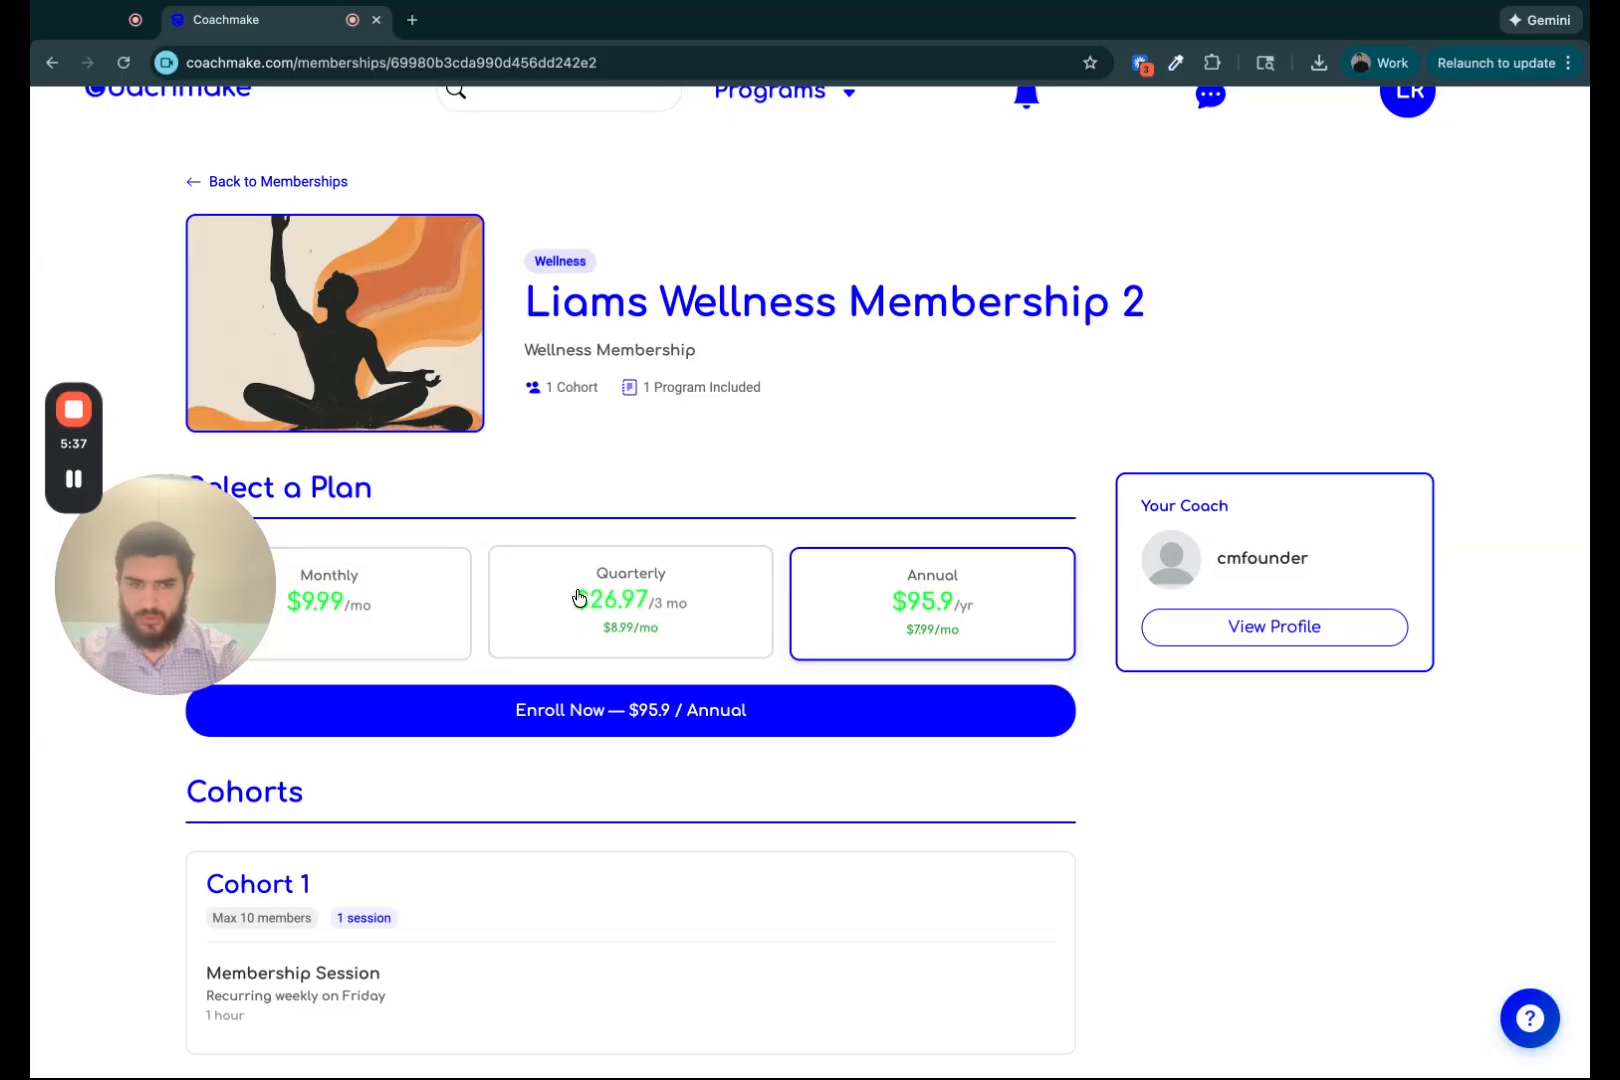
pyautogui.scroll(1, 578, 598)
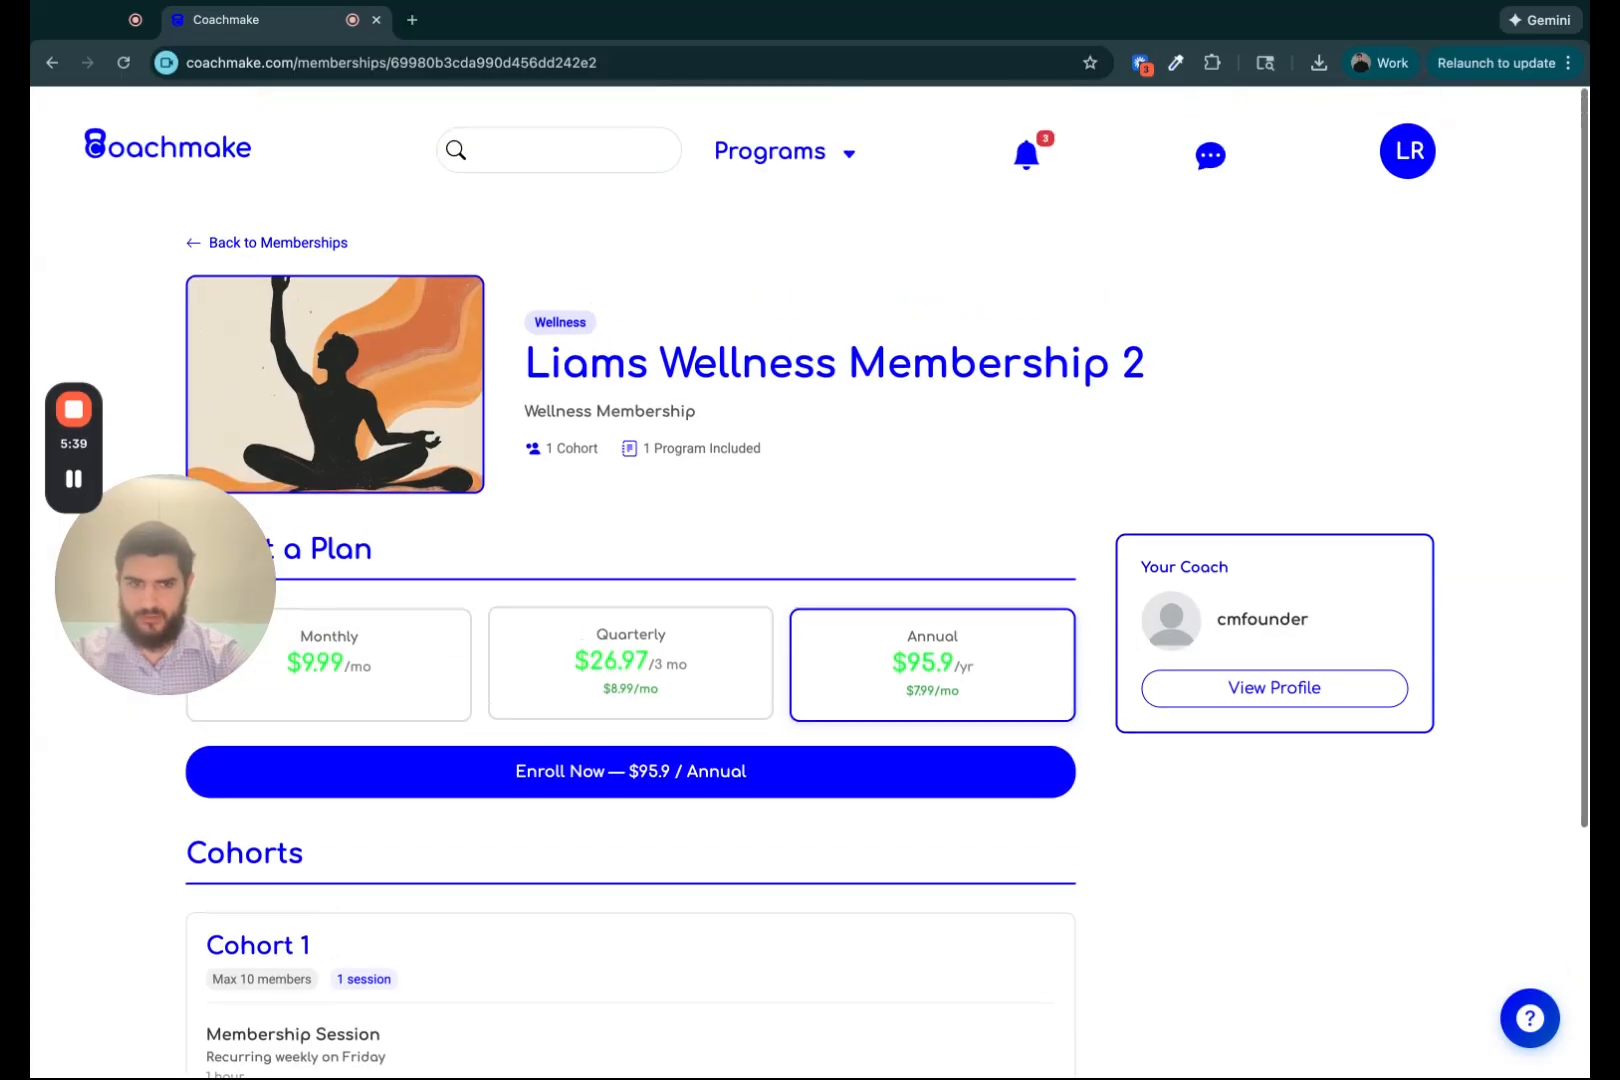